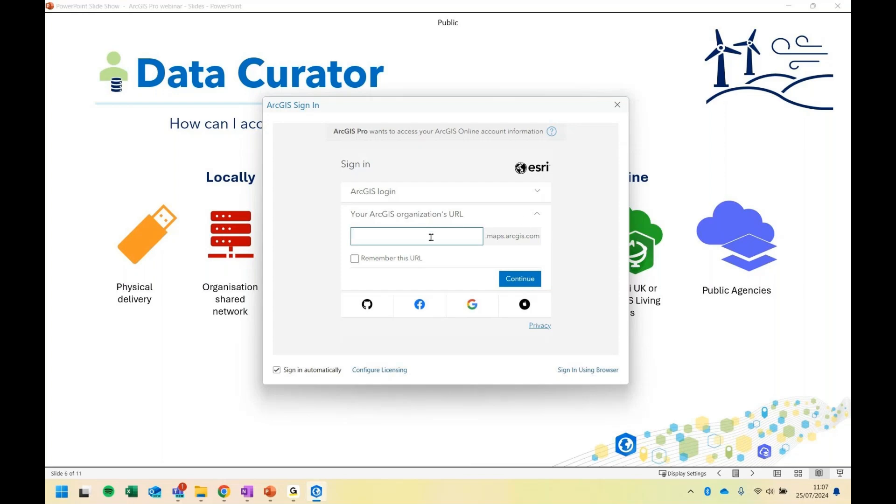
Step: Sign in to ArcGIS Pro through the organization URL esriuk.maps.arcgis.com
left_click(441, 192)
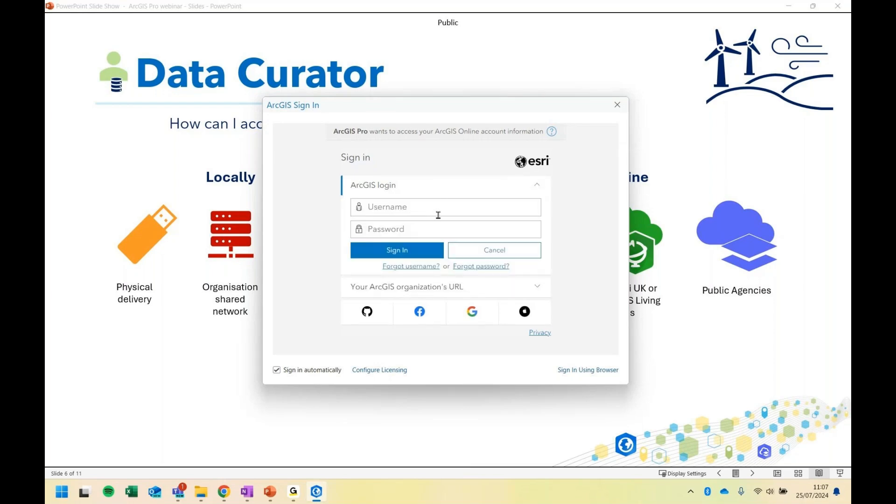
left_click(412, 193)
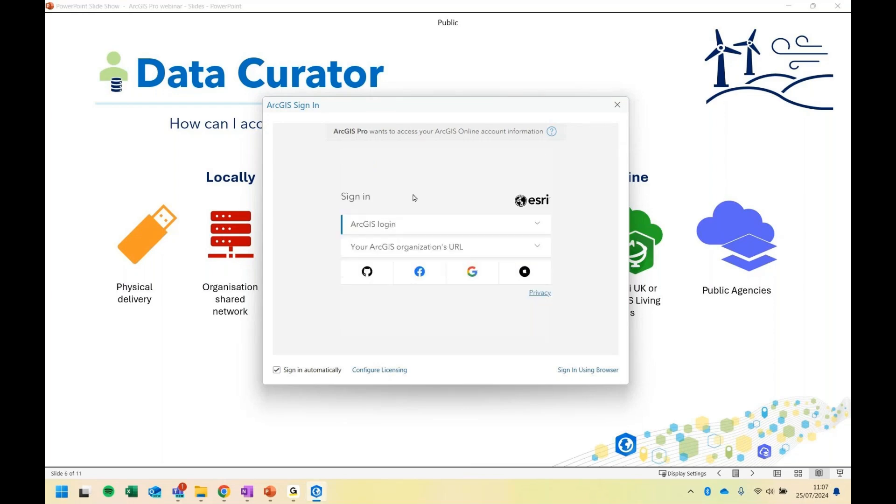
left_click(405, 244)
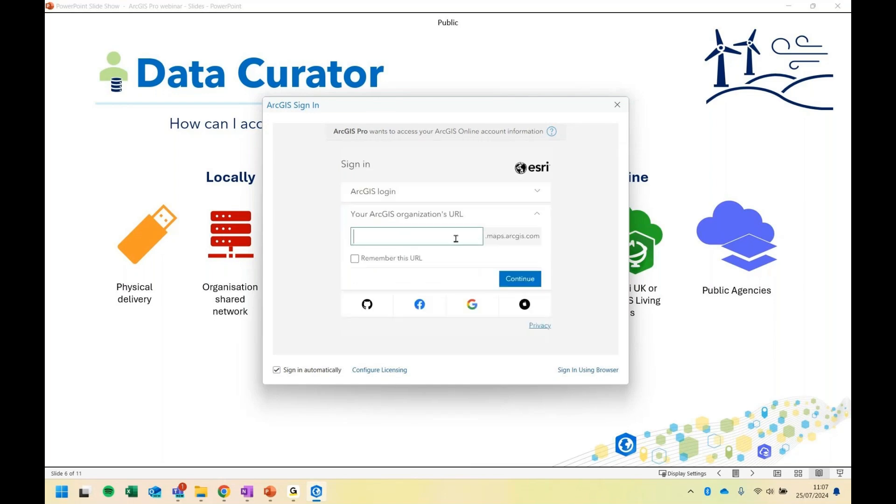
type("esriuk")
left_click(523, 280)
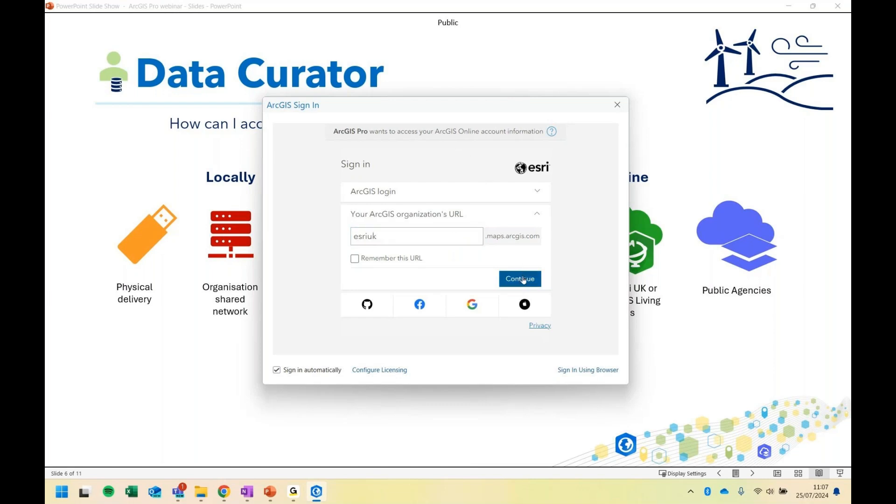
left_click(446, 235)
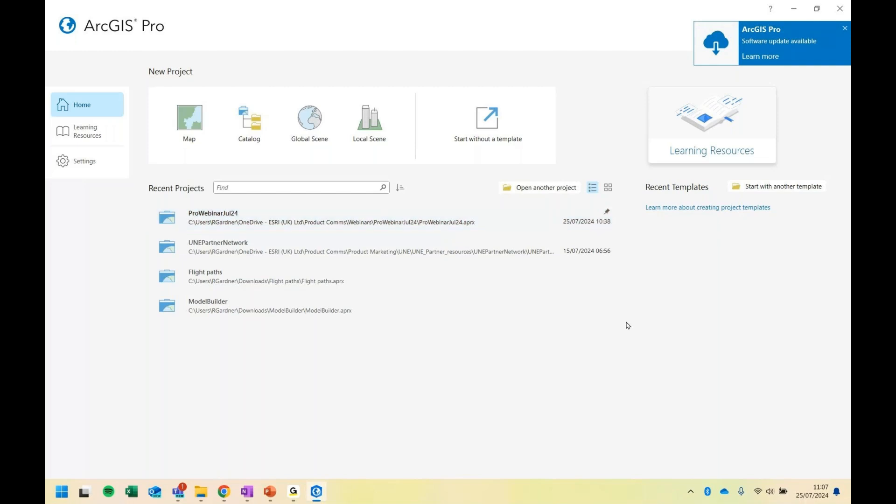
Step: Dismiss the software update notification and open the recent project ProWebinarJul24
left_click(843, 29)
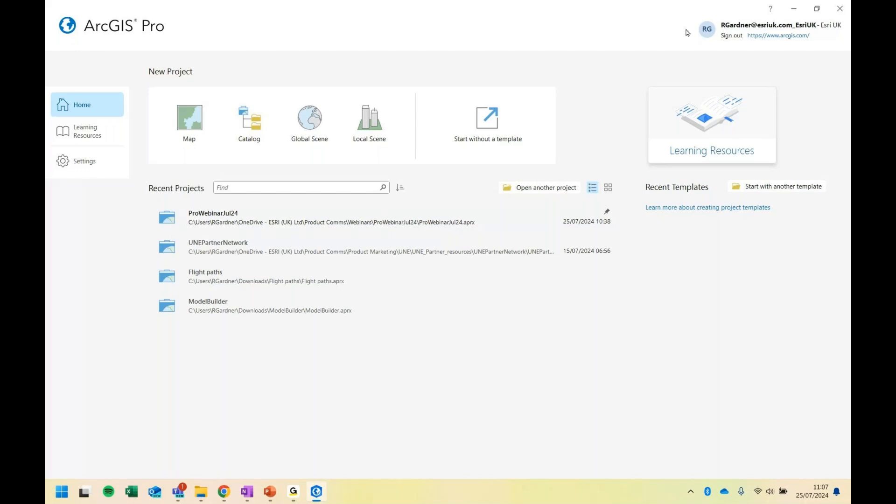
left_click(366, 225)
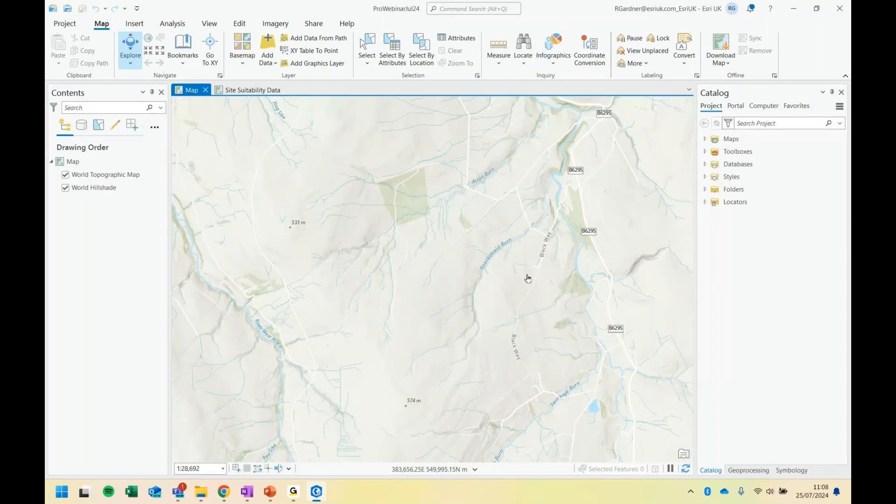
Step: Browse for data to add to the map and open the Pro Webinar Jul 24 folder in the computer's Downloads
left_click(269, 65)
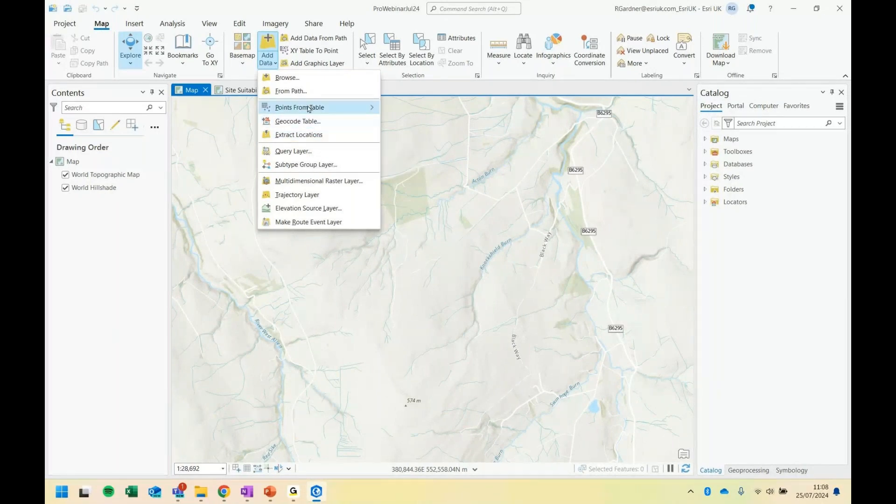
mouse_move(308, 109)
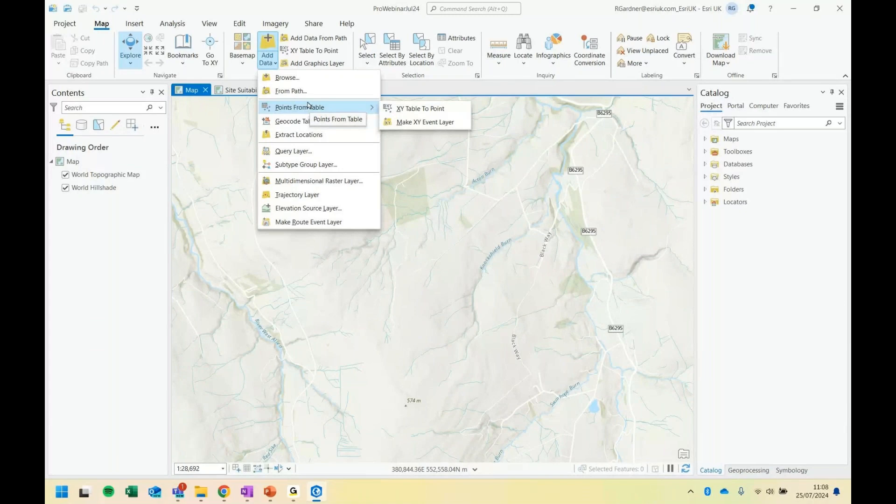
left_click(300, 78)
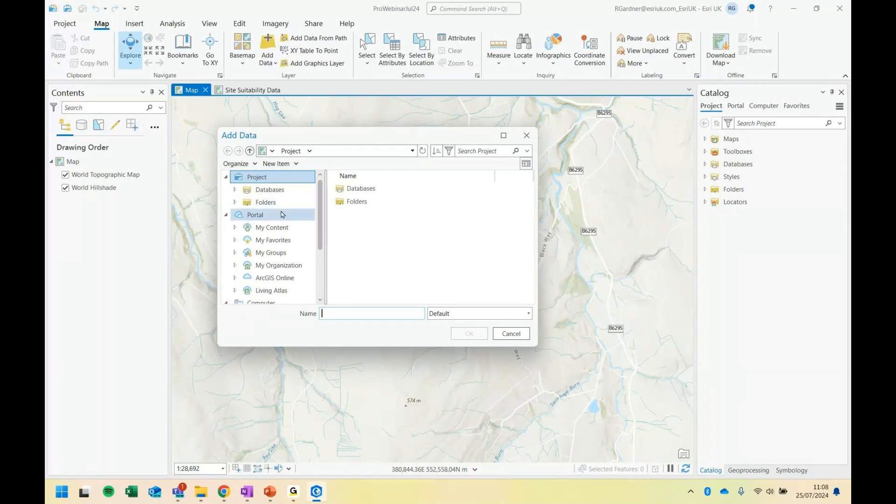
scroll(256, 231, "down", 2)
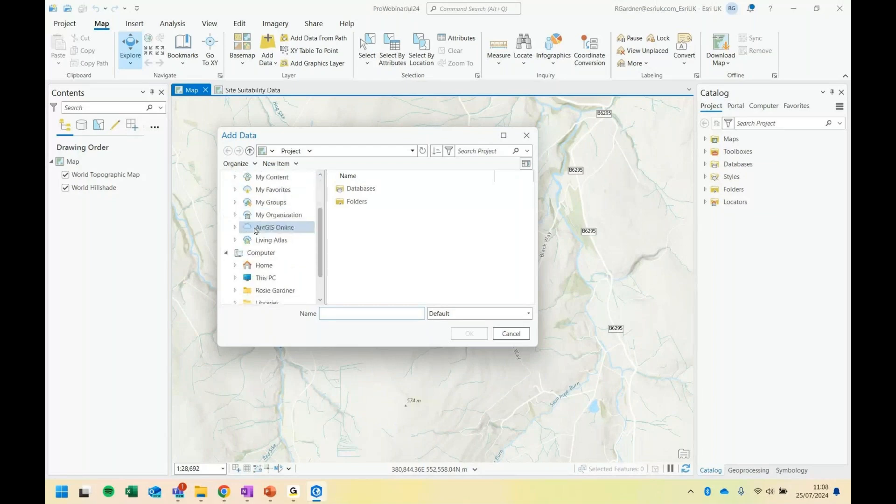
scroll(261, 242, "down", 1)
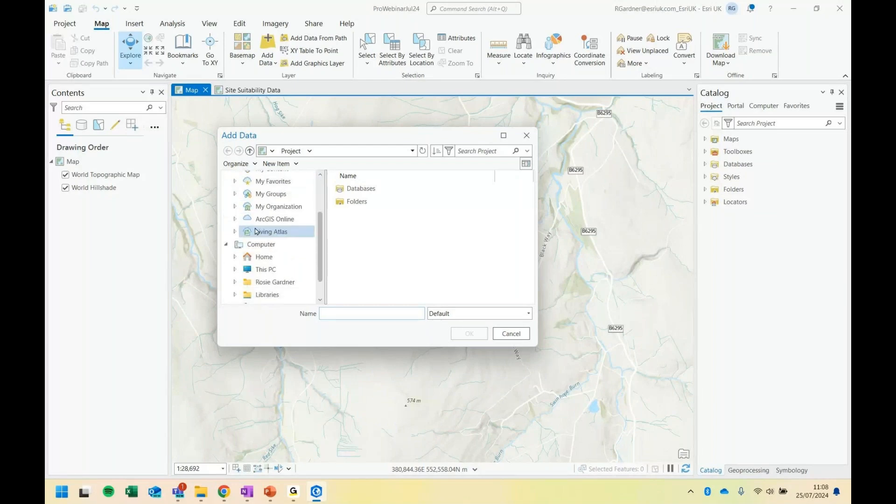
left_click(280, 277)
left_click(280, 276)
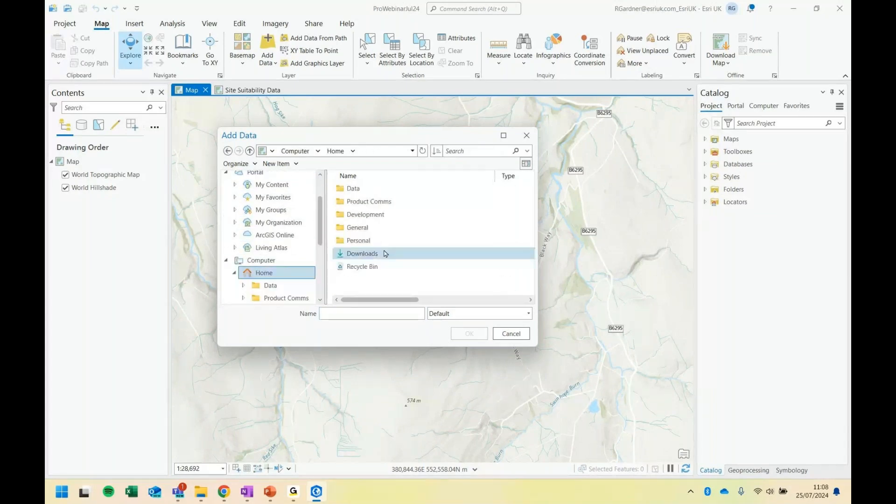
scroll(266, 258, "down", 3)
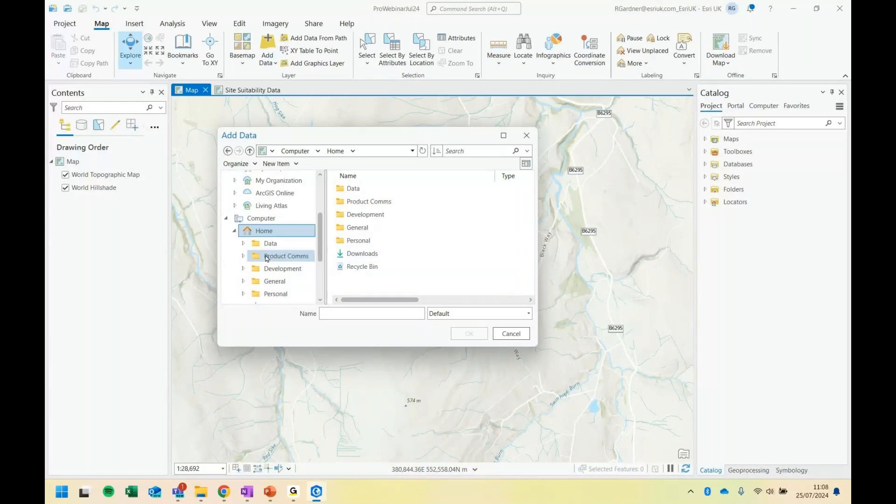
scroll(267, 258, "down", 1)
scroll(267, 258, "down", 1)
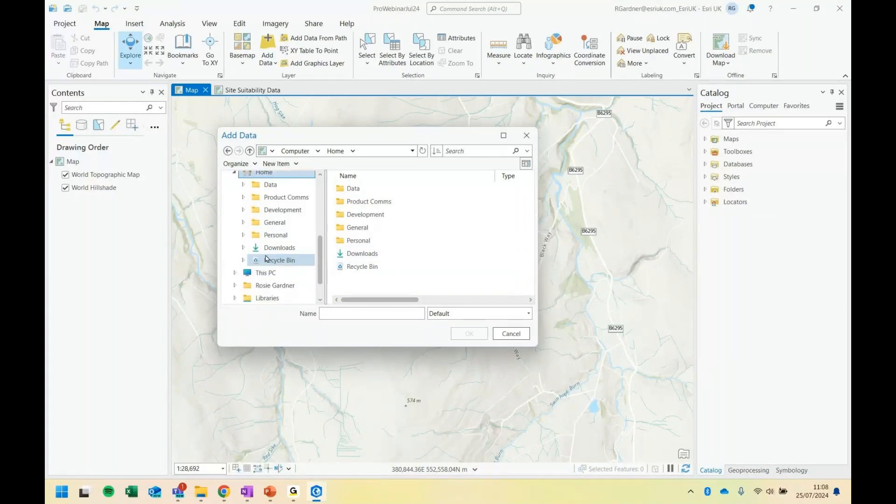
left_click(276, 247)
double_click(393, 201)
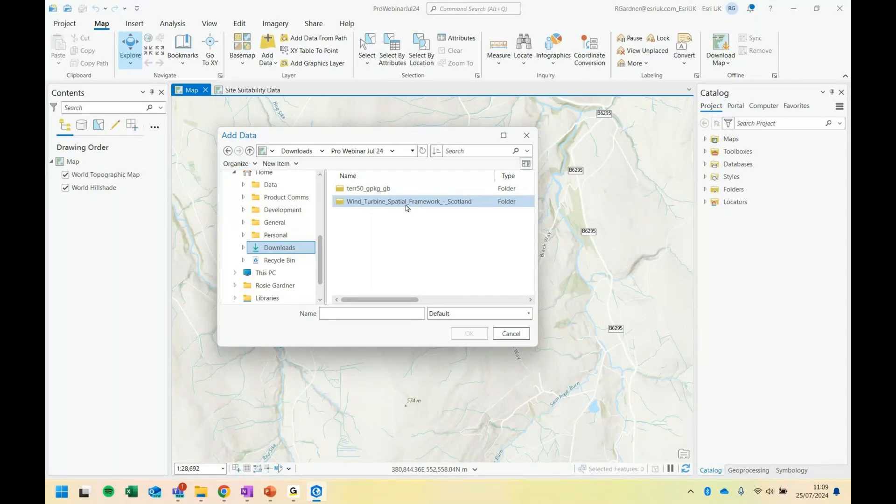
Step: Add the shapefile pub_wtsf.shp from the Wind_Turbine_Spatial_Framework_-_Scotland folder to the map
left_click(449, 190)
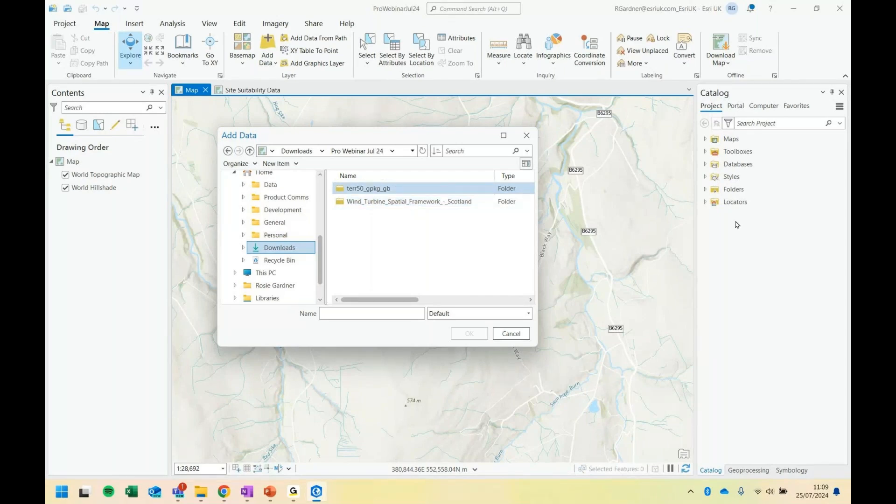
left_click(450, 231)
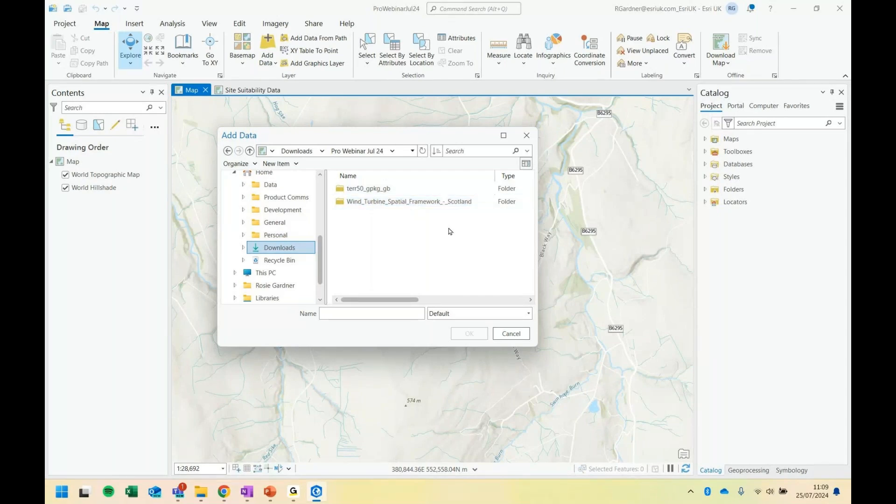
left_click(397, 205)
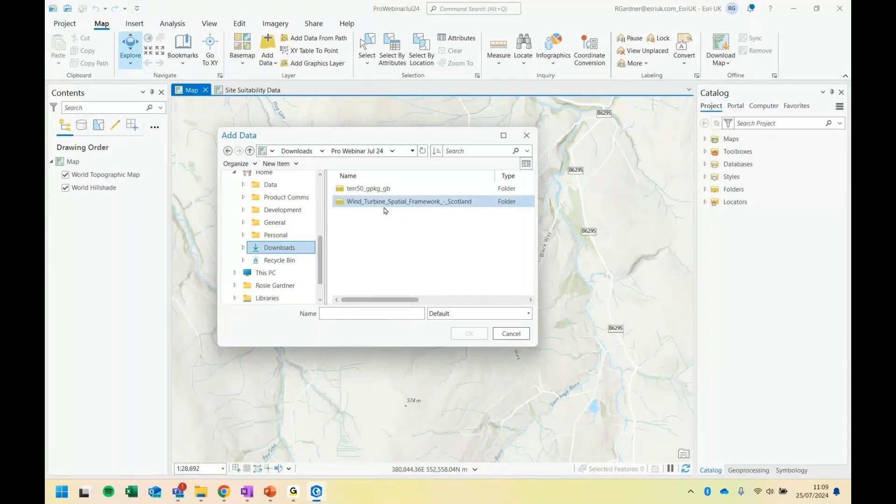
double_click(384, 208)
left_click(372, 188)
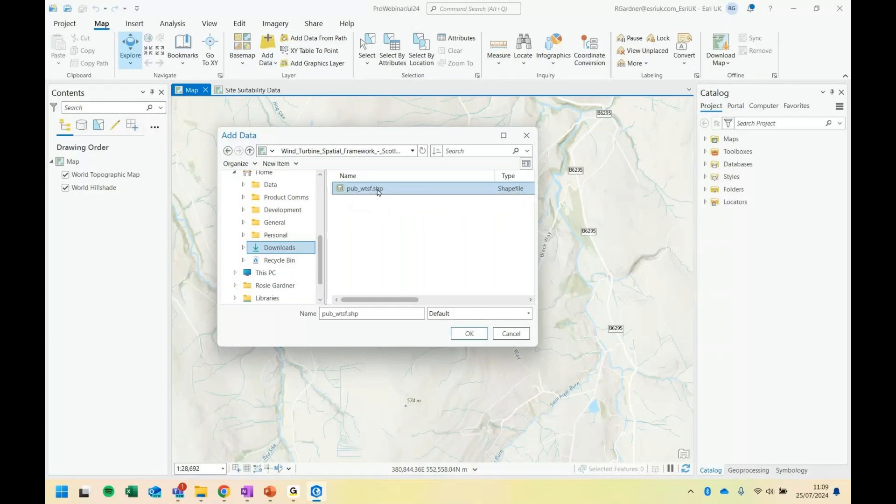
left_click(466, 334)
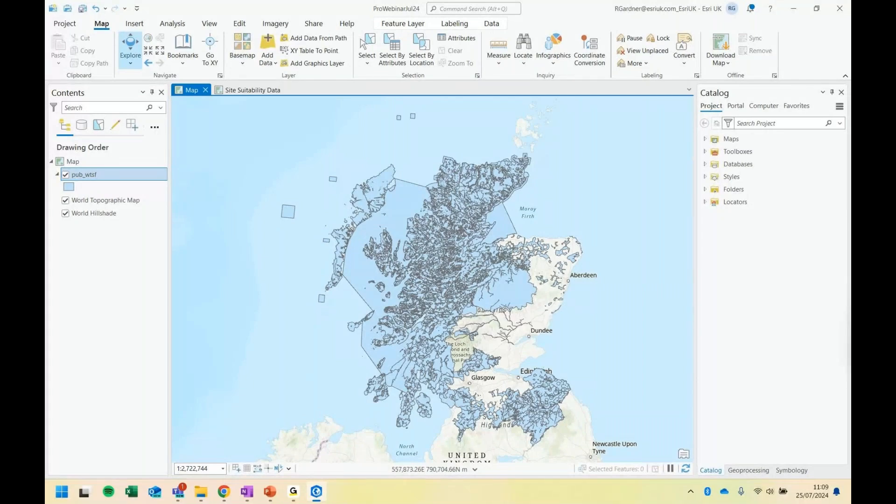
Step: Switch to Chrome and search the ArcGIS Living Atlas of the World's content for OS Open Roads
key("alt+Tab")
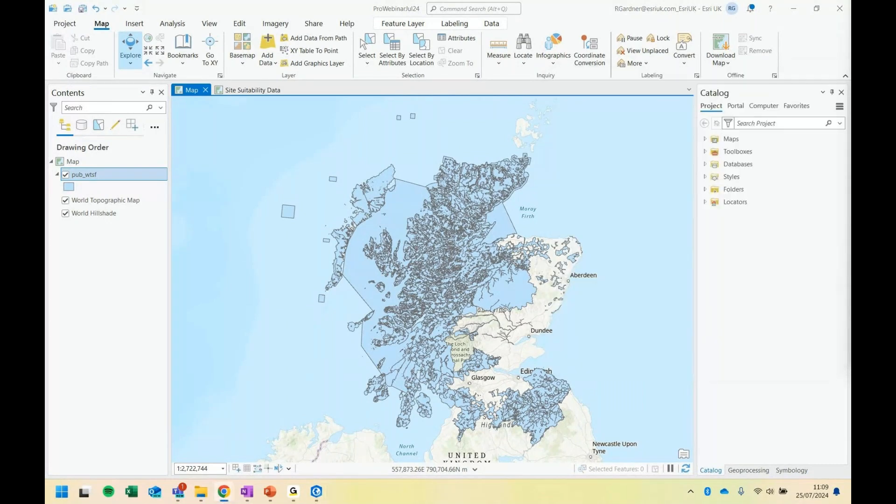
left_click_drag(850, 110, 664, 112)
left_click(716, 110)
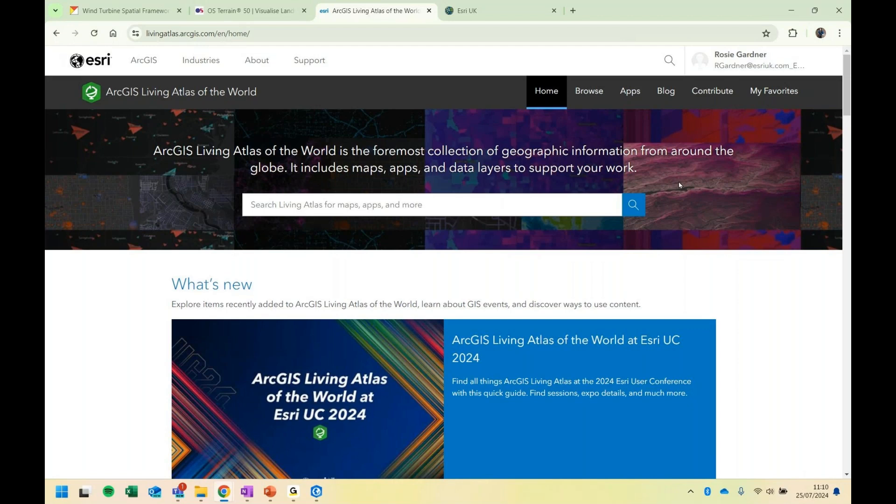
left_click(595, 106)
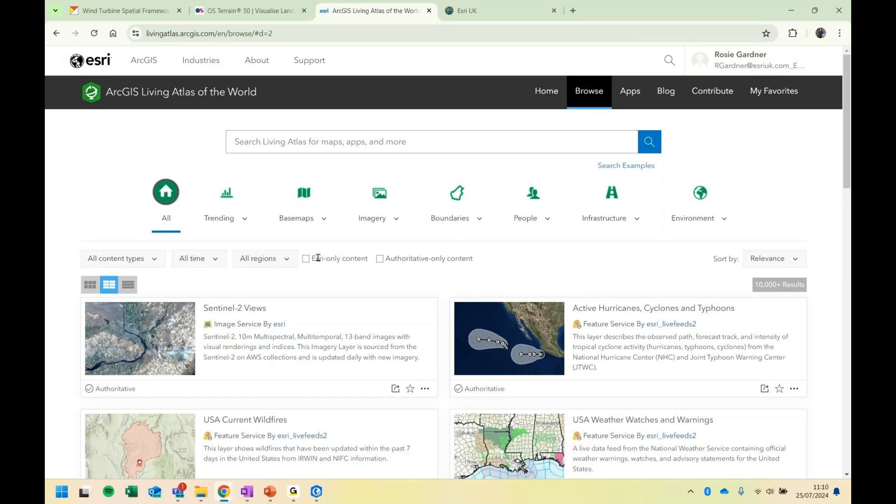
left_click(280, 259)
left_click(359, 141)
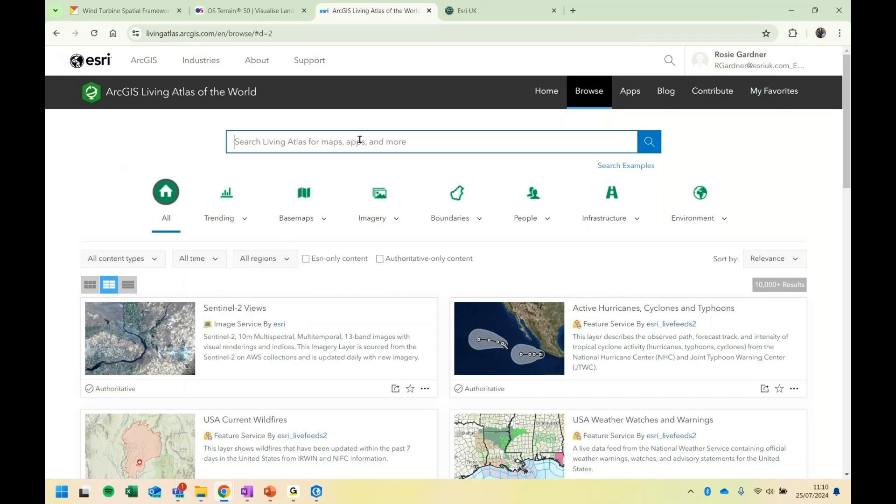
type("os open road")
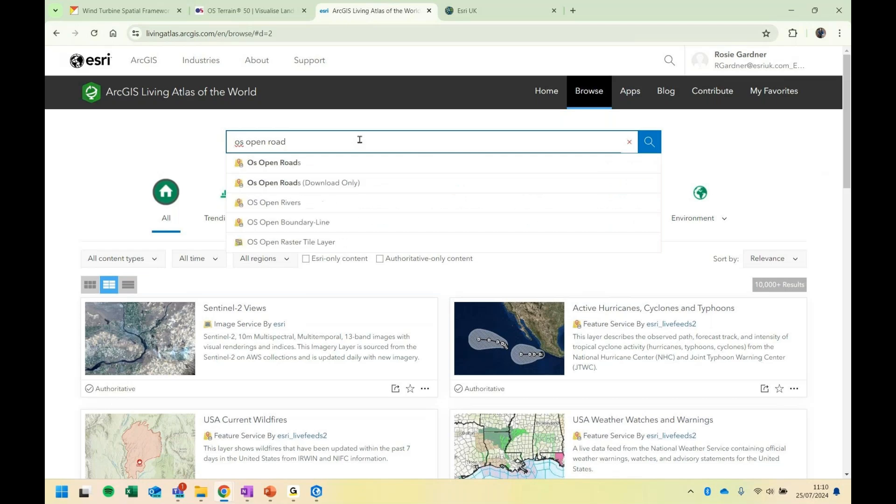
left_click(280, 164)
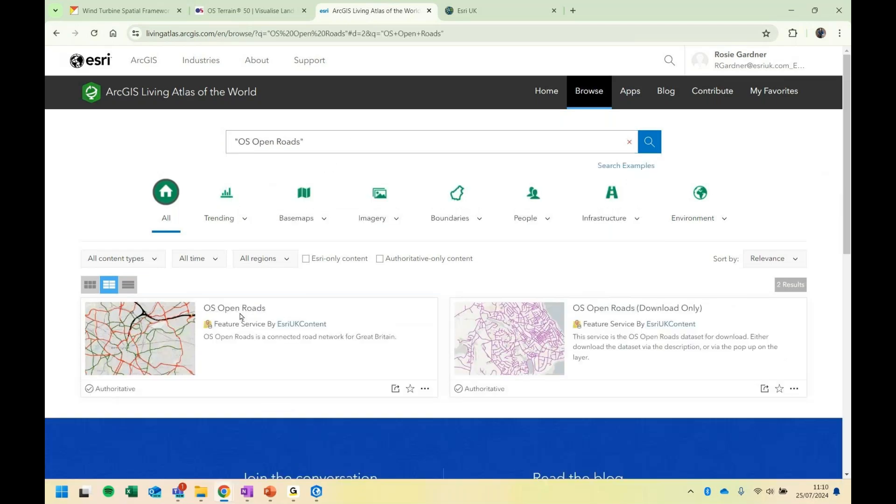
Step: Open the item page of the OS Open Roads feature service and copy its service URL
left_click(240, 317)
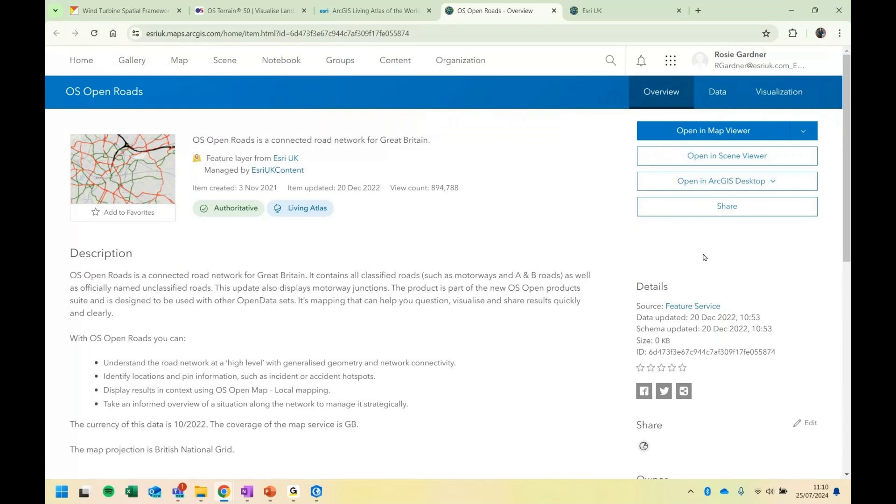
scroll(703, 256, "down", 8)
left_click(682, 339)
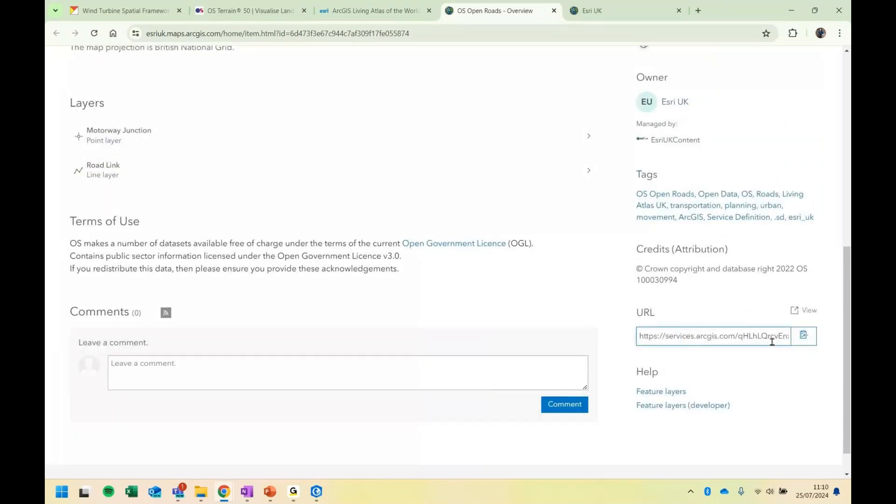
left_click(807, 342)
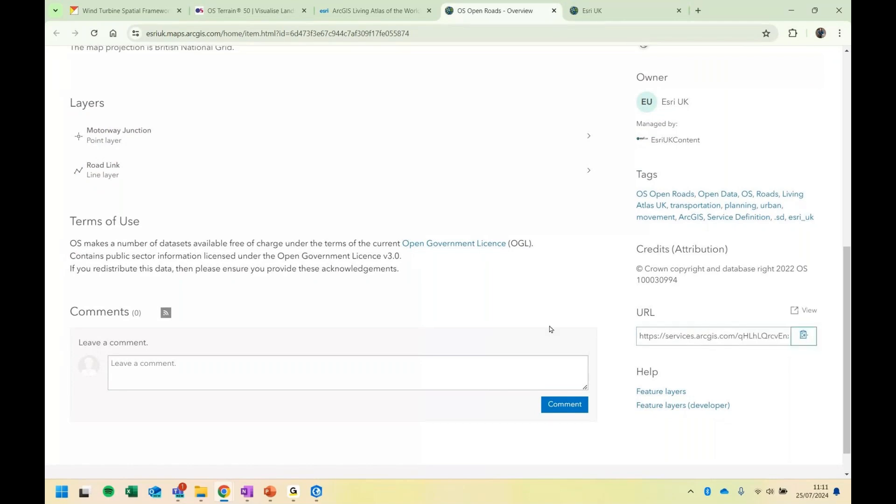
Step: Switch back to ArcGIS Pro and add the OS_OpenRoads feature service to the map from the copied URL path
left_click(319, 498)
left_click(274, 64)
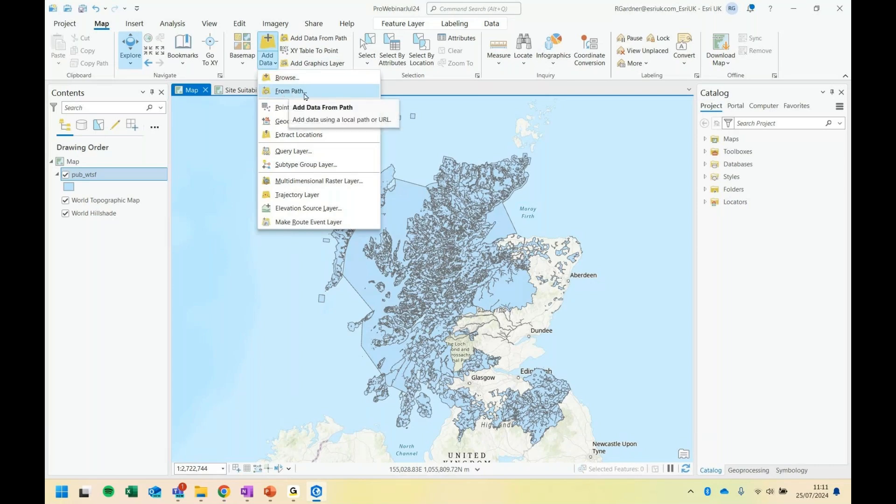
left_click(287, 93)
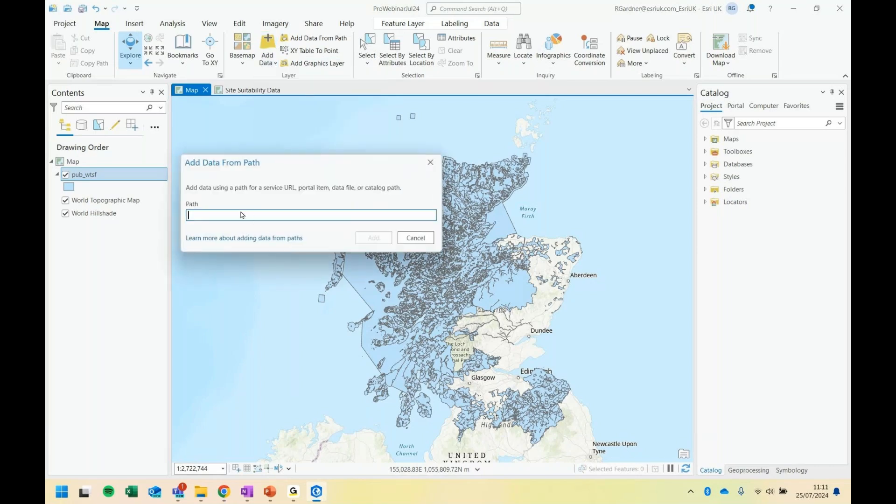
key("ctrl+v")
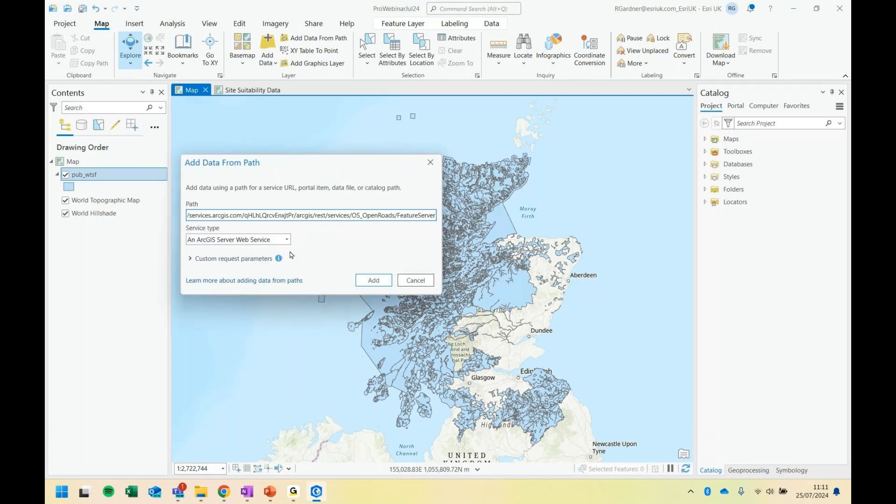
left_click(373, 279)
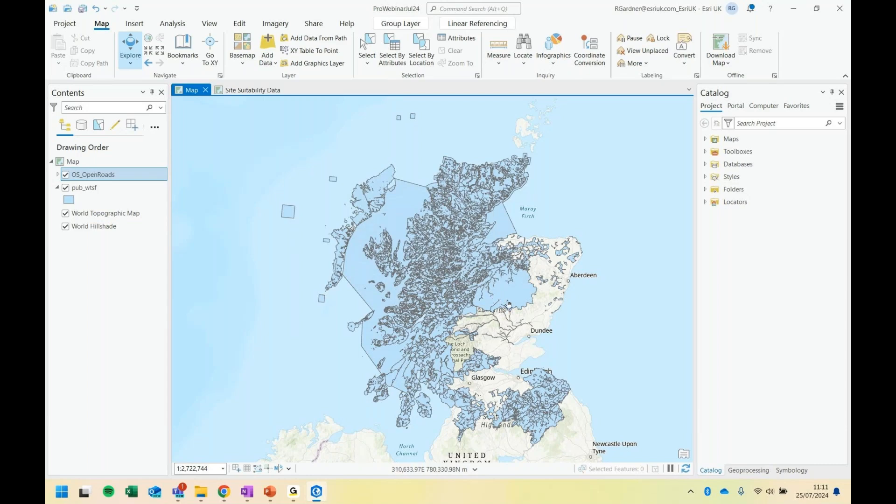
scroll(508, 304, "up", 2)
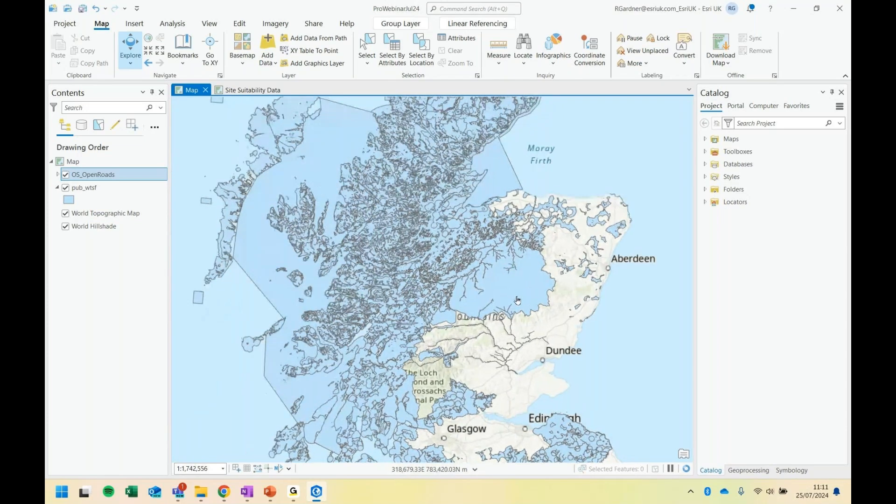
scroll(517, 300, "up", 3)
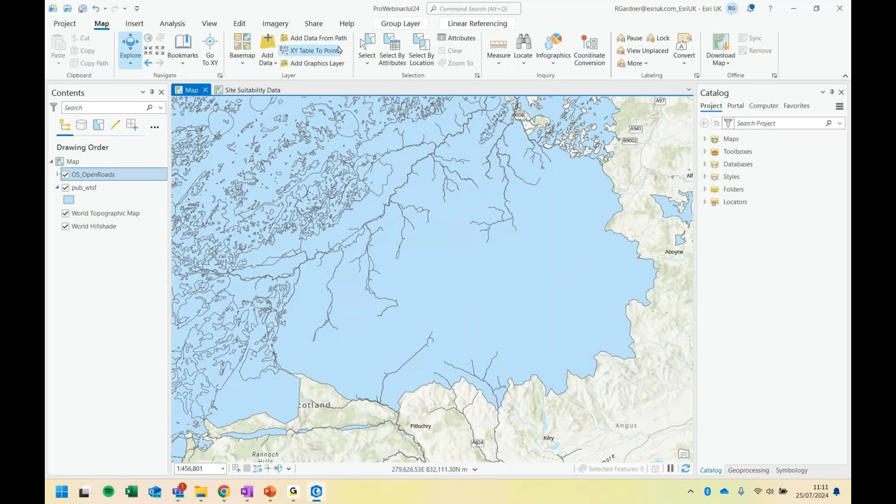
left_click(314, 25)
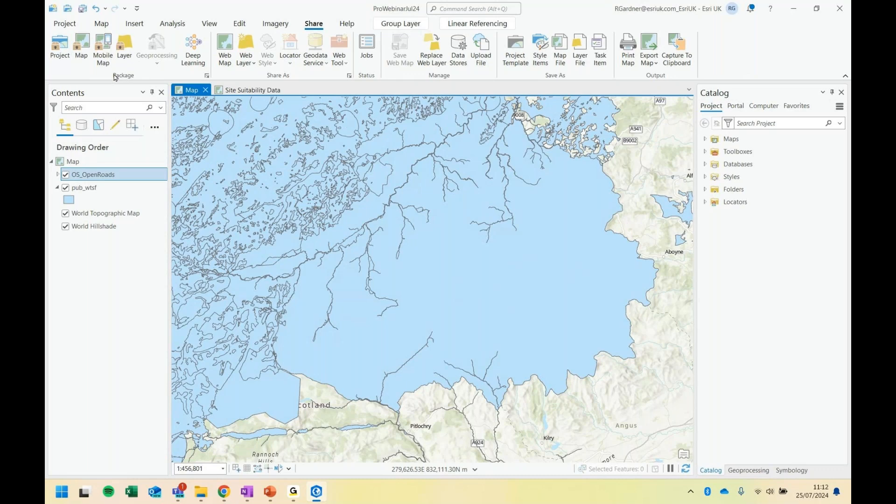
left_click(269, 491)
left_click(749, 473)
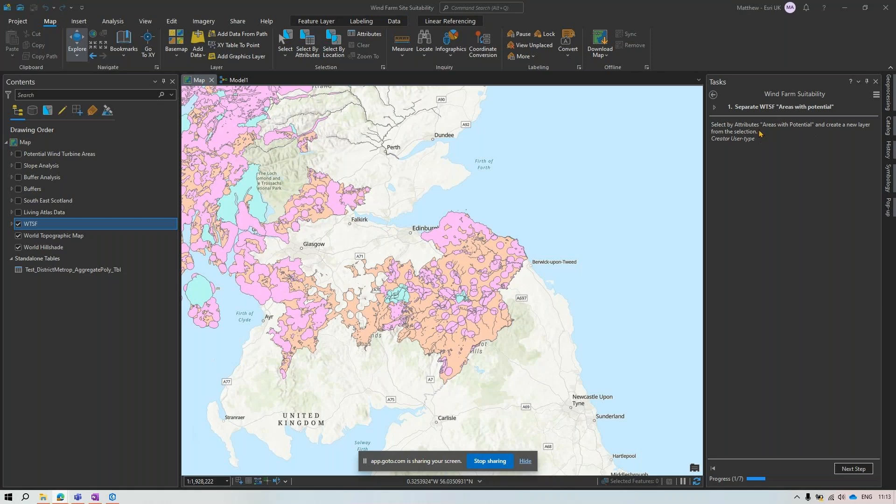
Step: Review the list of Wind Farm Suitability task steps and the WTSF layer's legend classes
left_click(714, 107)
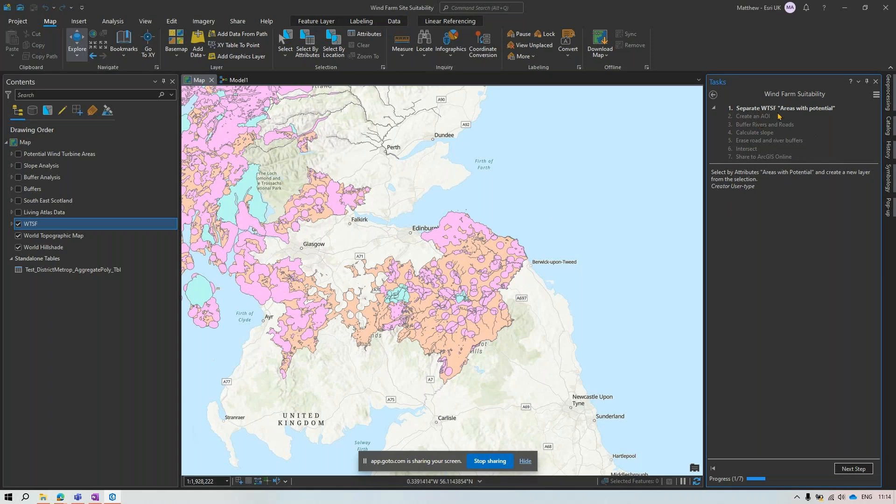
left_click(712, 109)
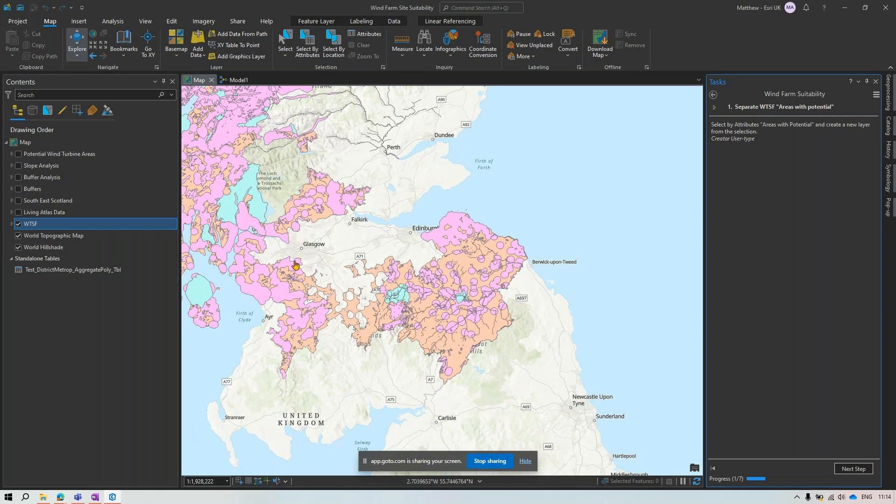
left_click(12, 225)
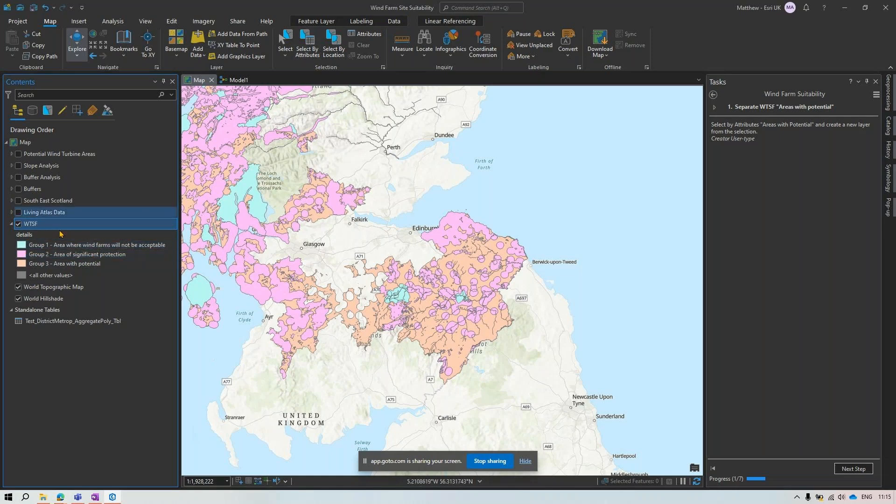
Step: Select the WTSF features by attributes where details is equal to Group 3 - Area with potential
left_click(310, 51)
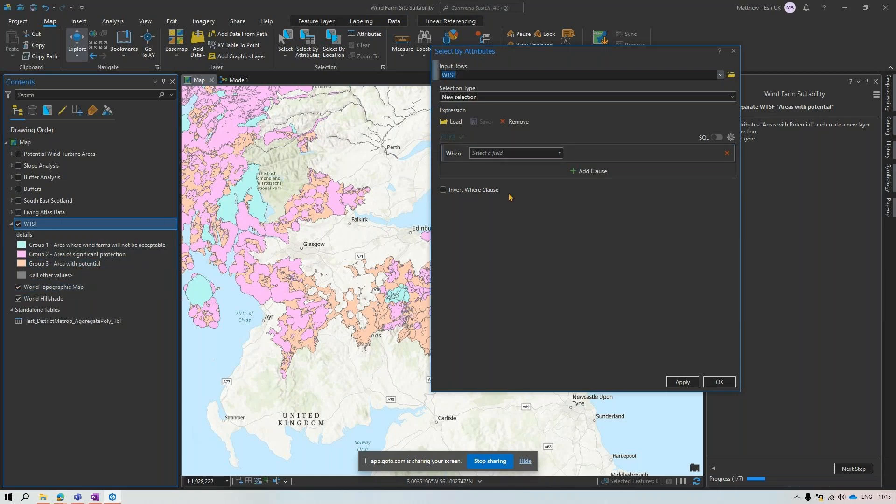
left_click(559, 153)
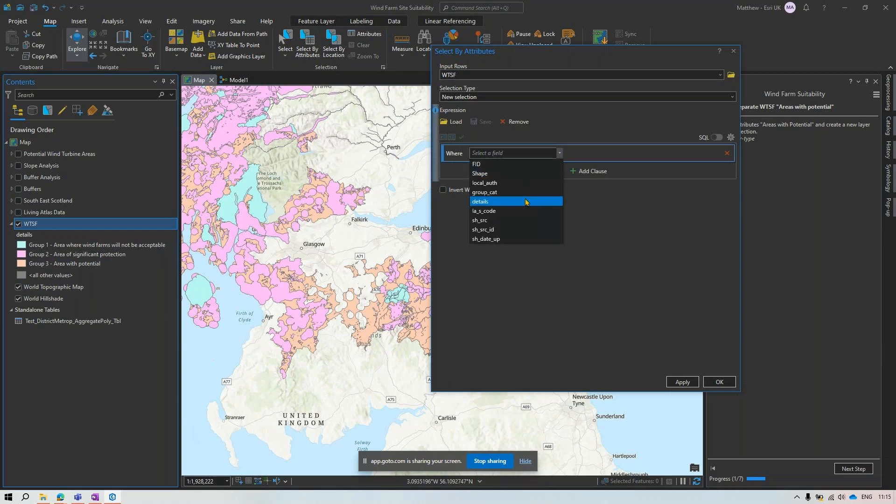
left_click(493, 203)
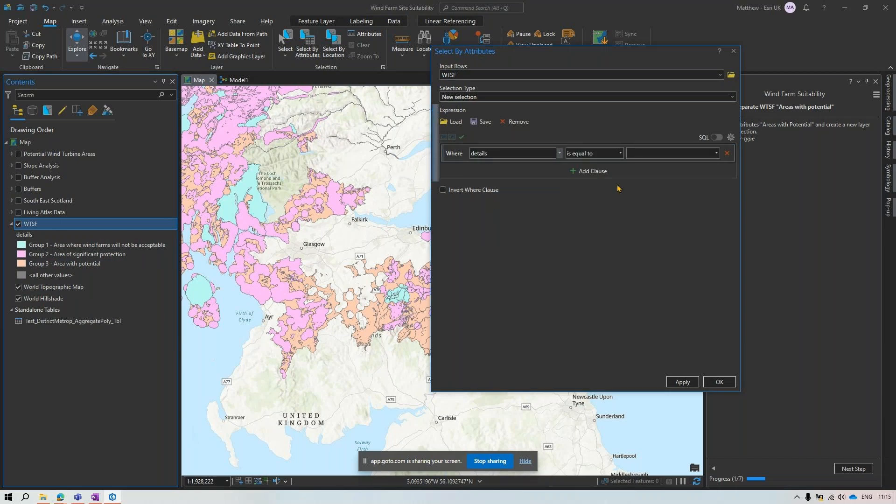
left_click(716, 153)
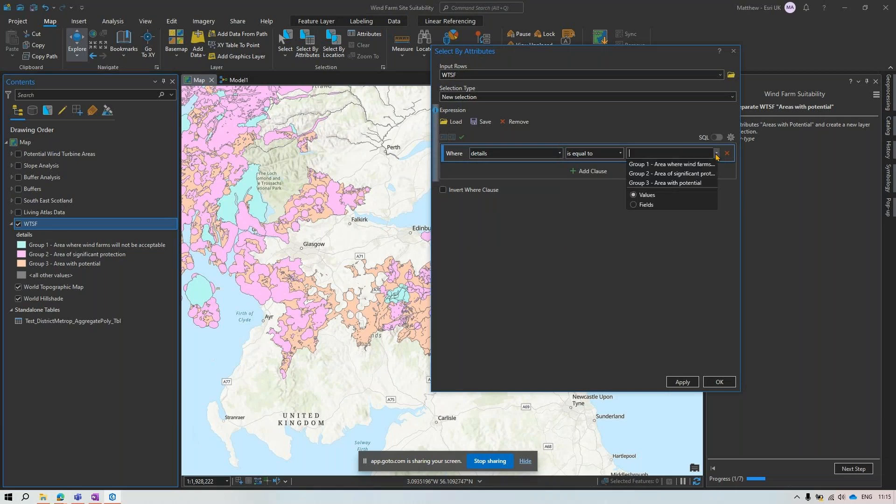
left_click(666, 183)
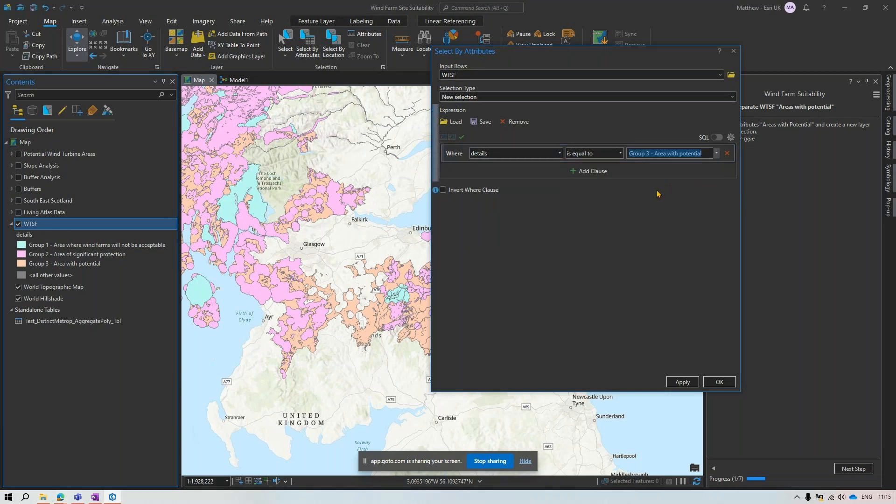
left_click(721, 383)
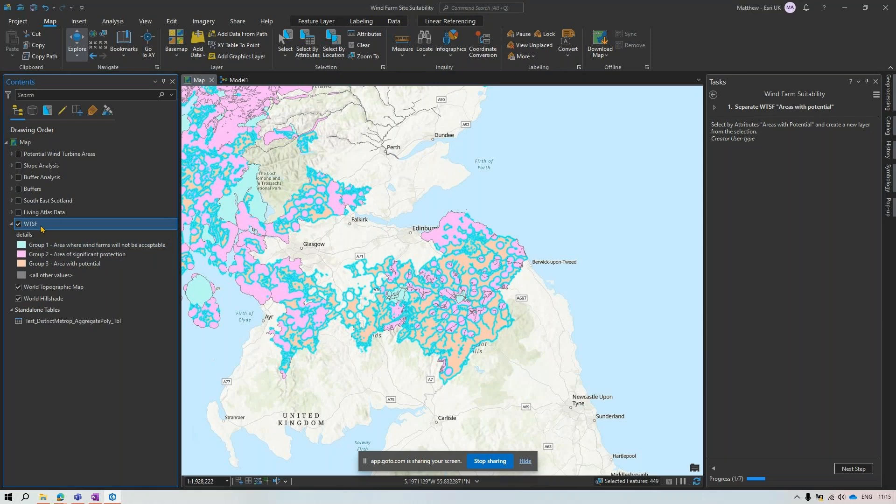
Step: Make a new layer from the selected WTSF features
right_click(42, 228)
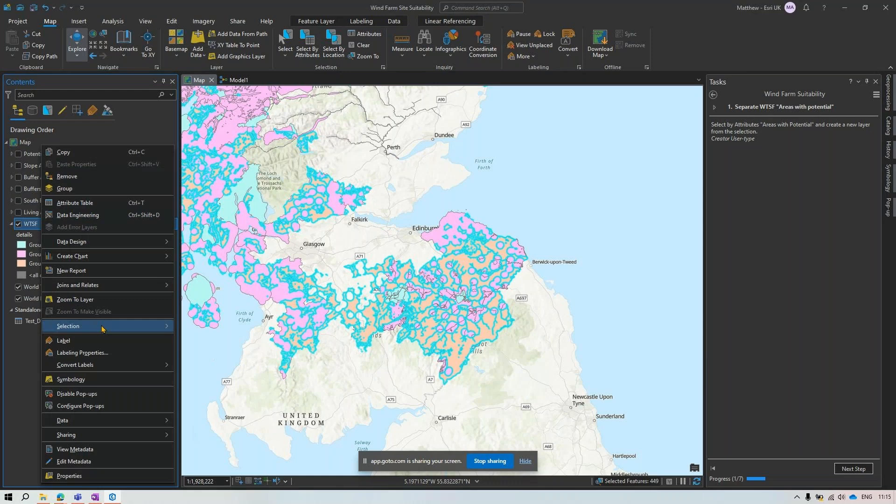
mouse_move(102, 329)
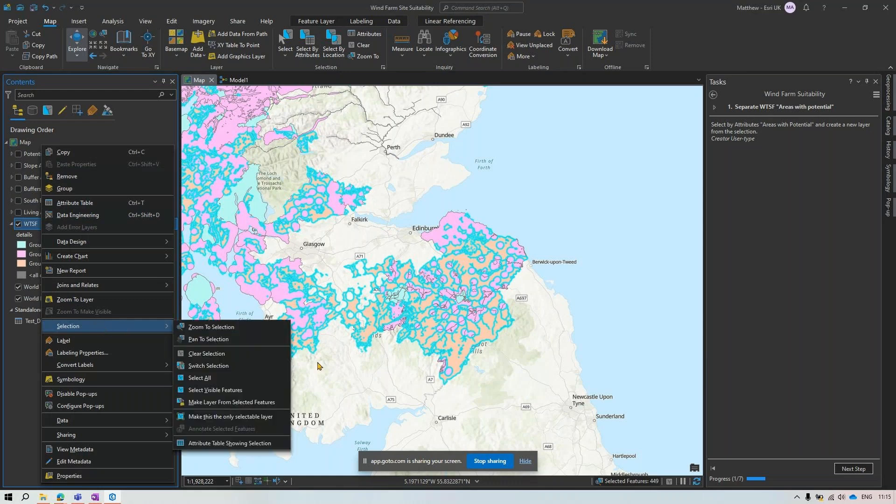
left_click(219, 404)
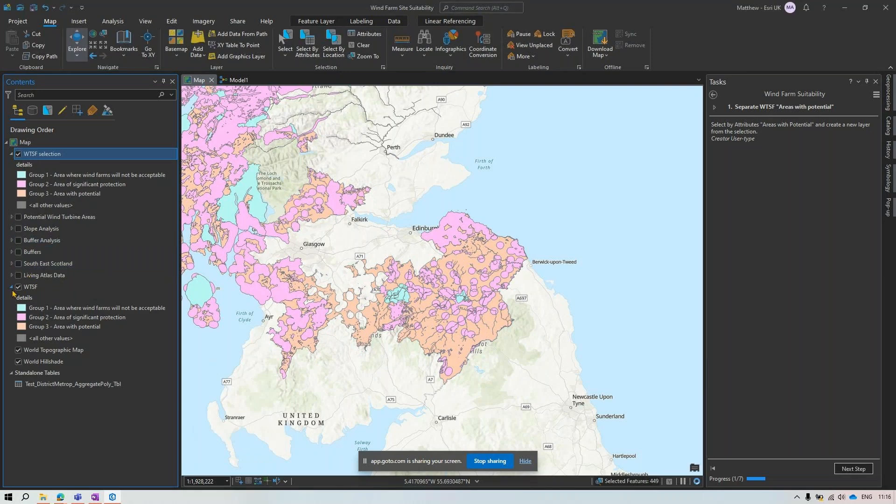
Step: Hide the original WTSF layer and move the WTSF selection layer directly above it in the drawing order
left_click(12, 287)
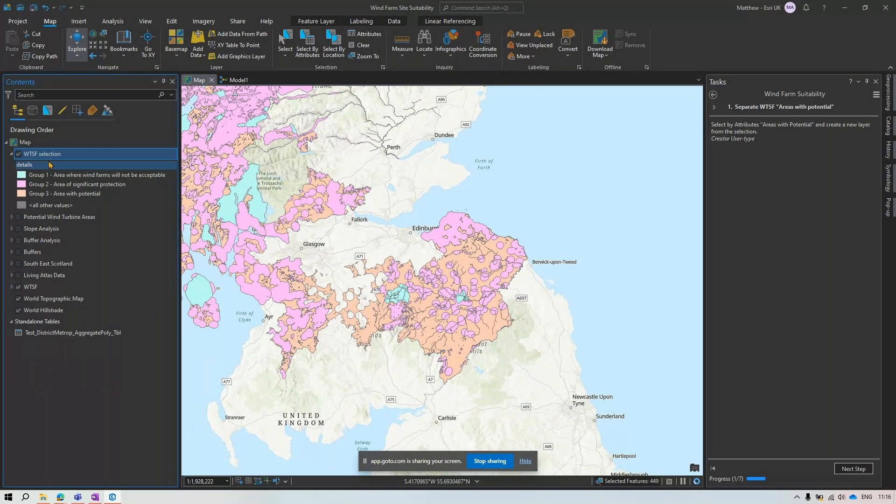
left_click(12, 287)
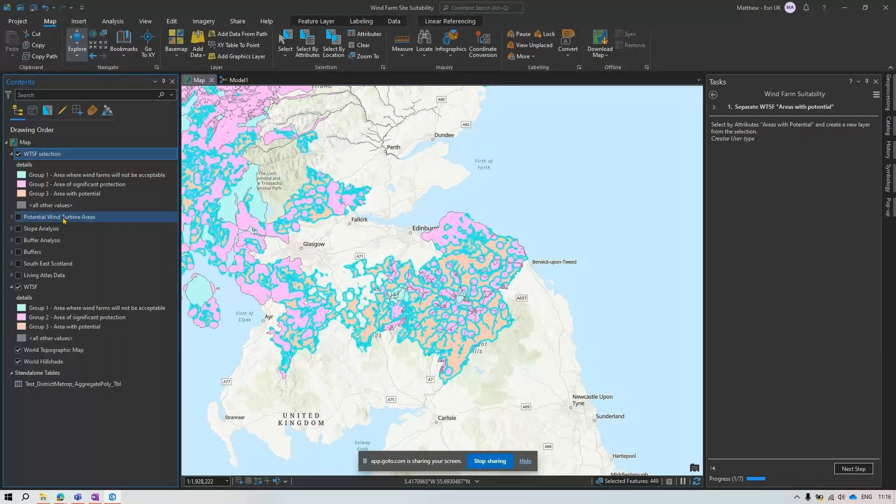
left_click(19, 286)
left_click_drag(42, 154, 13, 227)
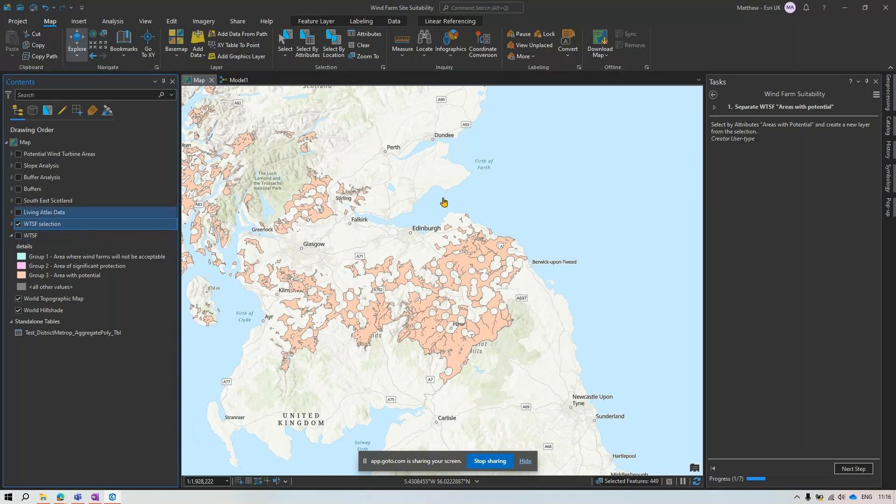
Step: Advance to the Create an AOI task step and show the expanded Living Atlas Data group instead of WTSF selection
left_click(857, 469)
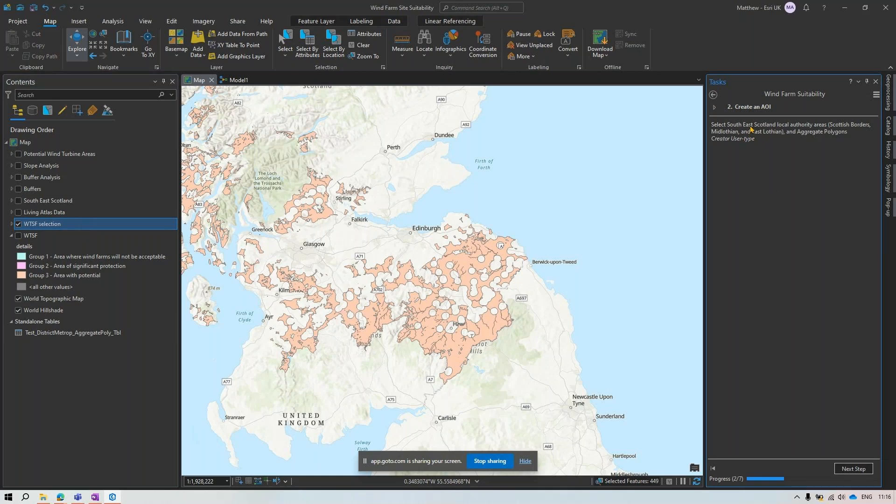
left_click(12, 236)
left_click(18, 224)
left_click(18, 212)
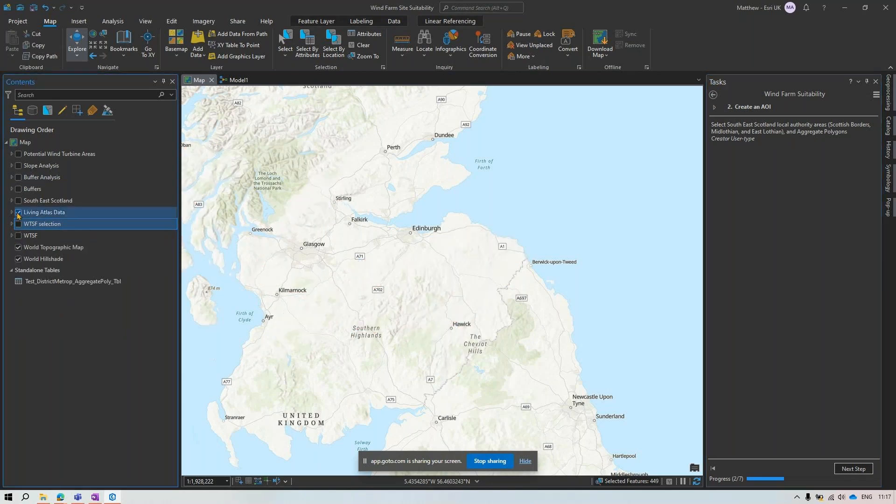
left_click(11, 213)
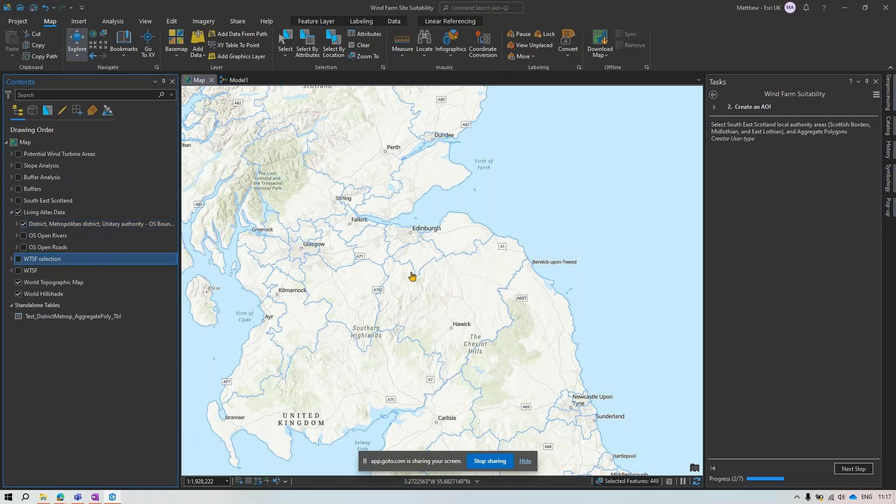
Step: Select the OS Boundary-Line districts by attributes where NAME is equal to Midlothian, Scottish Borders or East Lothian
scroll(372, 306, "down", 2)
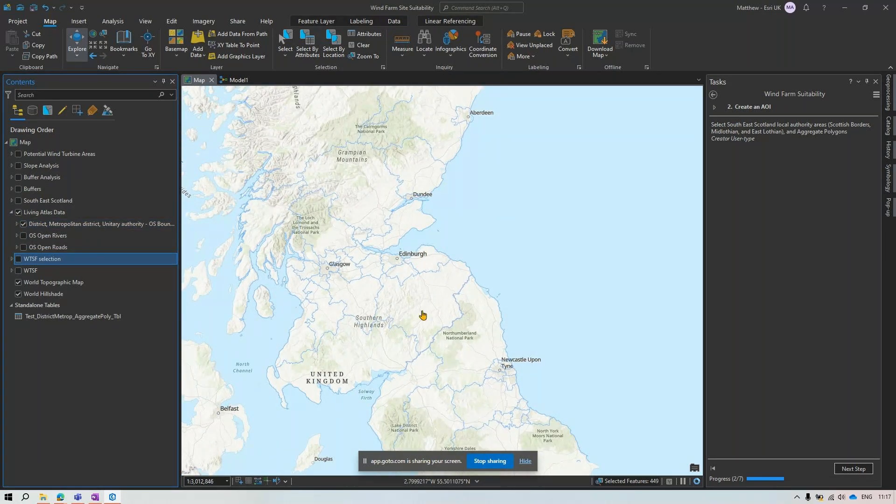
scroll(426, 281, "up", 1)
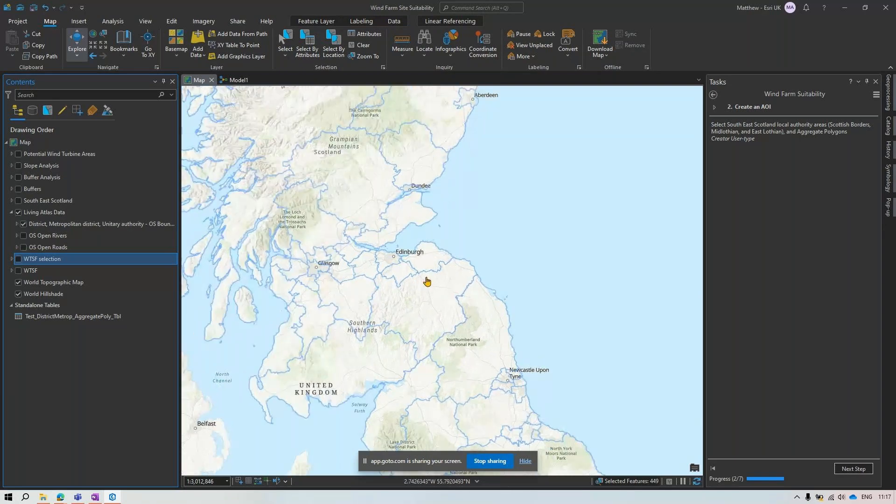
scroll(426, 280, "up", 1)
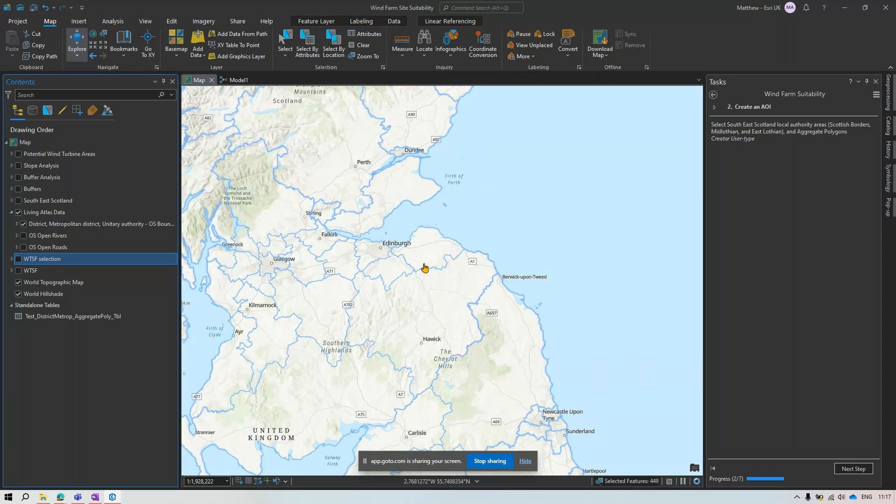
left_click(66, 214)
left_click(78, 223)
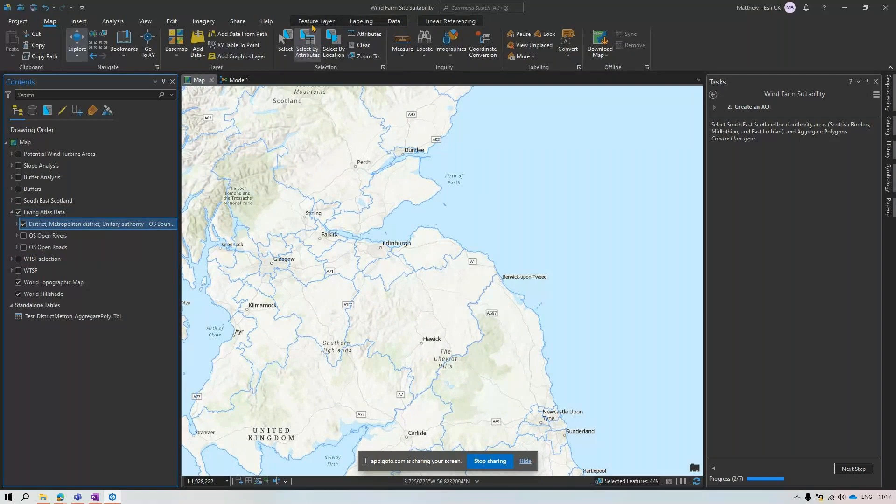
left_click(307, 46)
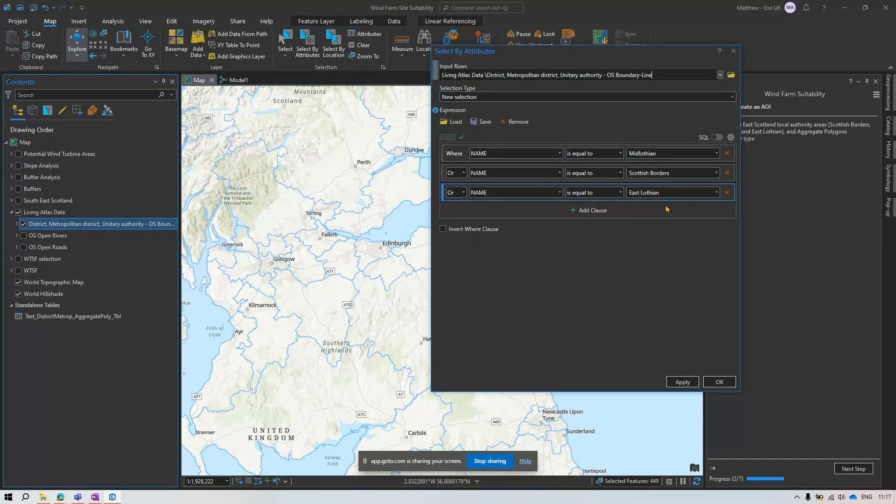
left_click(719, 381)
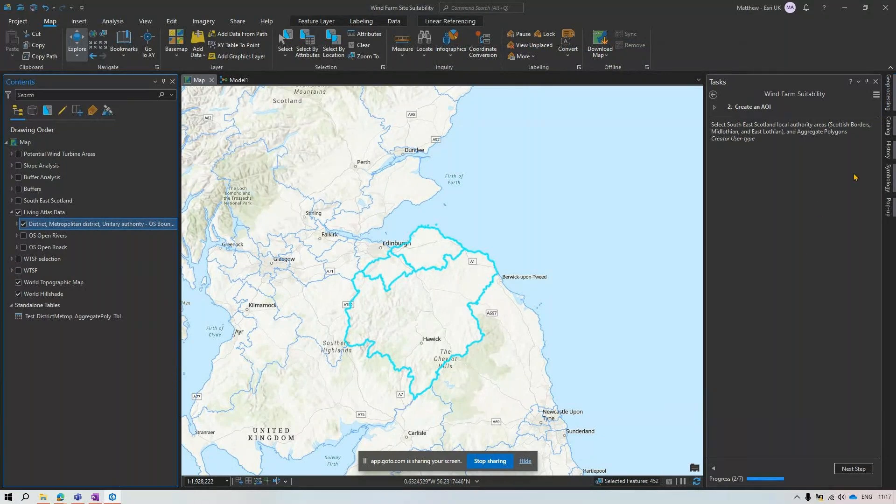
Step: Find the Aggregate Polygons geoprocessing tool by searching for "aggre" and open it
scroll(408, 289, "up", 2)
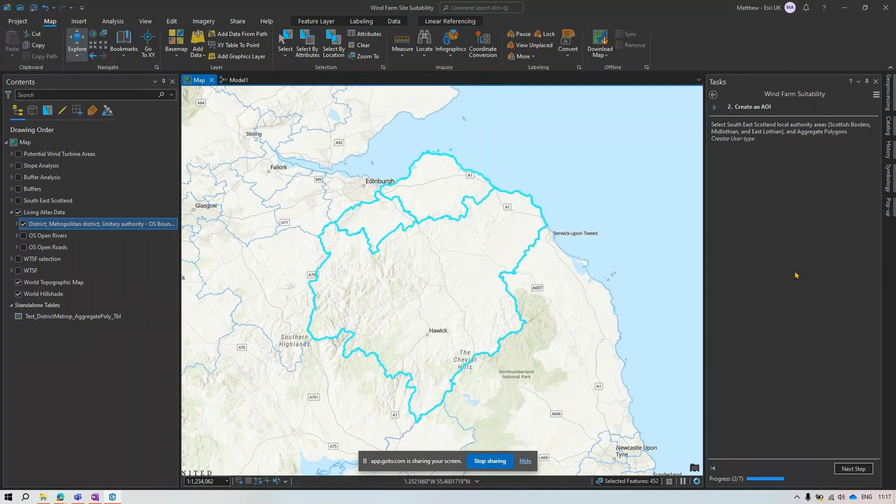
left_click(889, 98)
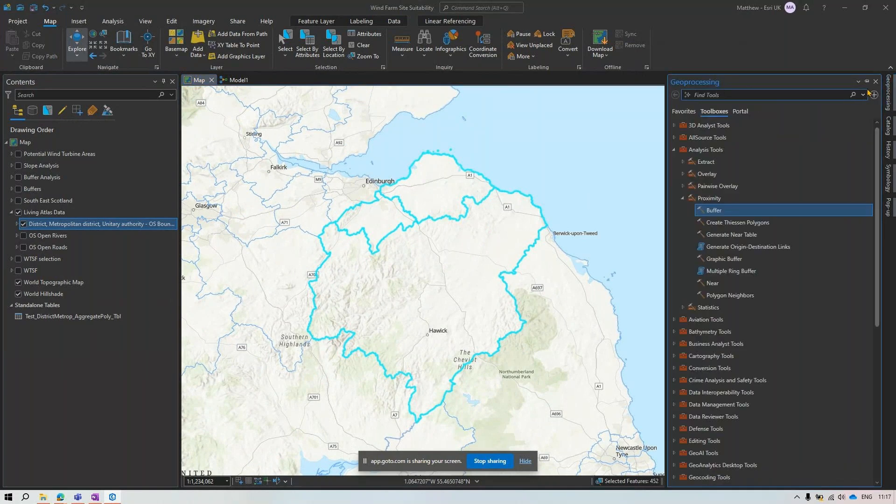
type("aggre")
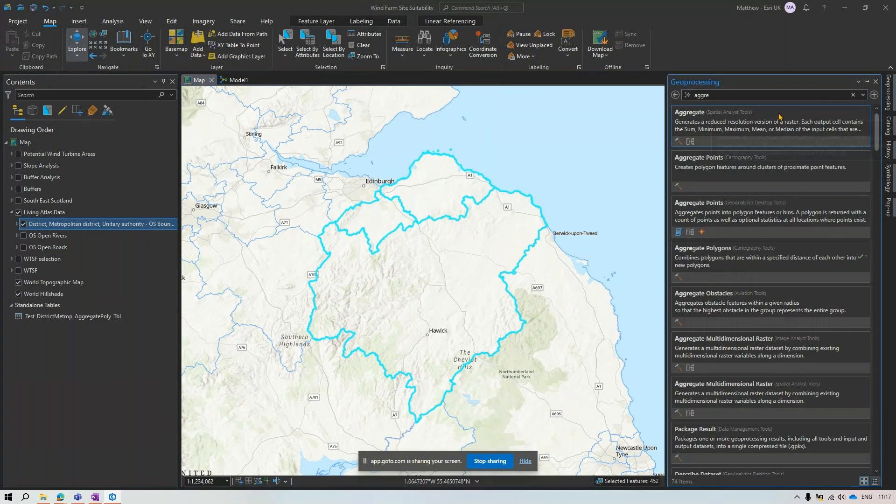
left_click(701, 119)
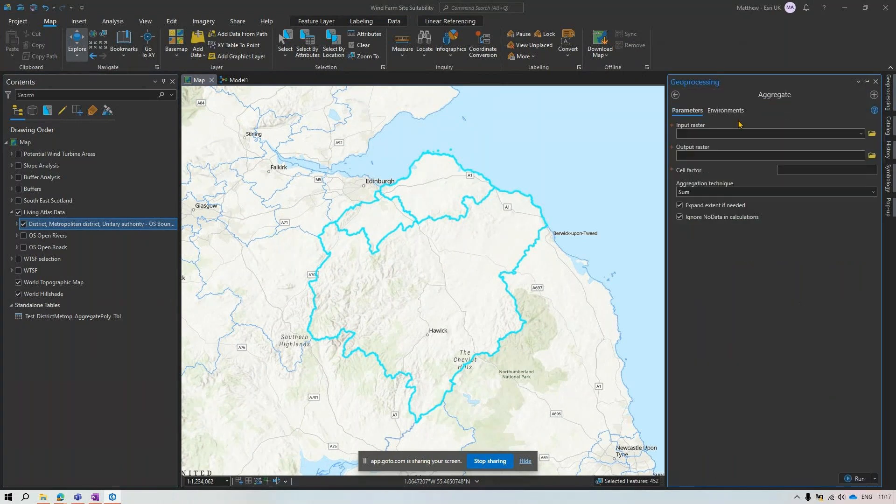
left_click(675, 94)
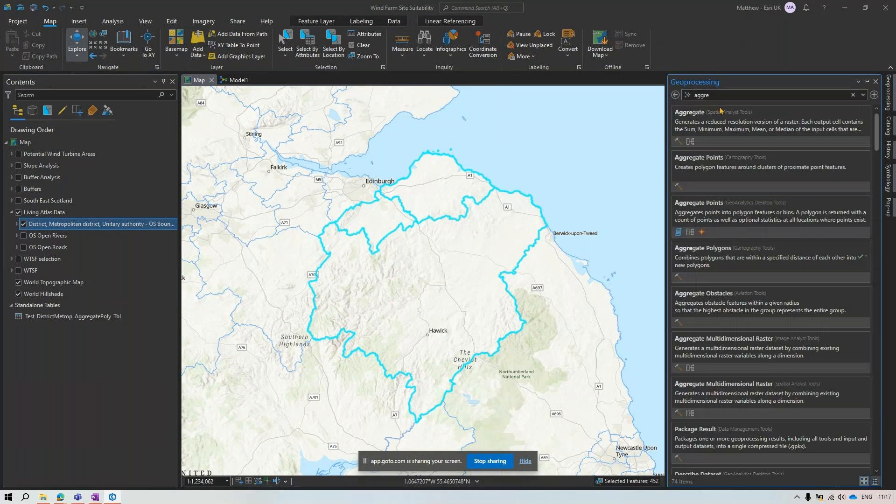
left_click(751, 247)
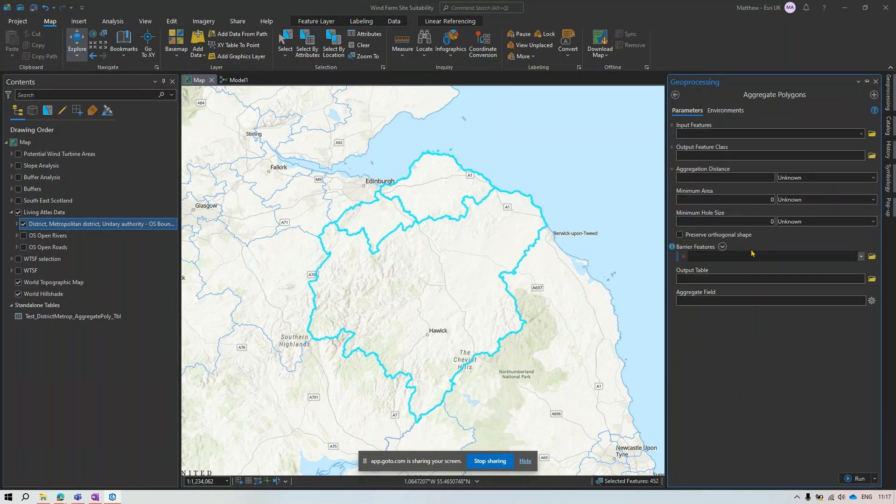
Step: Use the selected OS Boundary-Line districts as the Aggregate Polygons input and name the output feature class AOI
left_click(861, 134)
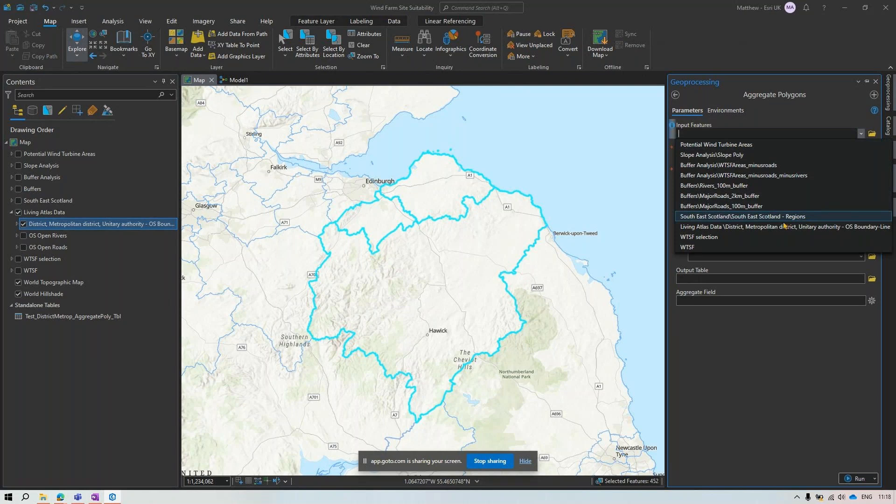
left_click(781, 228)
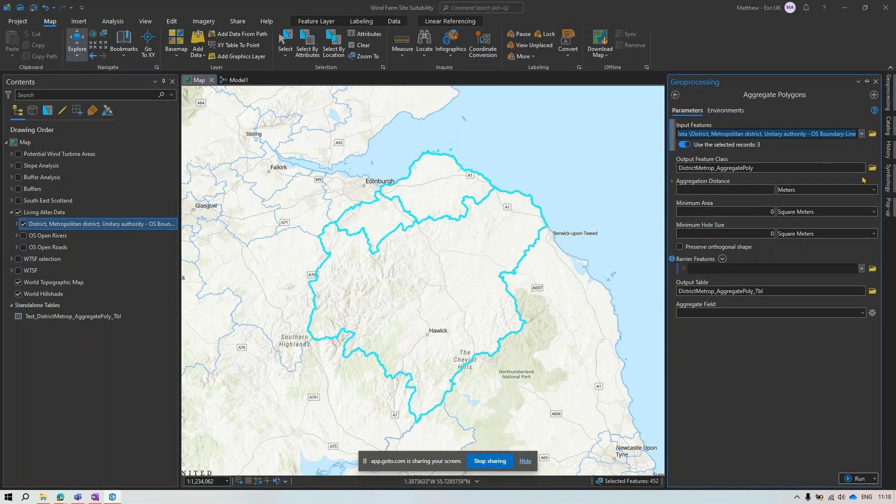
left_click_drag(772, 169, 792, 168)
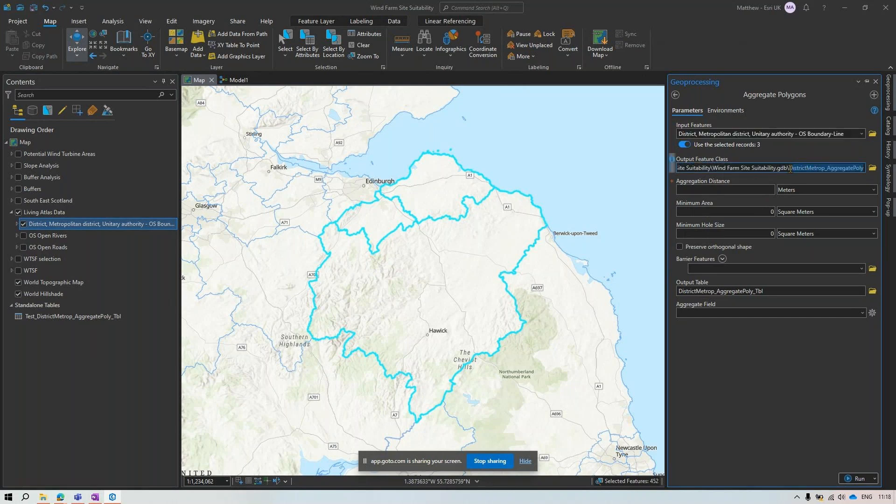
type("AOI")
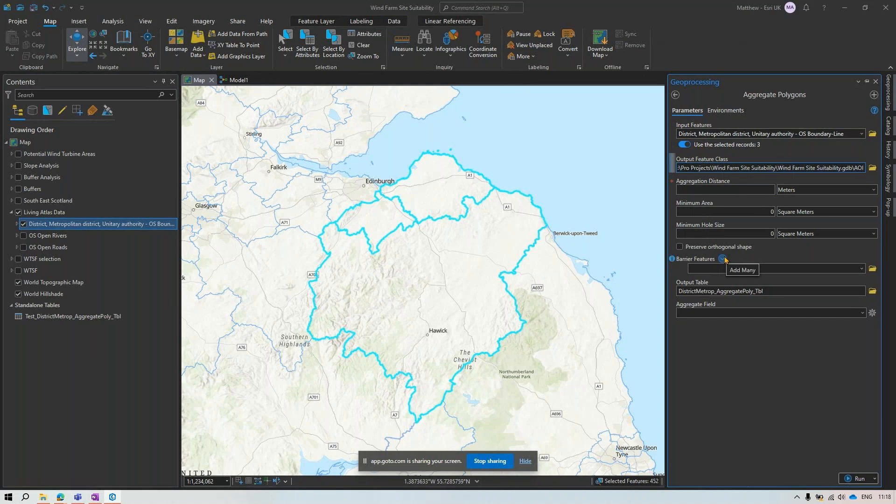
Step: Run Aggregate Polygons with an aggregation distance of 10 meters and hide the Living Atlas Data group
left_click(718, 191)
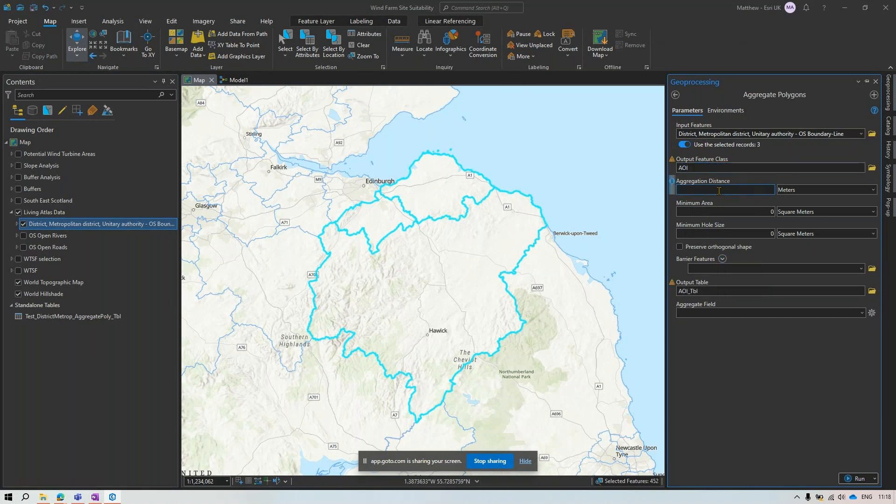
type("10")
left_click(856, 478)
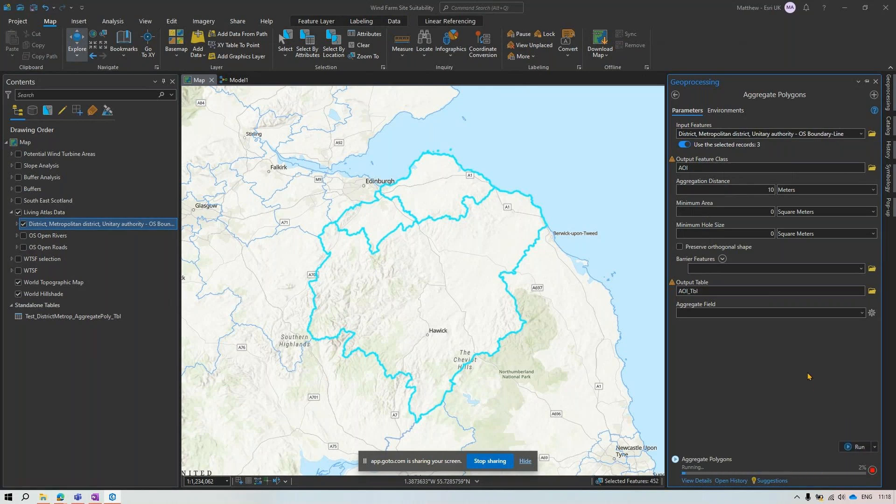
mouse_move(674, 161)
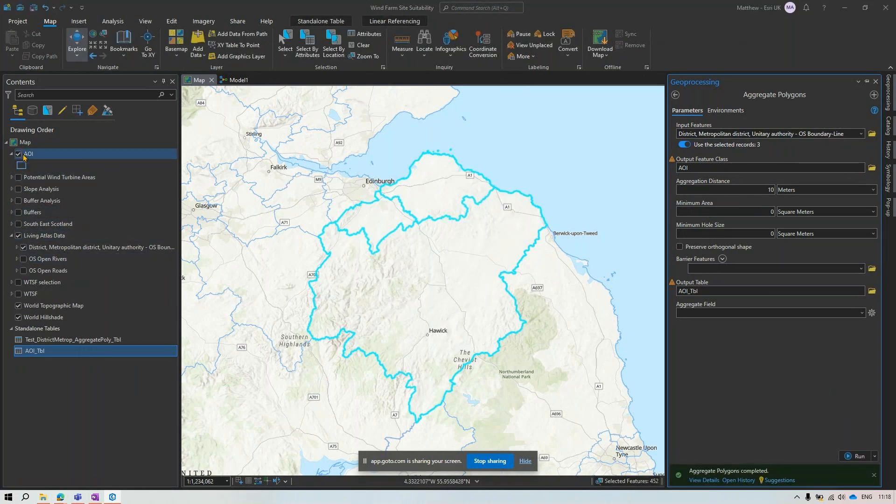
left_click(19, 235)
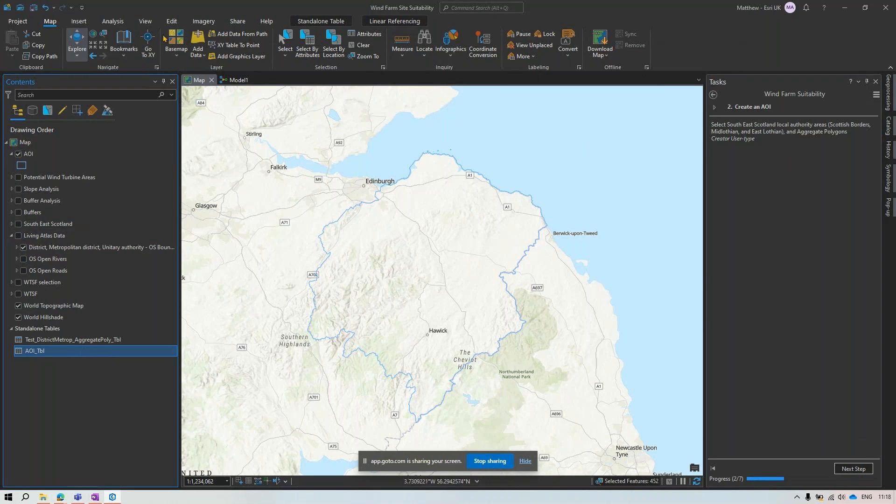
Step: Reset the processing extent in the geoprocessing environments and set it to the extent of the AOI layer
left_click(117, 24)
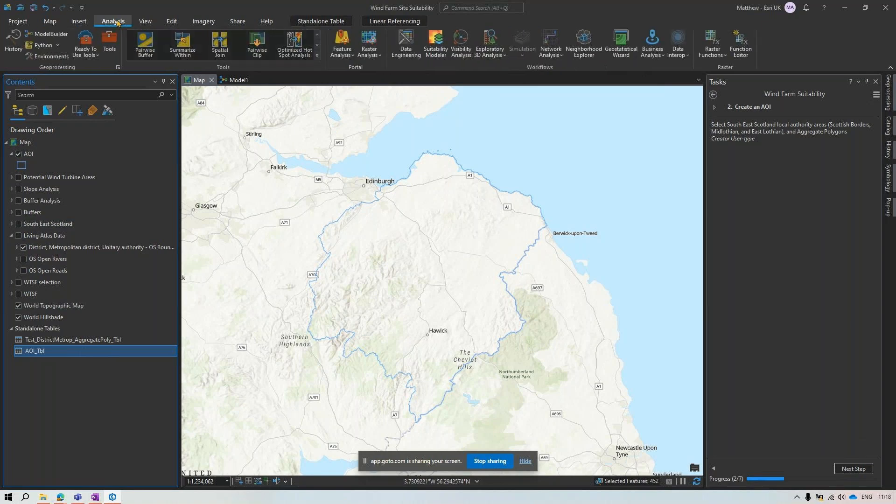
left_click(50, 57)
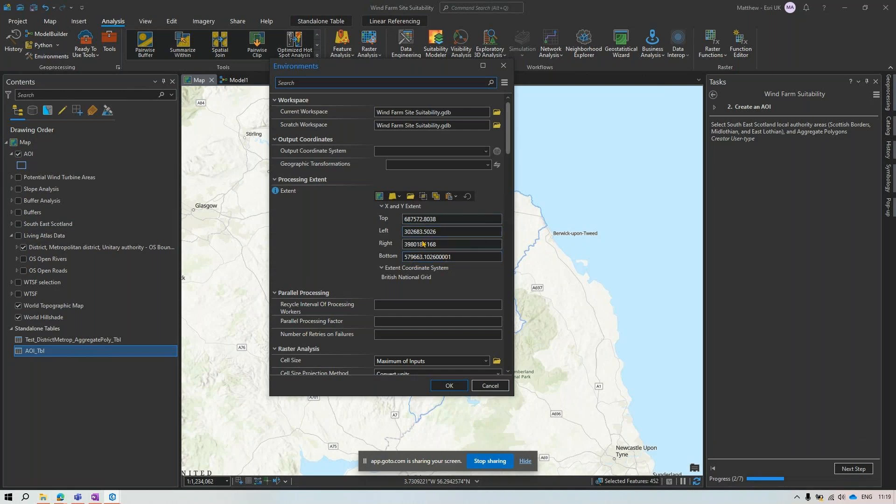
left_click(467, 196)
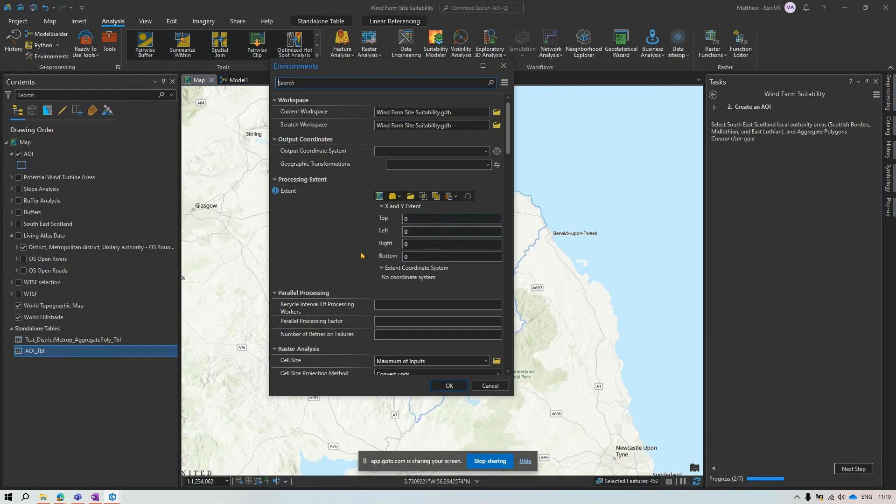
left_click(396, 198)
left_click(404, 222)
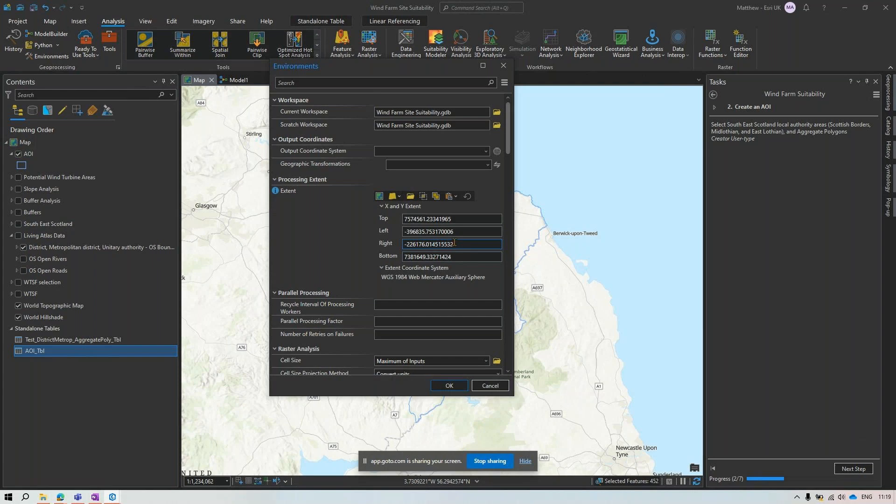
left_click(446, 387)
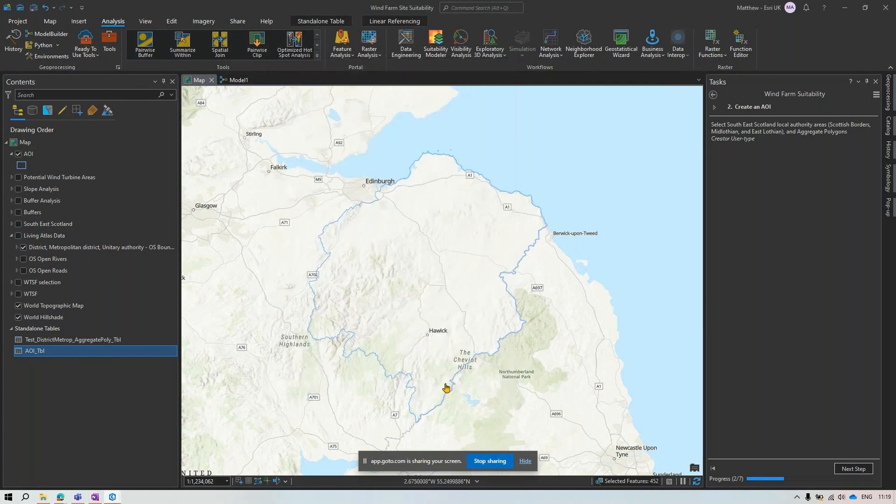
Step: Advance to the Buffer Rivers and Roads task step, collapse the Living Atlas Data group and show the expanded Buffers group
left_click(525, 462)
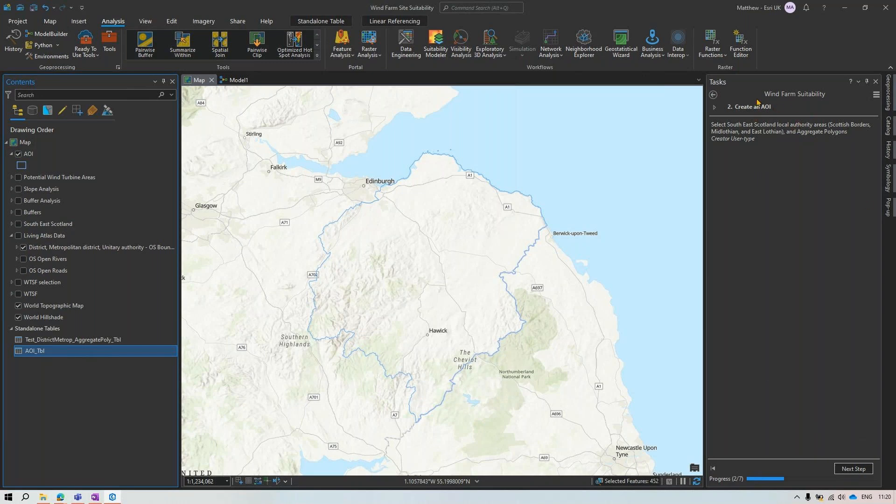
left_click(857, 470)
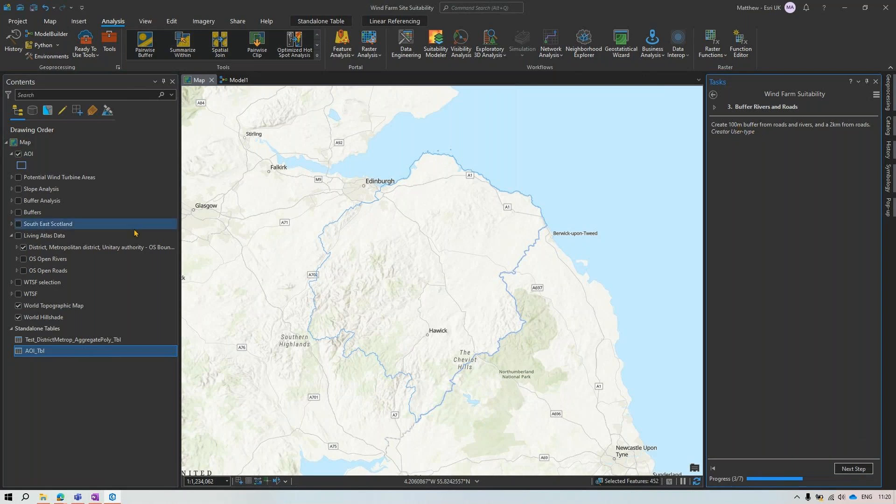
left_click(12, 236)
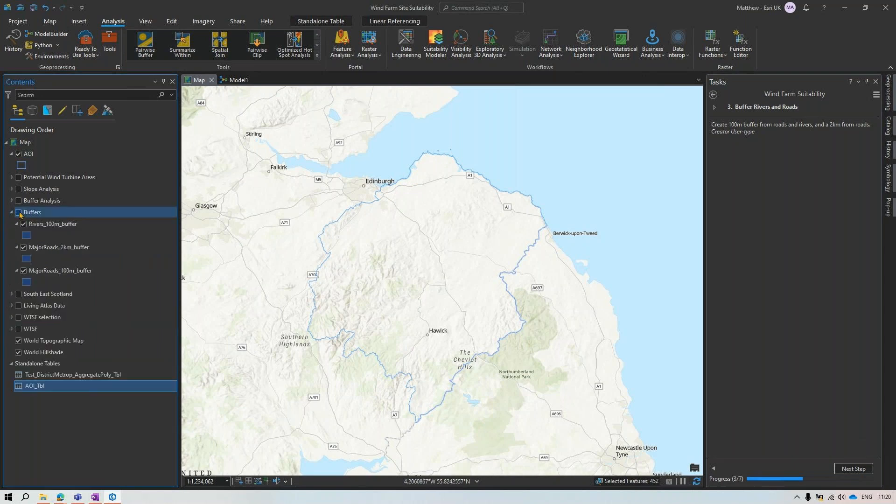
left_click(19, 213)
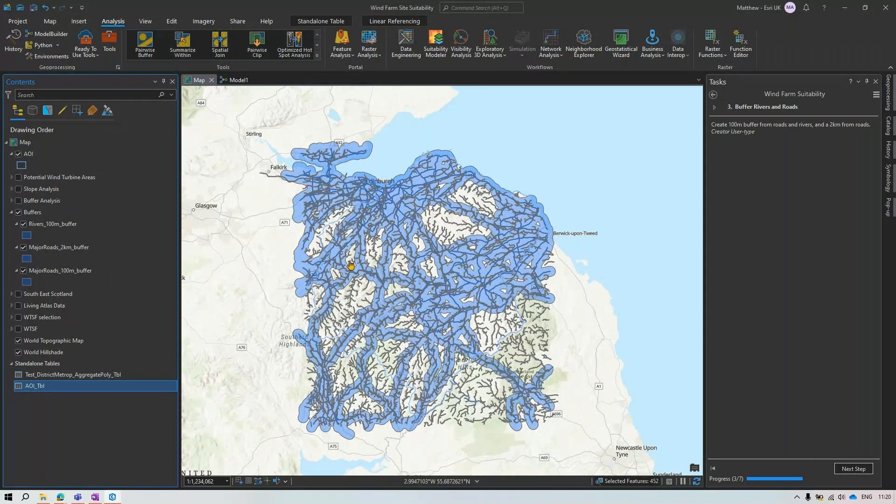
scroll(351, 265, "down", 4)
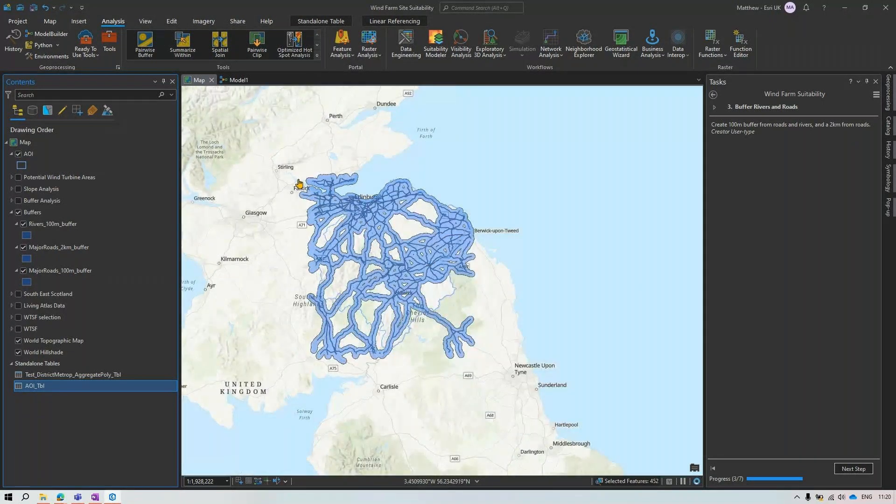
scroll(456, 329, "up", 2)
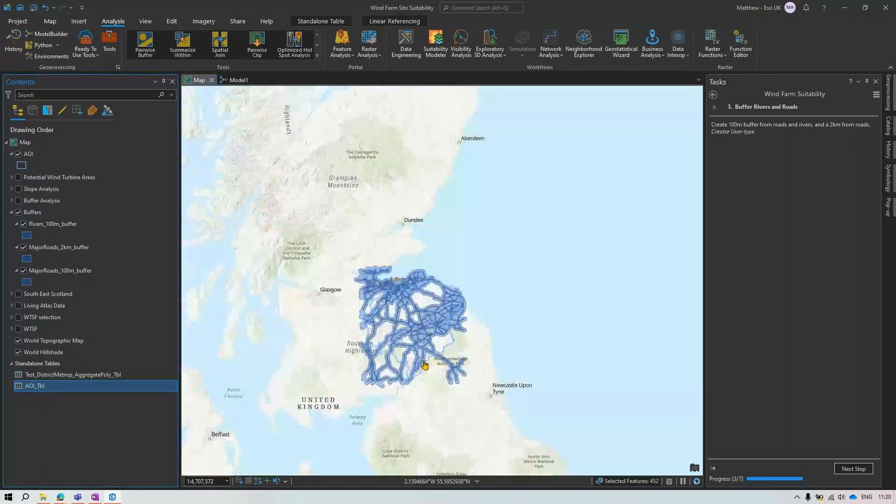
scroll(424, 365, "up", 3)
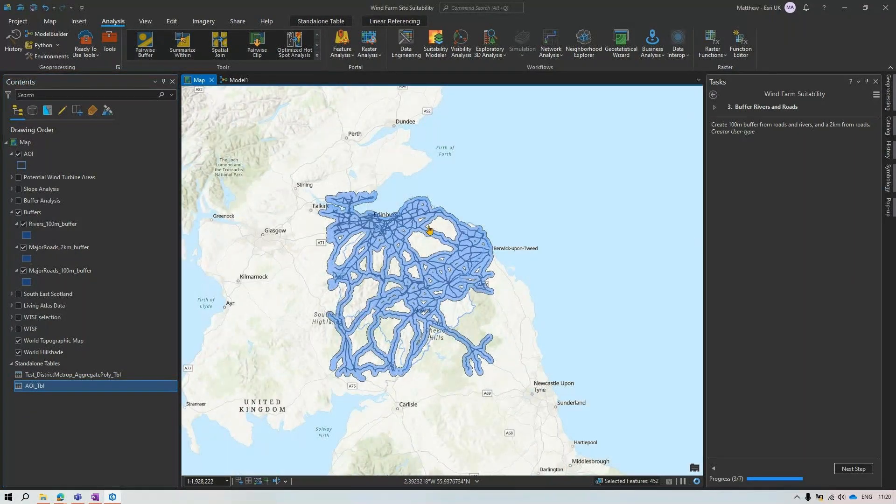
scroll(377, 232, "up", 2)
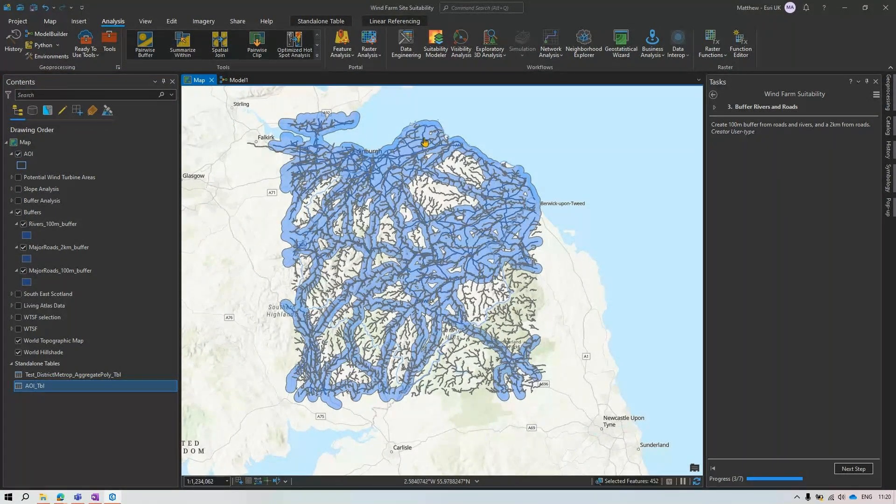
left_click(22, 166)
scroll(797, 322, "down", 5)
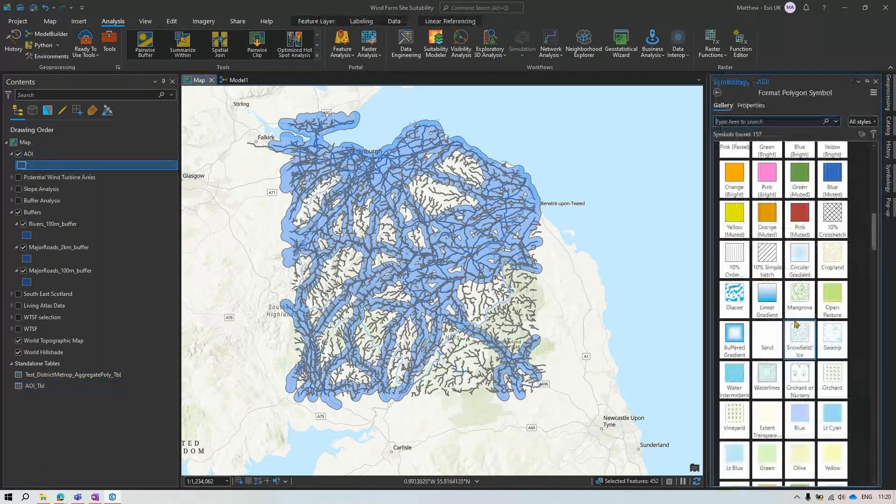
scroll(796, 324, "down", 10)
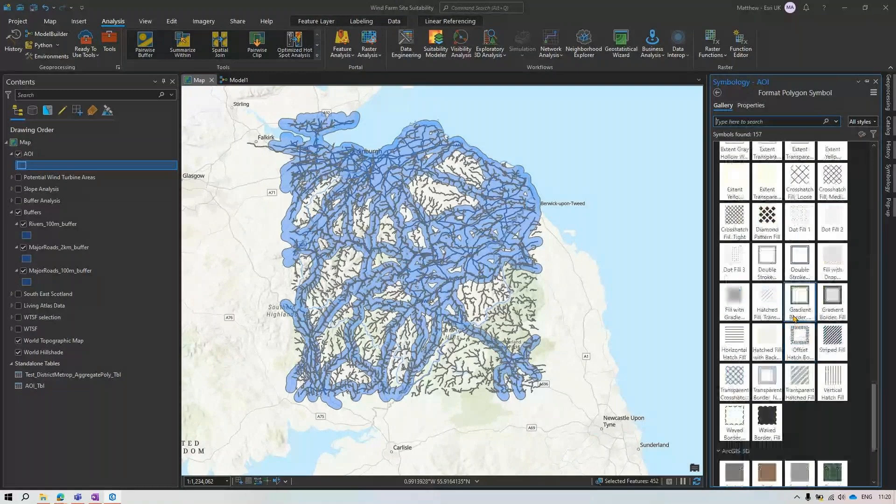
scroll(794, 319, "up", 8)
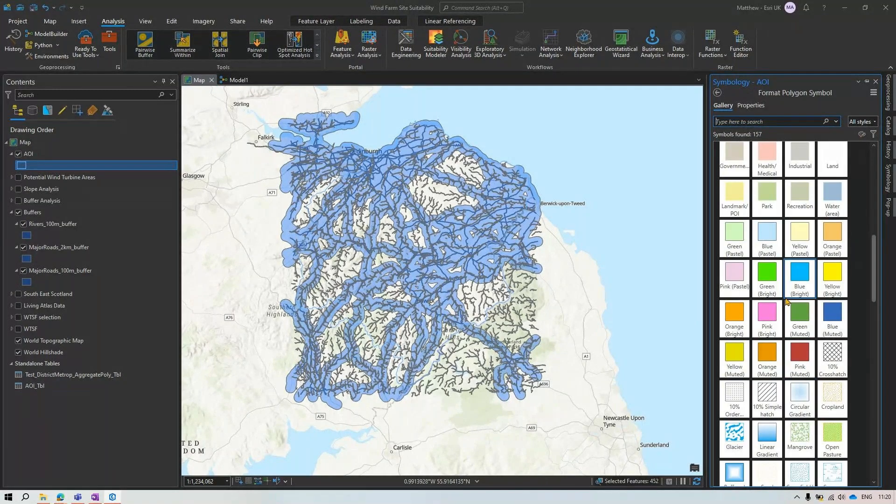
left_click(750, 105)
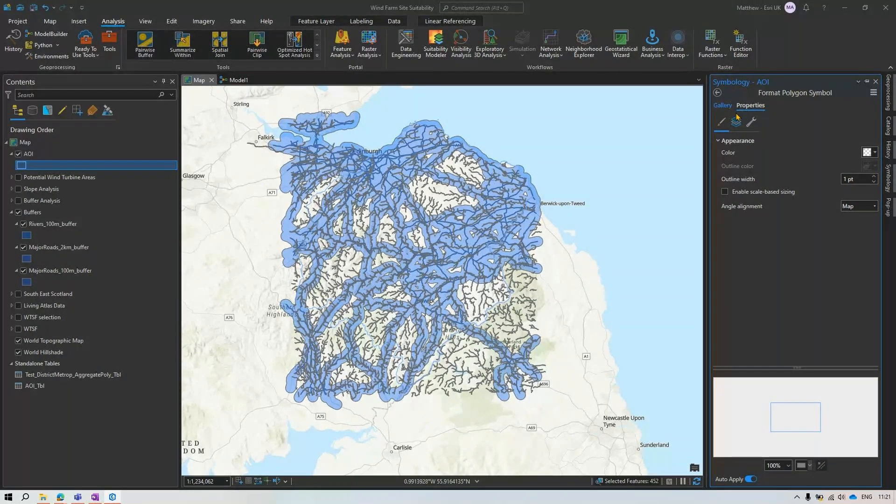
left_click(717, 93)
Step: Toggle the Buffers group's visibility to compare the river and road buffers with the AOI outline
left_click(22, 212)
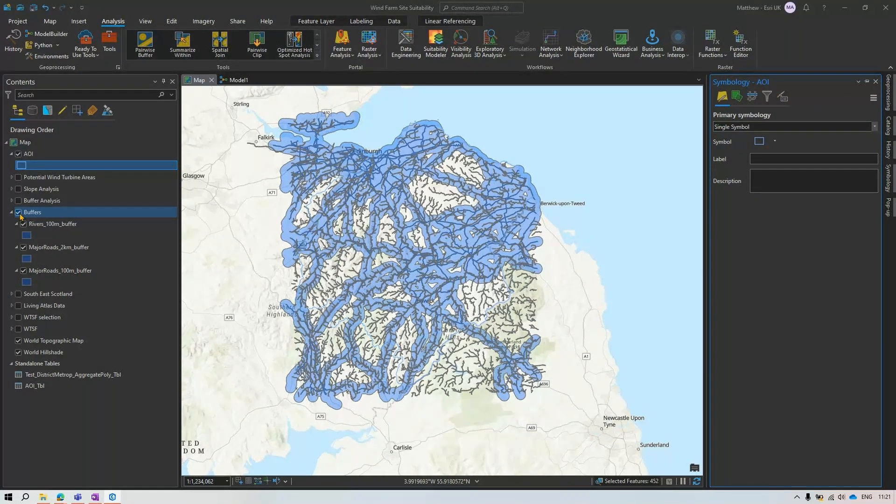
left_click(19, 214)
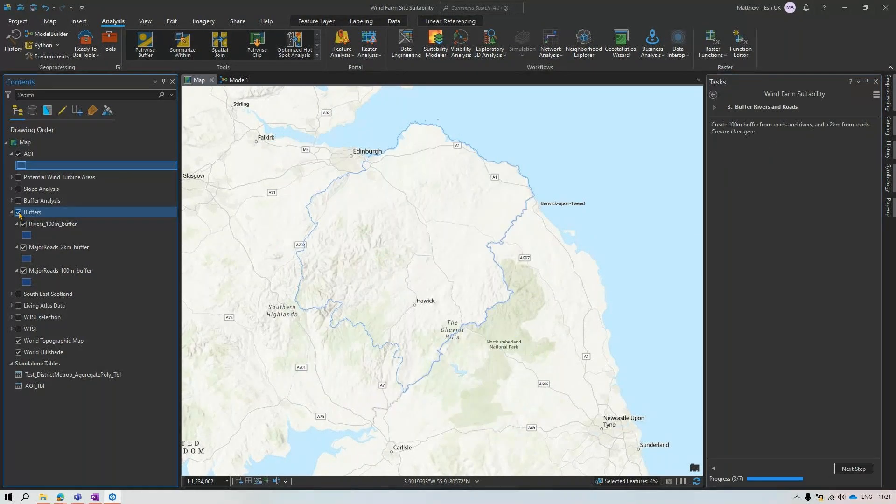
left_click(19, 213)
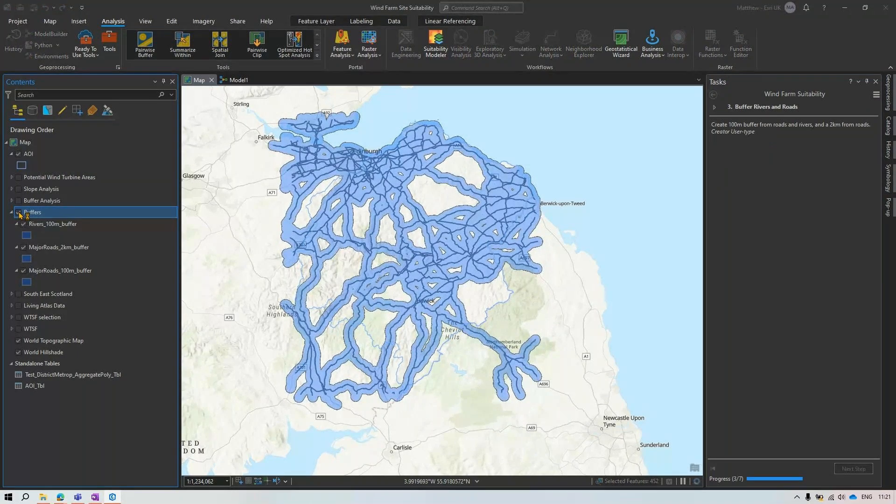
left_click(19, 214)
left_click(19, 214)
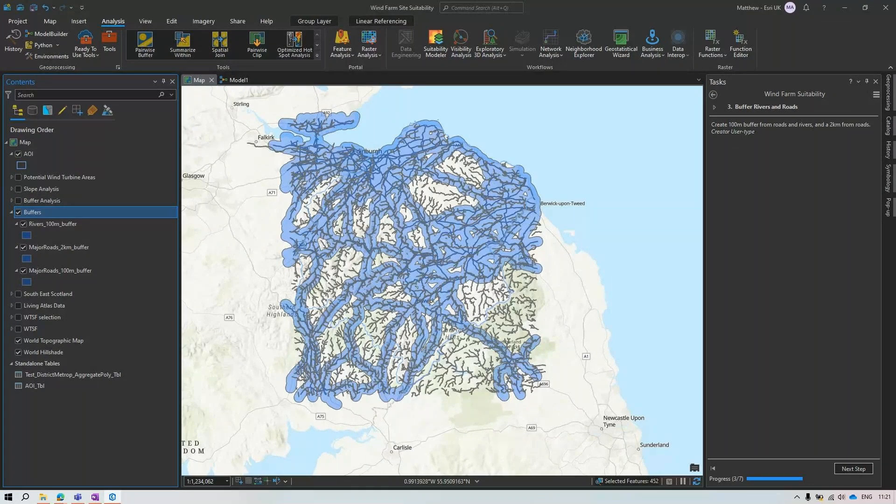
Step: Advance to the Calculate slope task step, and hide and collapse the Buffers group
left_click(858, 468)
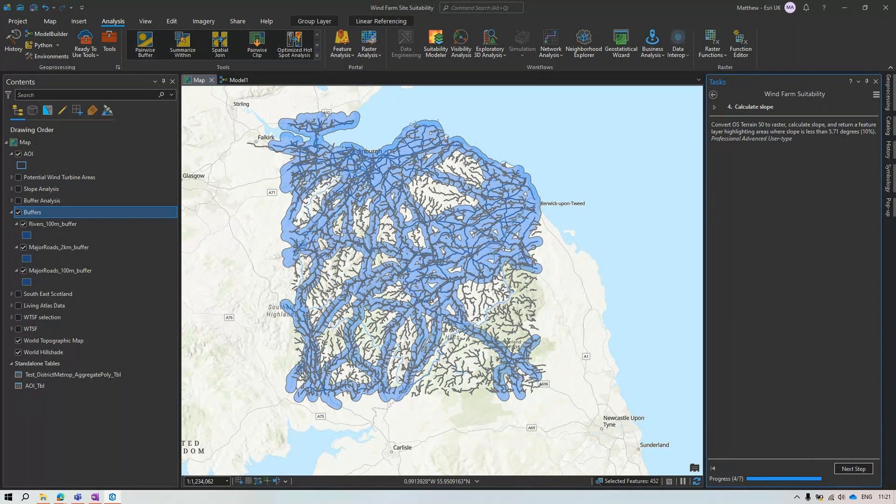
left_click(18, 212)
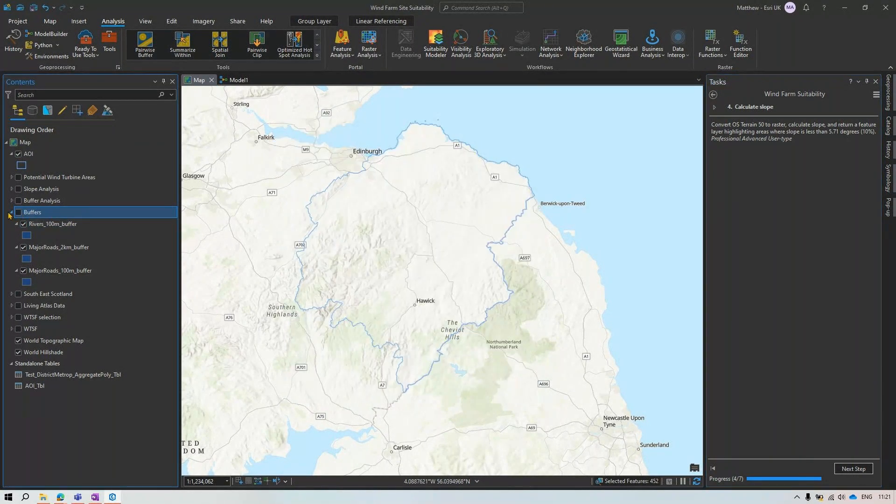
left_click(10, 212)
Step: Expand and show the Slope Analysis group with its OS Terrain 50 - Contours layer
left_click(12, 189)
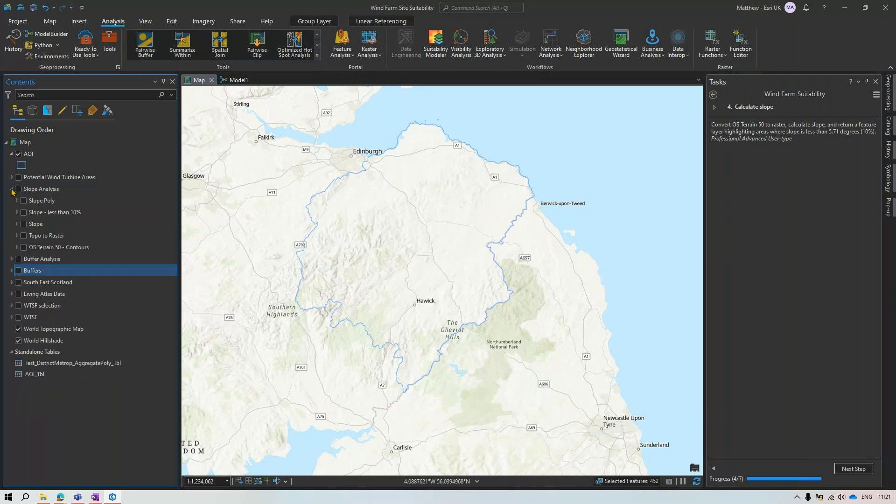
left_click(19, 190)
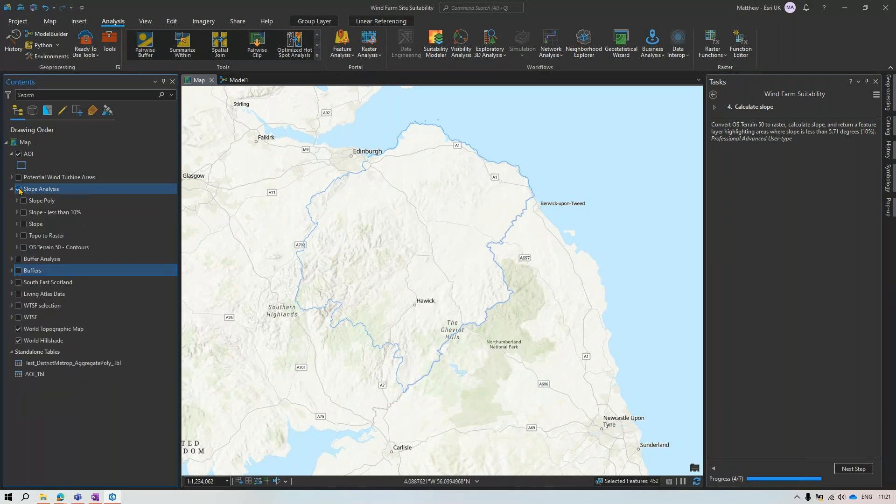
left_click(23, 248)
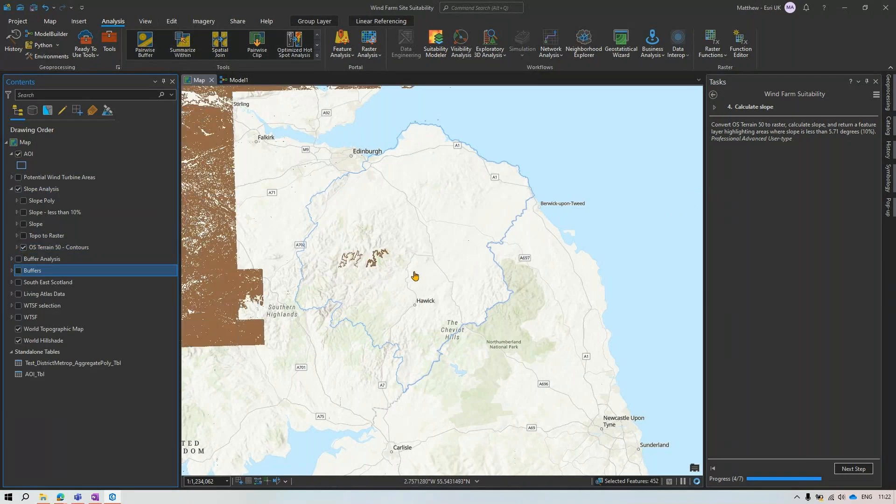
Step: Examine the OS Terrain 50 contour lines up close and across the AOI at different map scales
scroll(332, 277, "down", 3)
scroll(332, 277, "down", 3)
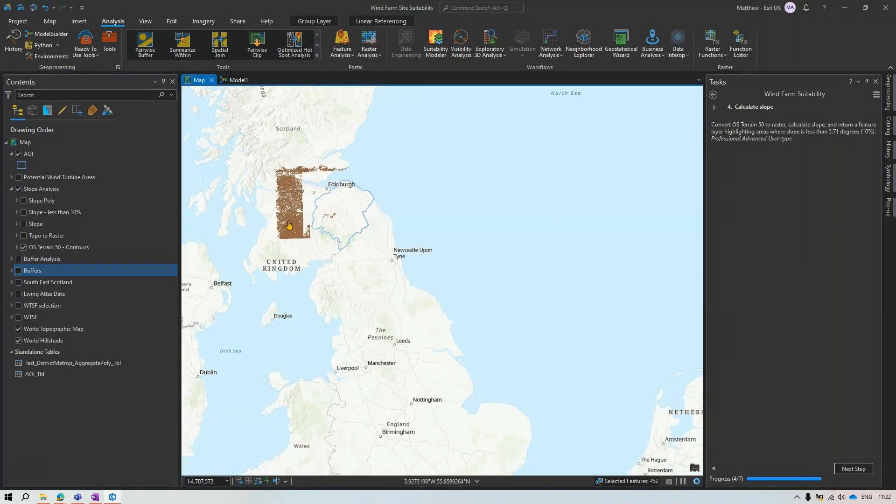
scroll(293, 225, "up", 3)
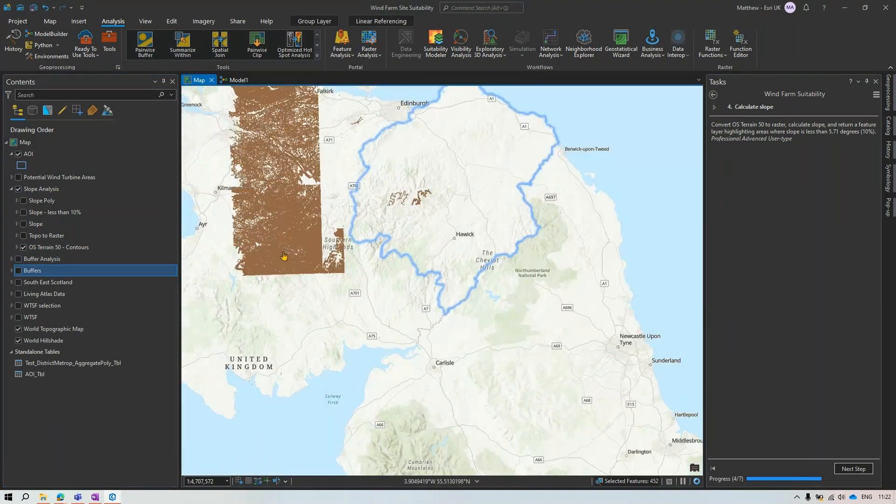
scroll(283, 255, "up", 5)
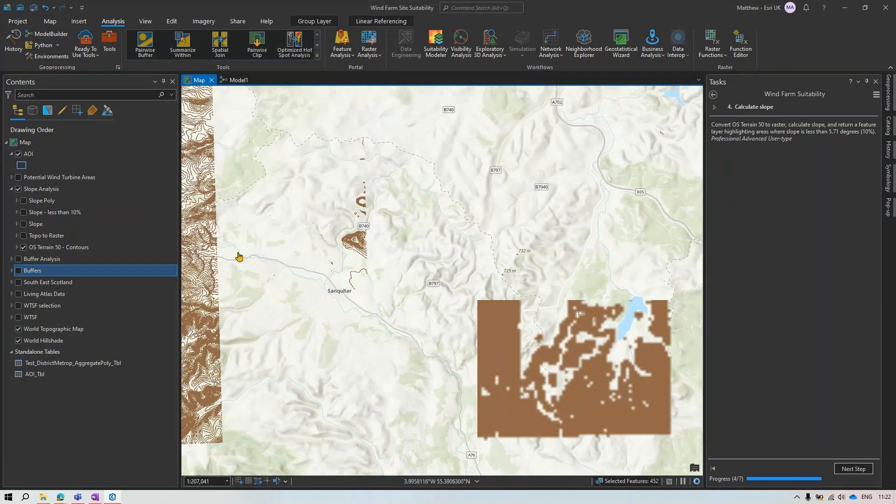
mouse_move(508, 245)
left_mouse_down()
mouse_move(424, 241)
mouse_move(476, 248)
left_mouse_up()
scroll(475, 248, "up", 3)
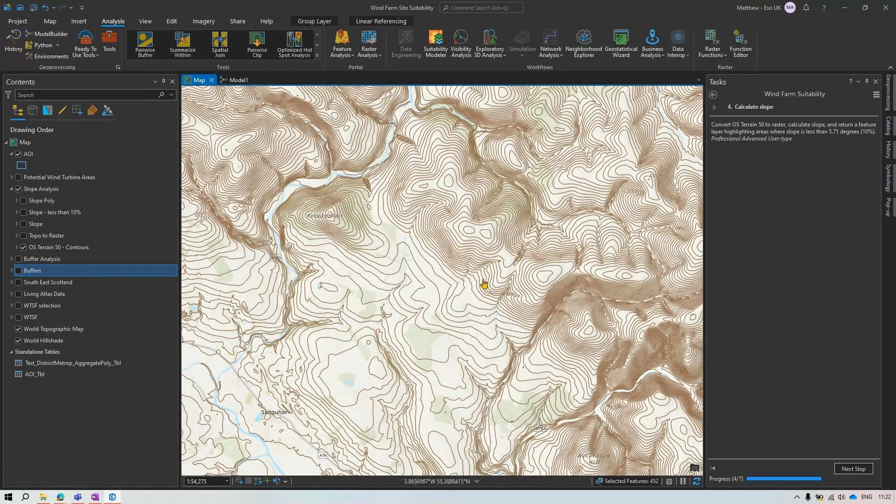
scroll(424, 295, "down", 3)
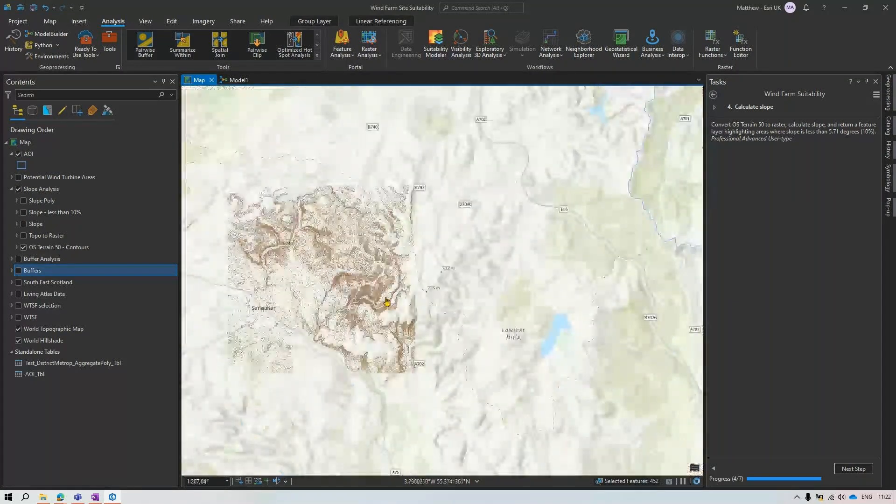
left_click_drag(453, 269, 378, 266)
scroll(418, 250, "down", 2)
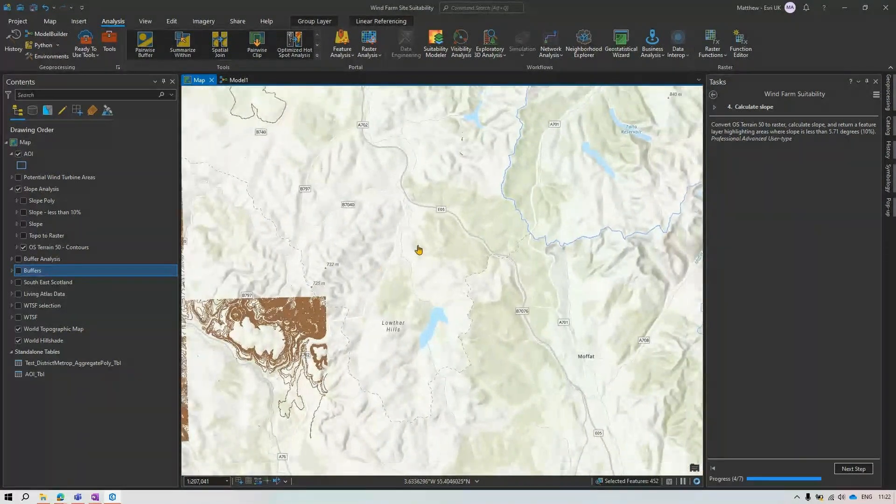
left_click_drag(470, 254, 399, 265)
scroll(398, 264, "down", 3)
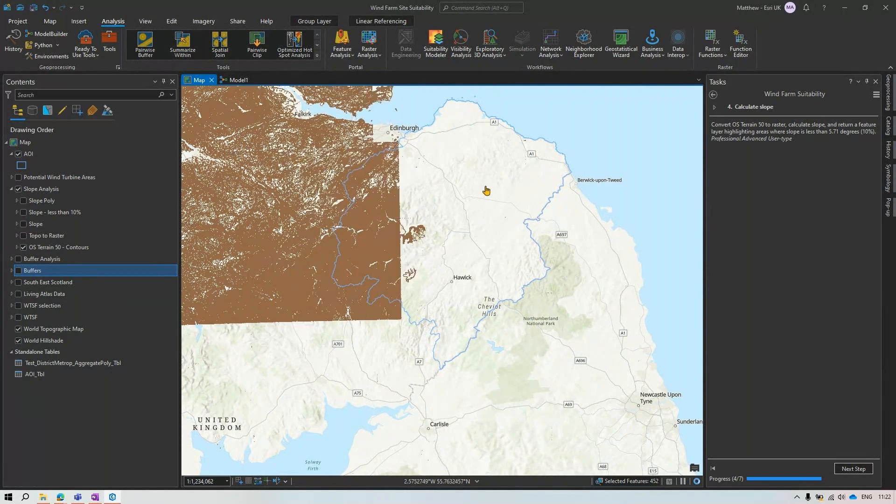
Step: Open the earlier Topo to Raster run from the geoprocessing history and review its input, output and extent parameters
left_click(888, 150)
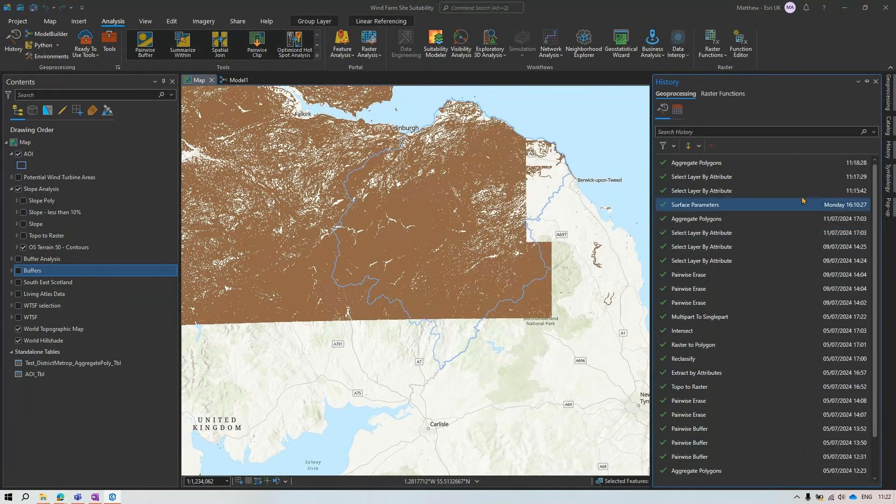
left_click(712, 359)
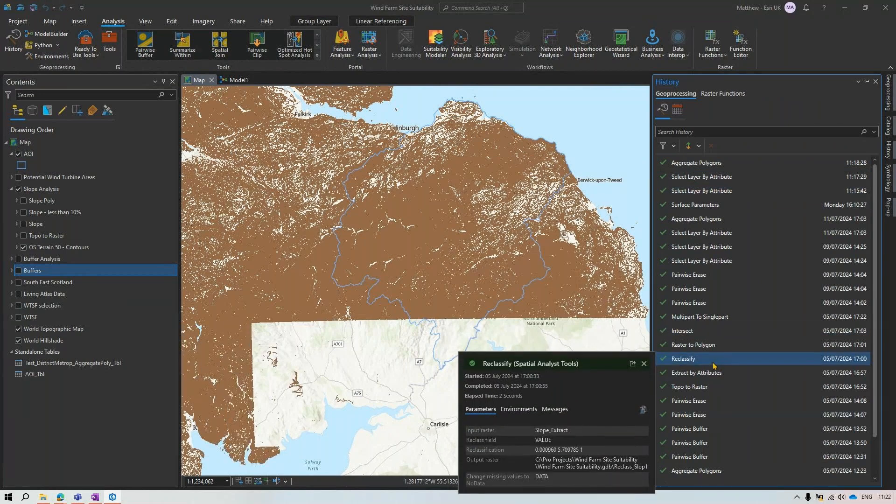
mouse_move(723, 247)
scroll(707, 247, "down", 1)
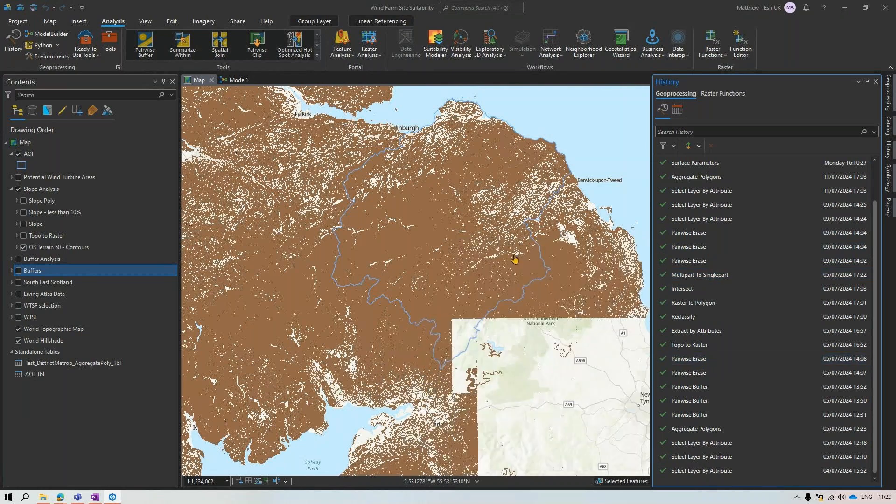
double_click(699, 350)
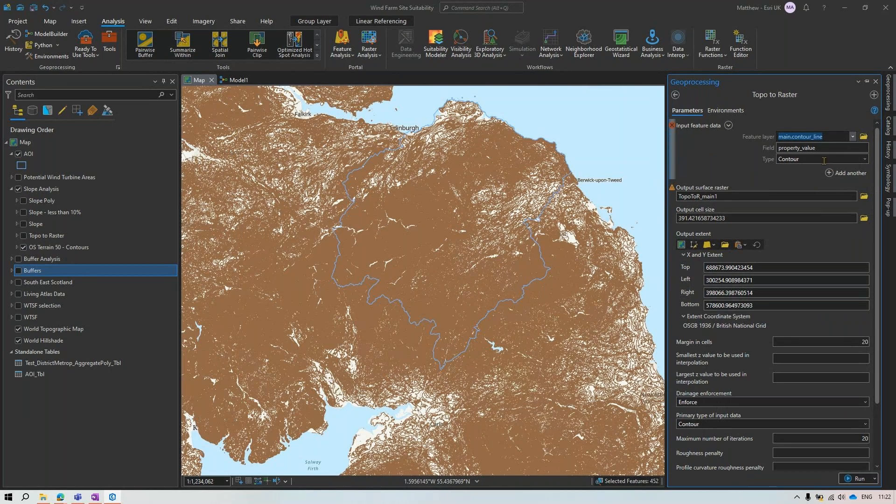
scroll(748, 292, "down", 3)
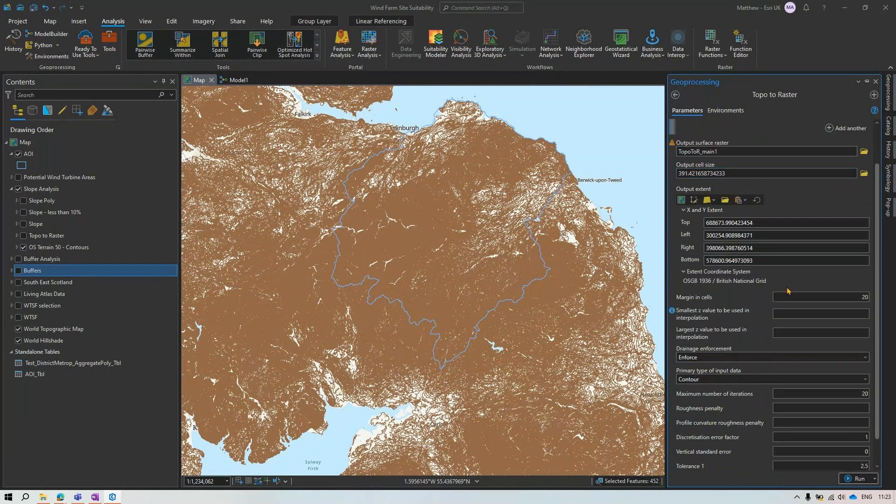
scroll(748, 292, "up", 3)
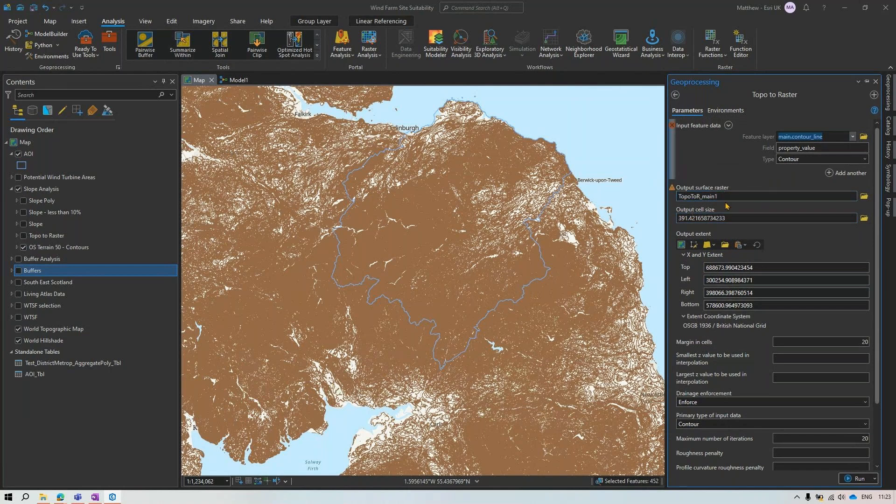
Step: Show the Topo to Raster layer and hide the OS Terrain 50 - Contours layer
left_click(22, 236)
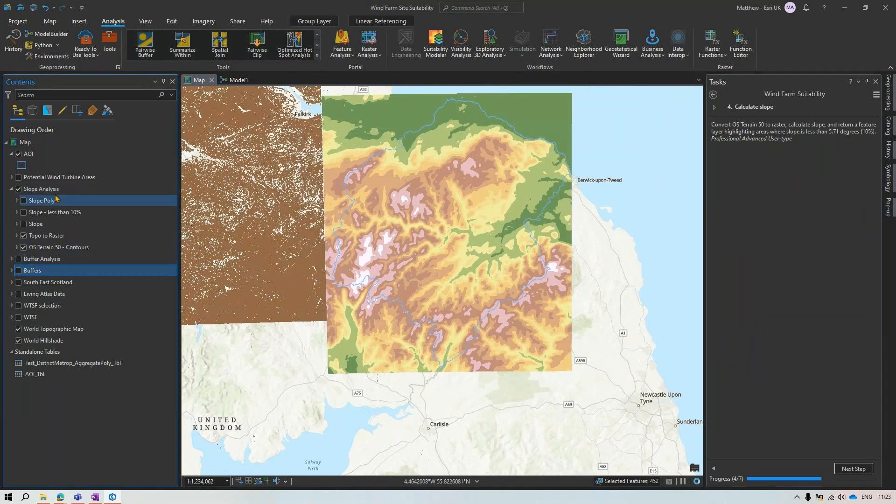
left_click(23, 248)
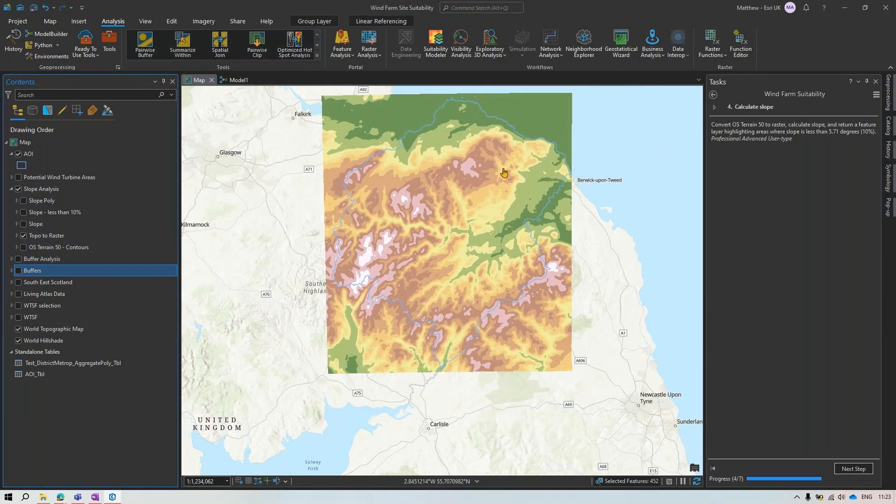
scroll(503, 232, "up", 1)
scroll(503, 232, "up", 1)
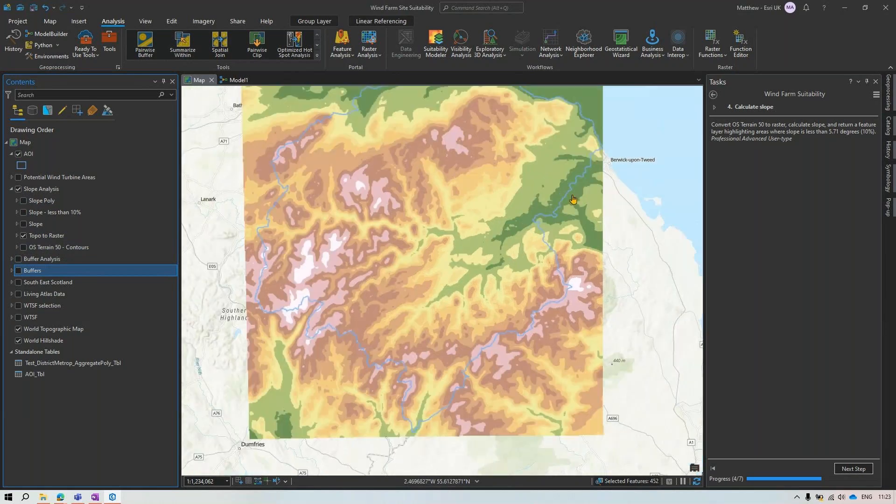
Step: Hide the AOI layer and inspect the Topo to Raster pixel values in the green lowland and white upland areas
left_click(546, 167)
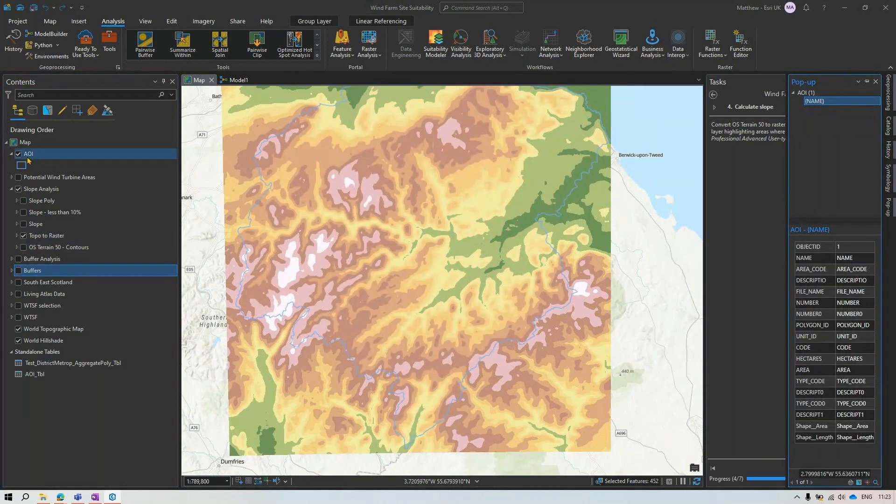
left_click(19, 158)
left_click(18, 153)
left_click(540, 169)
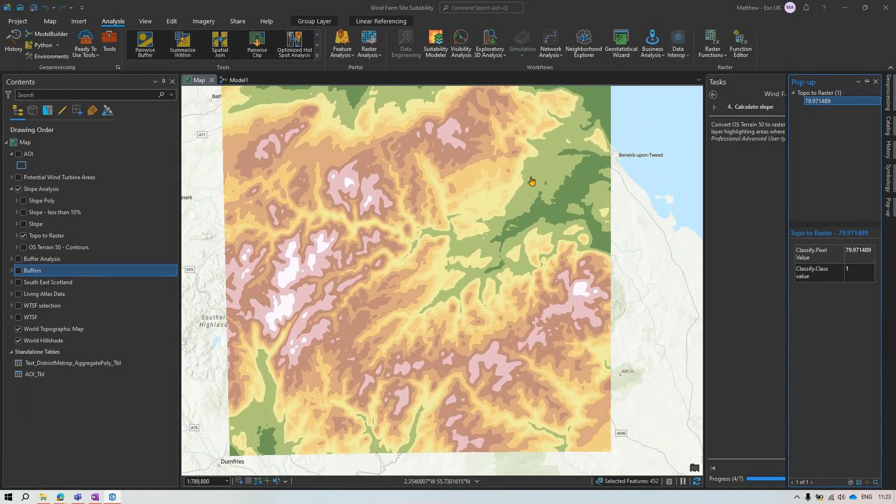
left_click(587, 183)
left_click(286, 279)
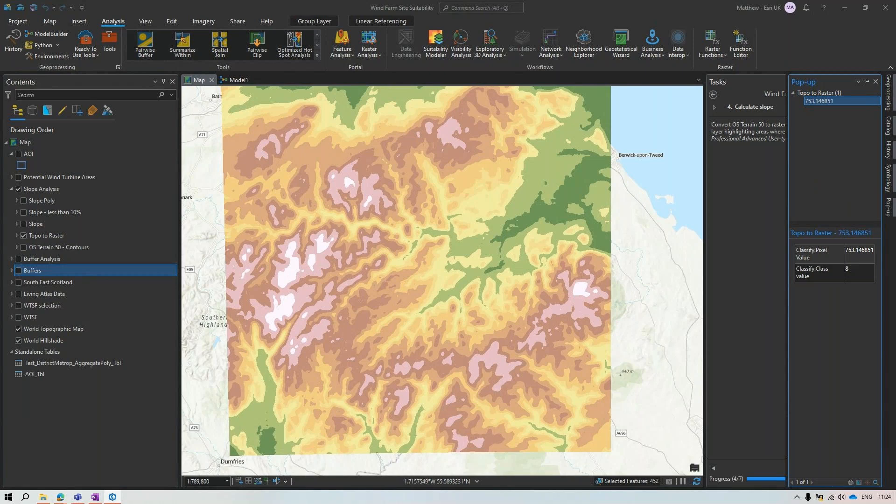
left_click(875, 81)
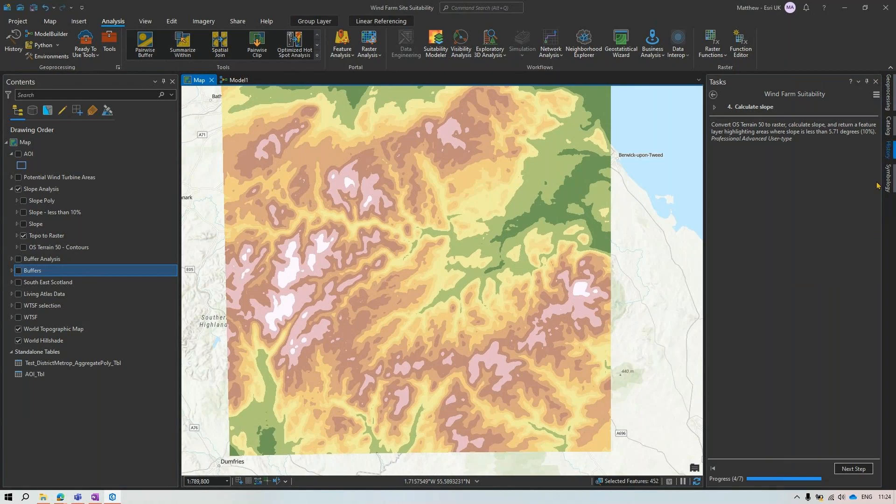
Step: Review the earlier Surface Parameters run from the geoprocessing history, and display the Slope layer instead of Topo to Raster
left_click(887, 149)
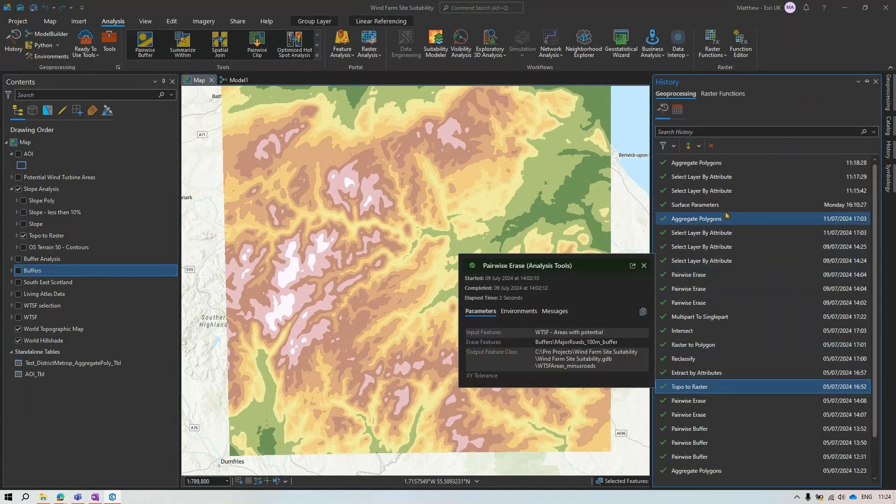
double_click(718, 206)
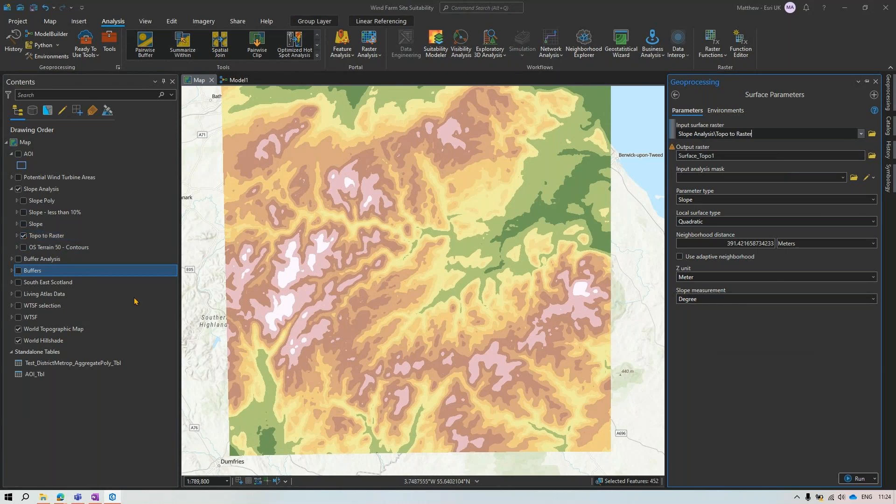
left_click(23, 236)
left_click(23, 236)
left_click(24, 224)
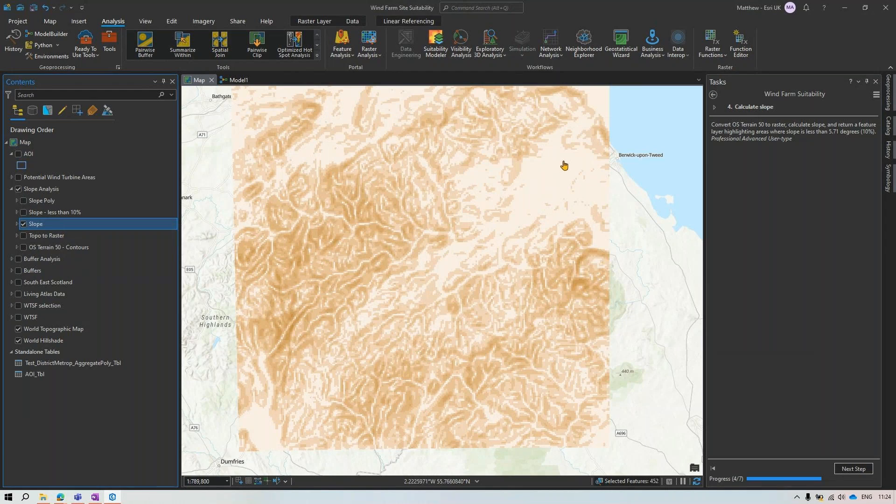
Step: Inspect the Slope layer's pixel values in a pale flat area and a dark steep area
left_click(541, 180)
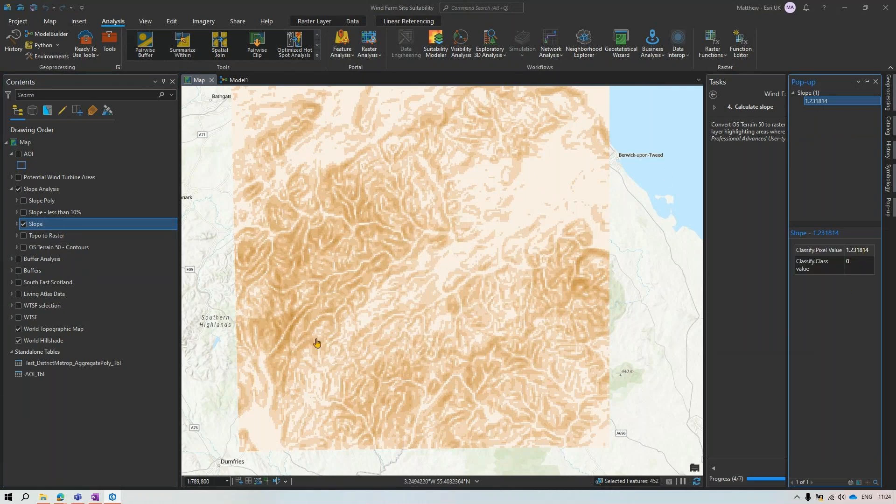
left_click(288, 340)
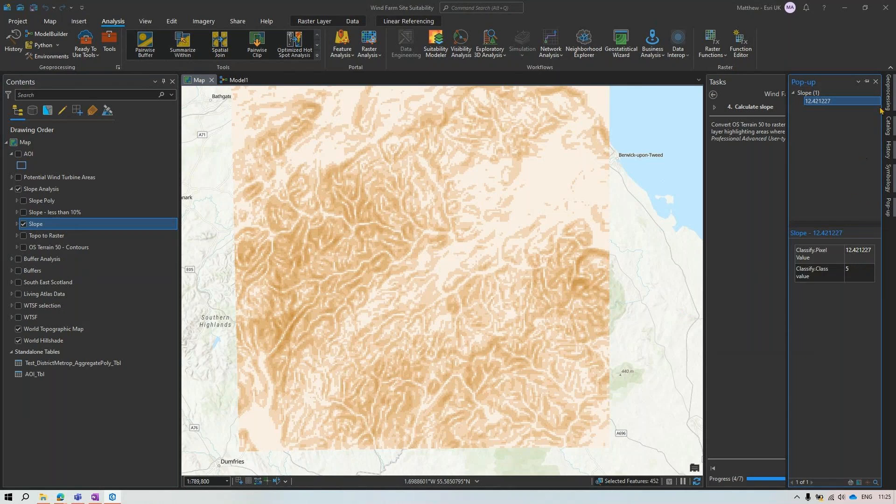
left_click(875, 82)
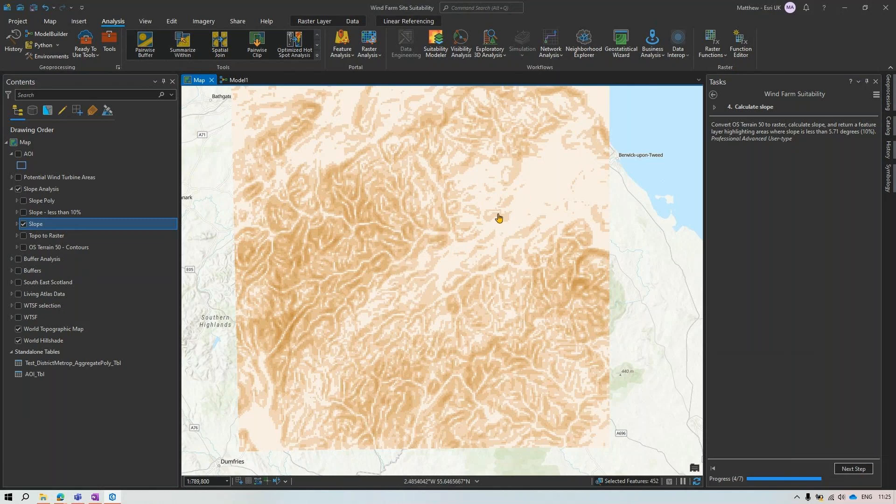
Step: Open the earlier Extract by Attributes run from the geoprocessing history to review its where clause and output raster
left_click(49, 21)
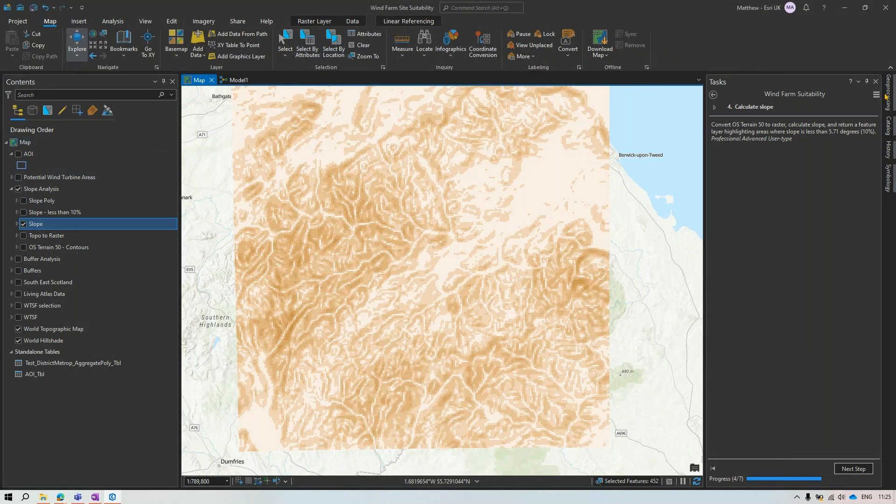
left_click(889, 148)
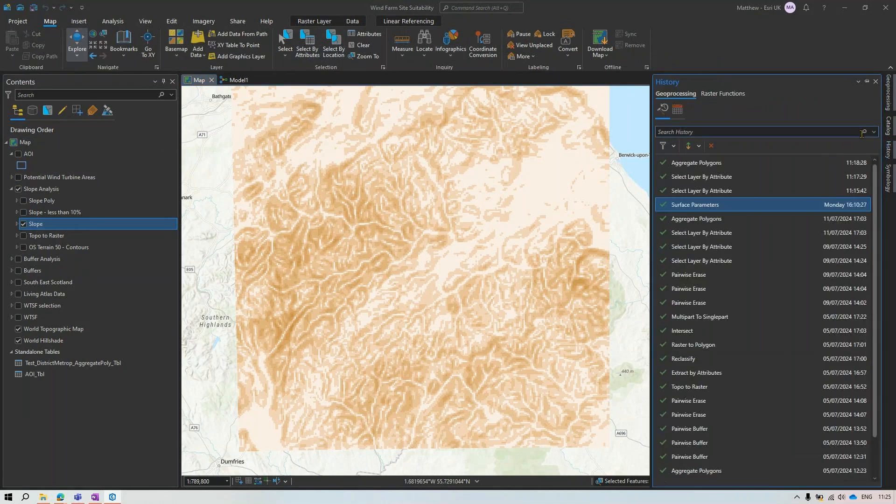
mouse_move(741, 214)
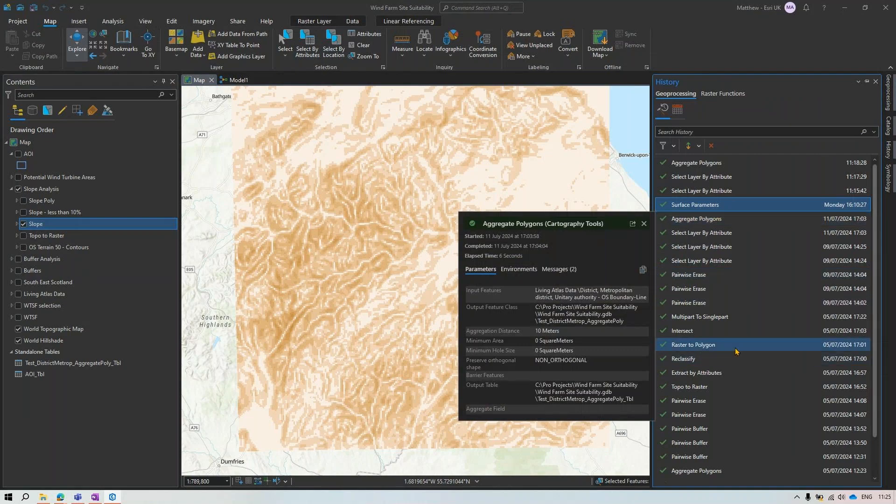
double_click(708, 374)
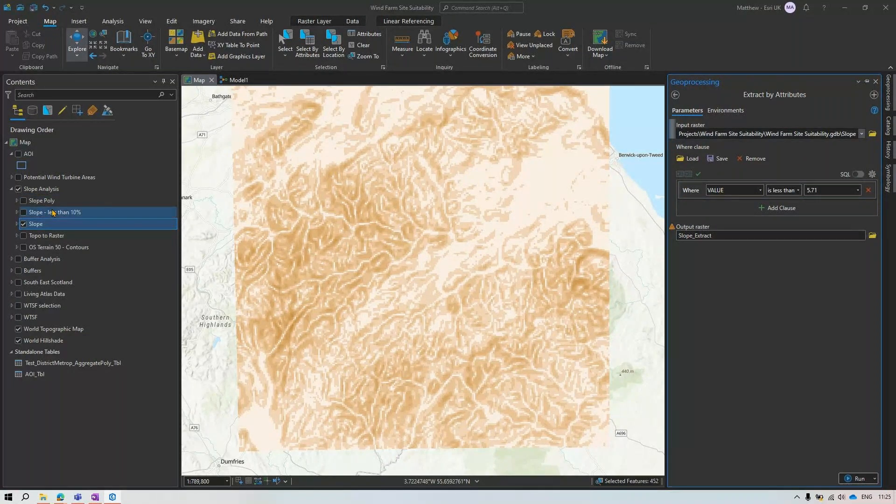
Step: Compare the Slope - less than 10% layer with the Slope layer on the map, and hide both
left_click(23, 212)
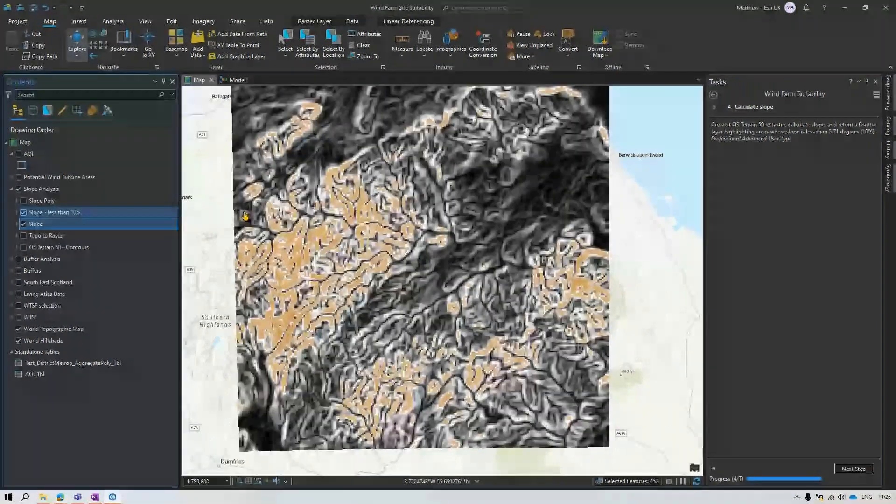
left_click(23, 224)
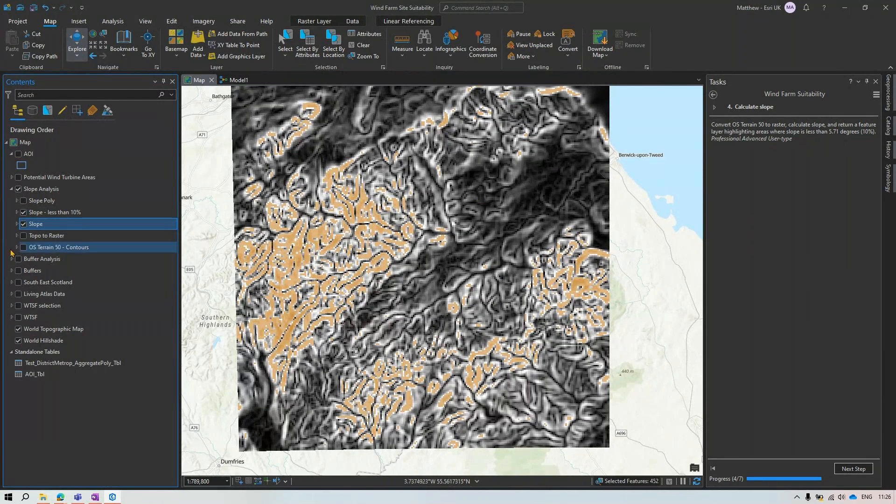
left_click(23, 213)
left_click(23, 223)
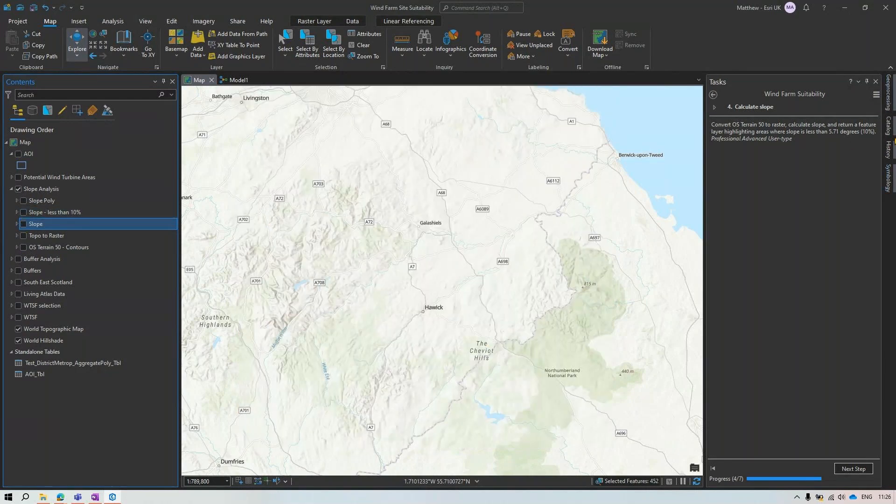
Step: Open the earlier Raster to Polygon run from the geoprocessing history and review its input raster, output and polygon options
left_click(890, 148)
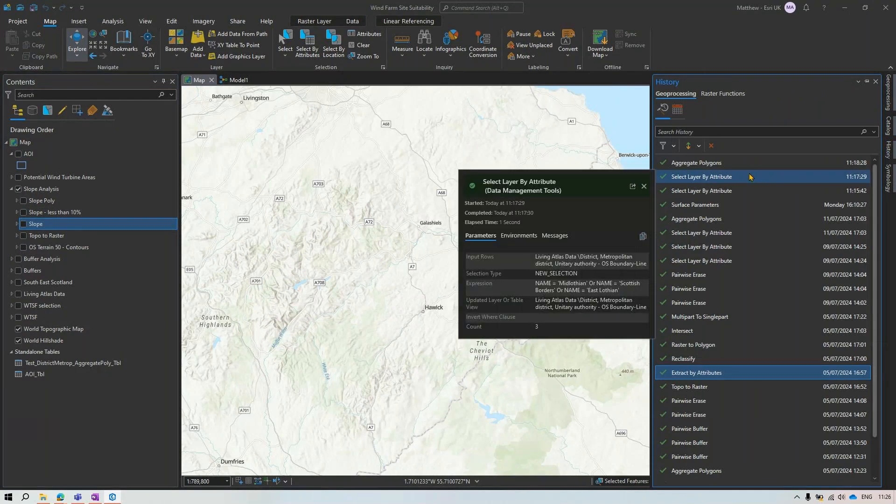
double_click(709, 346)
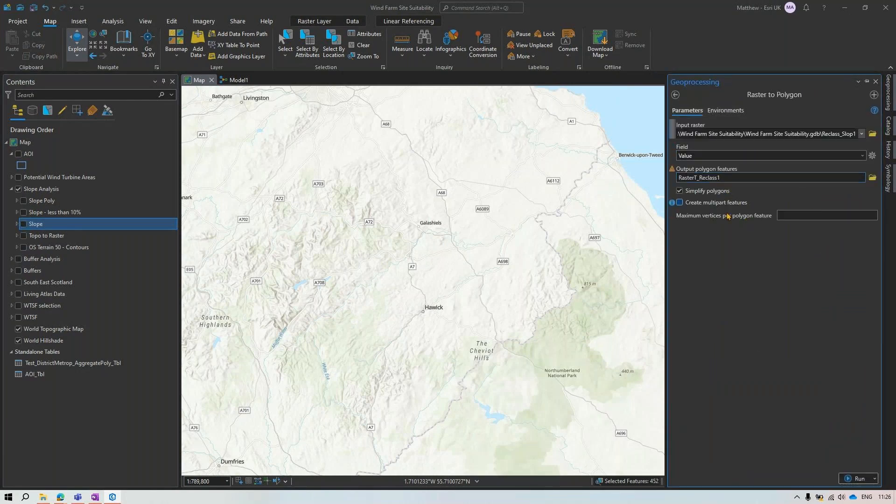
left_click(27, 215)
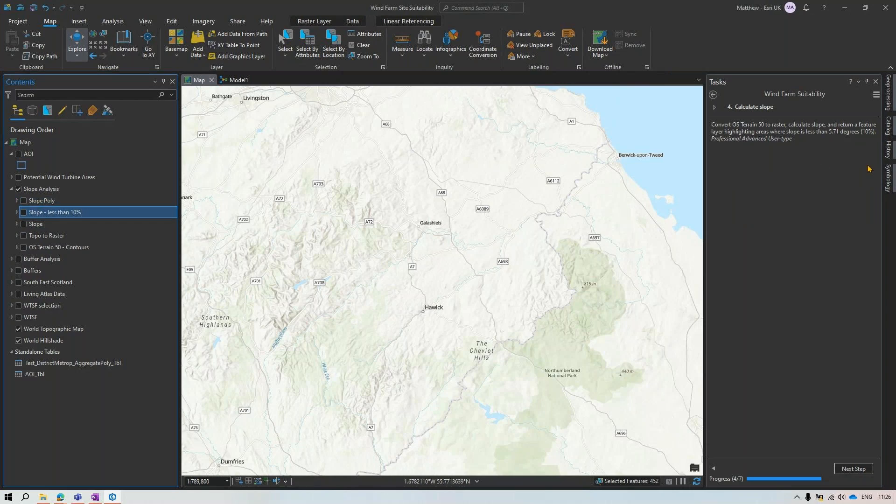
left_click(889, 93)
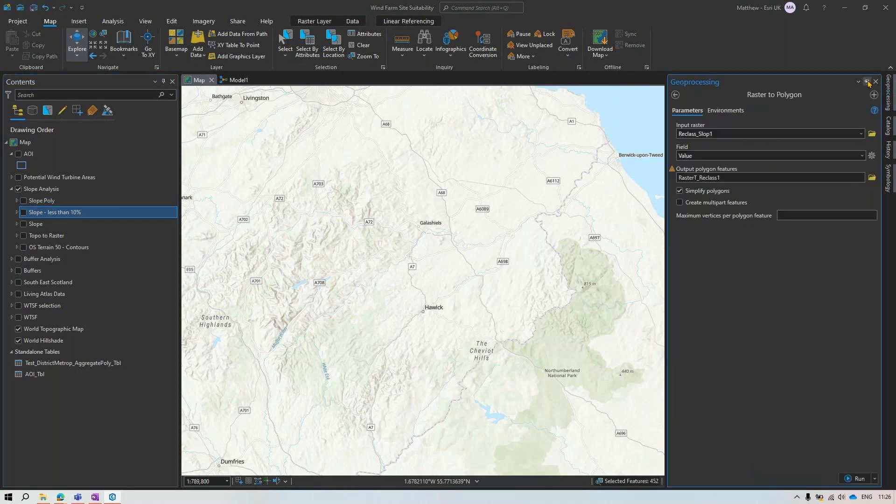
left_click(867, 82)
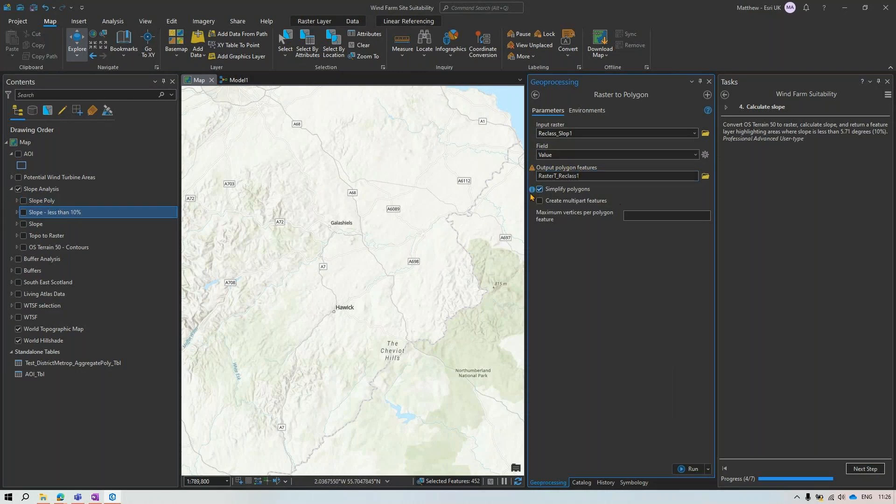
mouse_move(534, 191)
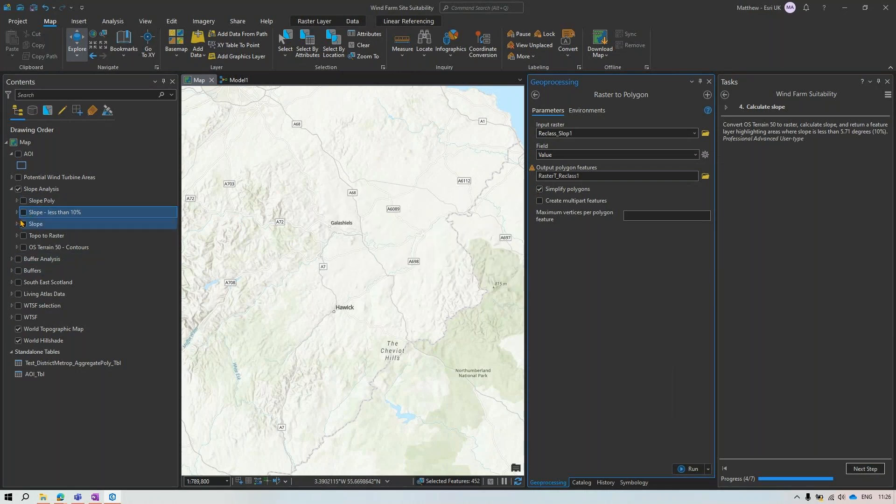
Step: Display the Slope Poly layer on the map and put away the Raster to Polygon tool
left_click(28, 203, "ctrl")
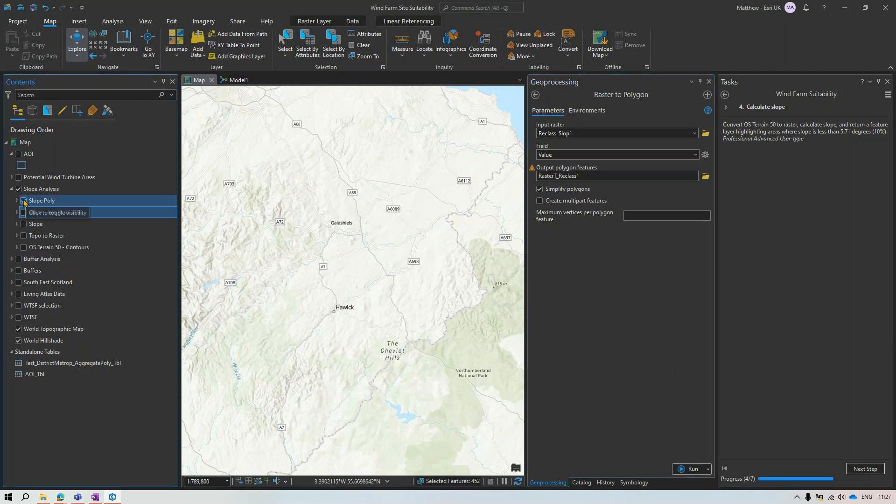
left_click(27, 202)
scroll(371, 230, "down", 2)
left_click_drag(477, 236, 482, 258)
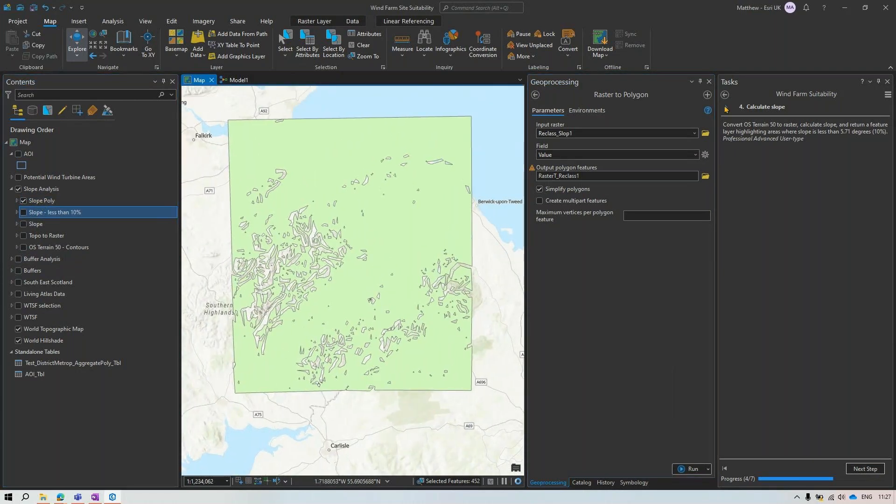
left_click(699, 81)
left_click(145, 201)
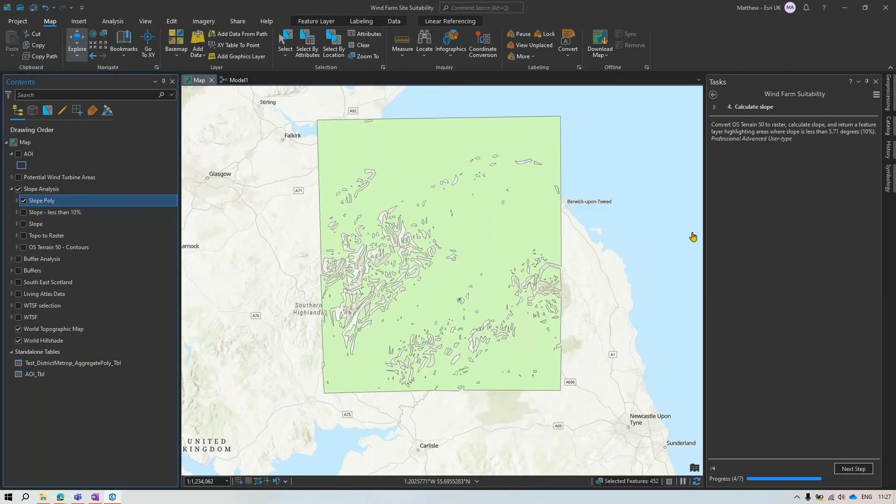
Step: Advance to the Erase road and river buffers task step, and display only WTSFAreas_minusroads_minusrivers from Buffer Analysis instead of the Slope Analysis group
left_click(857, 470)
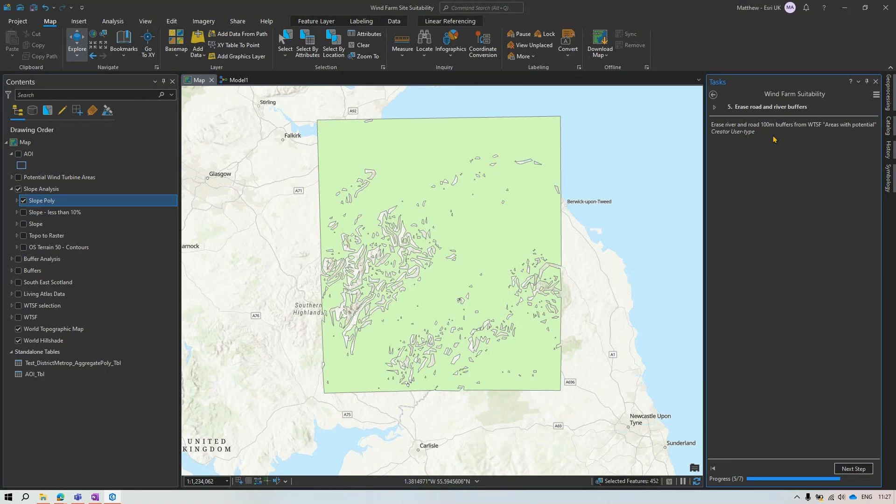
left_click(49, 319)
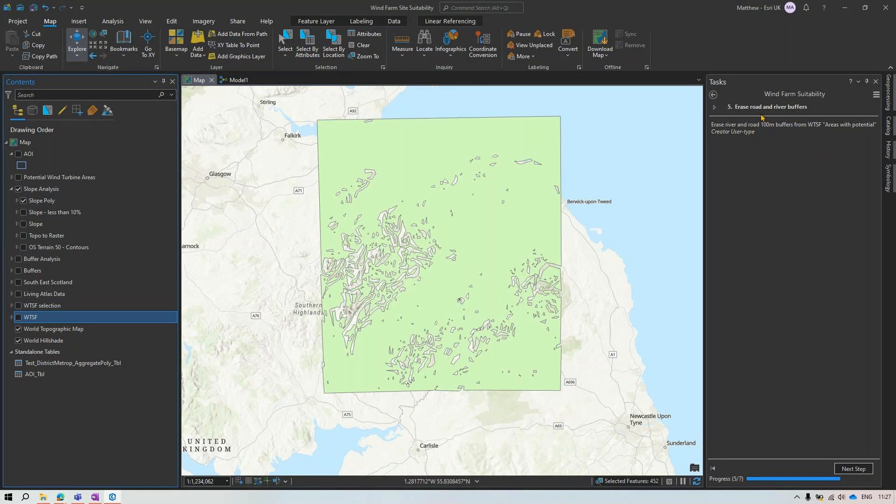
left_click(18, 188)
left_click(12, 259)
left_click(18, 259)
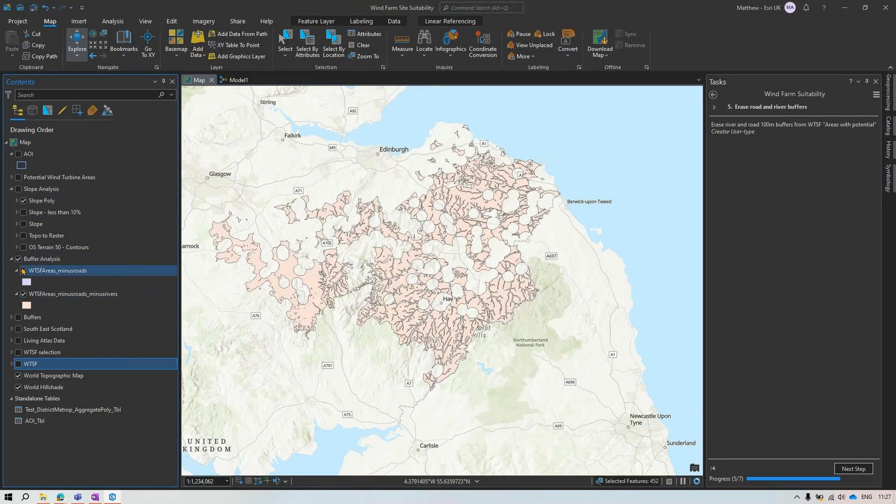
left_click(23, 271)
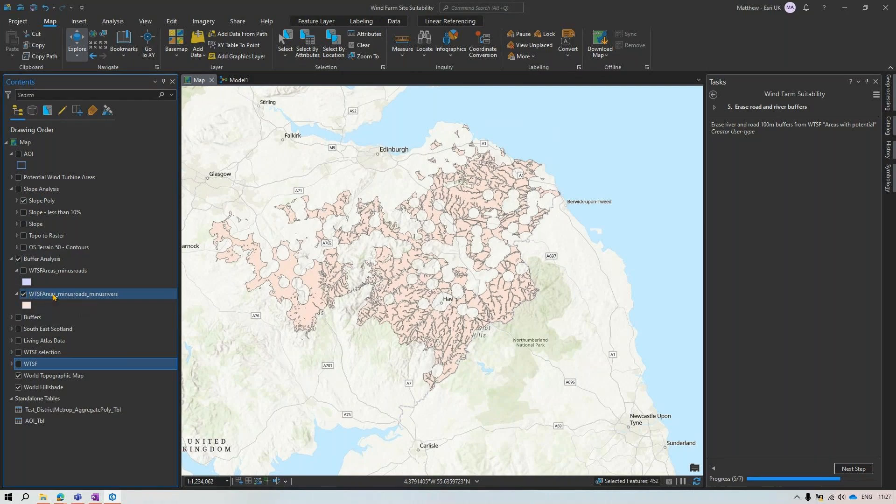
scroll(386, 326, "up", 1)
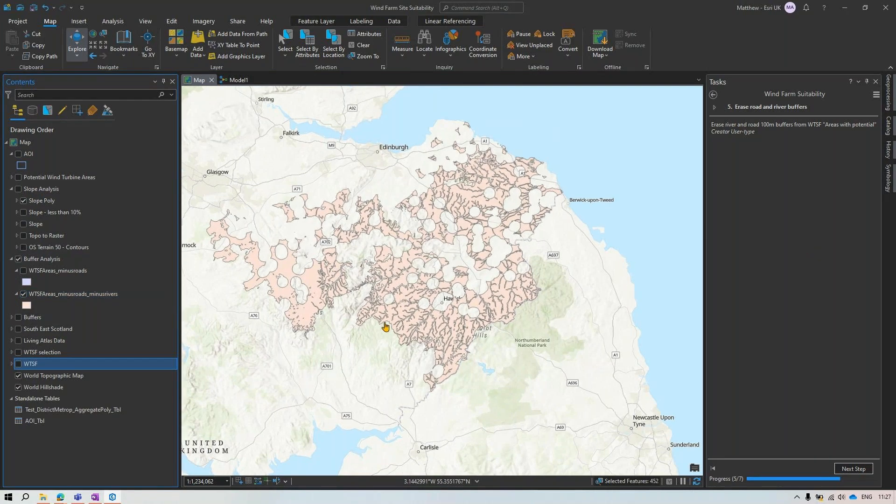
scroll(385, 327, "up", 2)
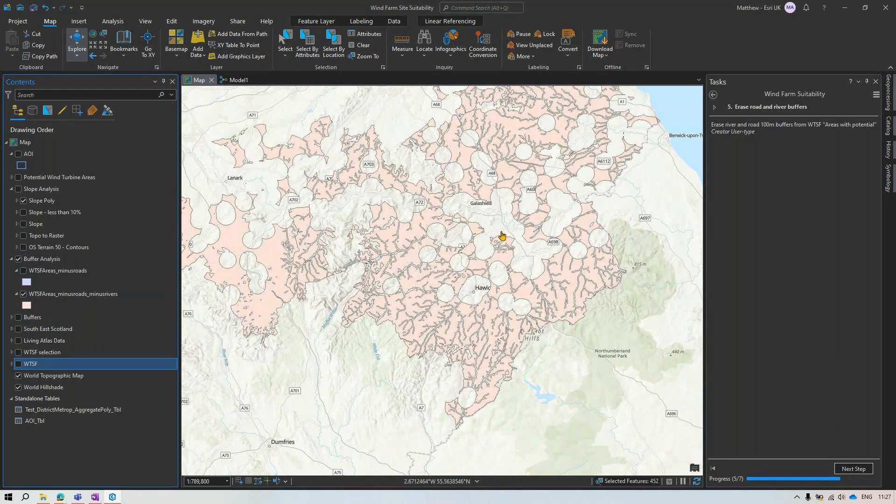
Step: Advance to the Intersect task step, and display Potential Wind Turbine Areas with the Buffer Analysis and Slope Analysis groups hidden
left_click(857, 468)
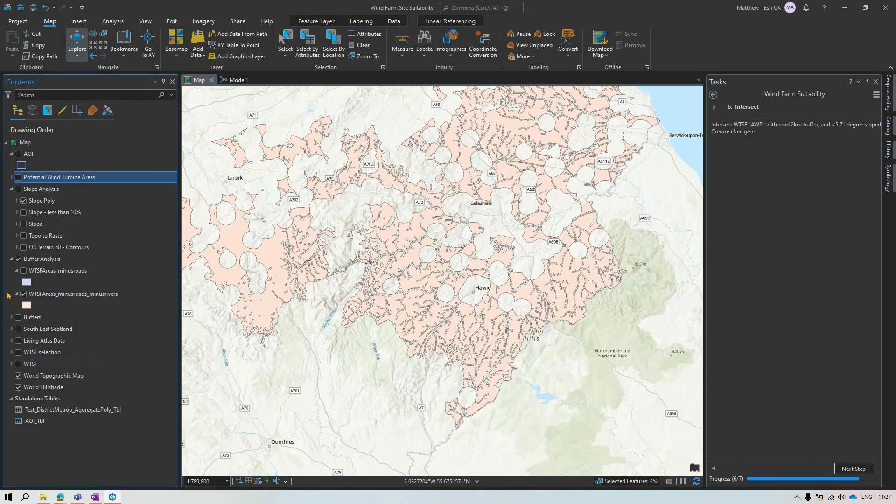
left_click(18, 258)
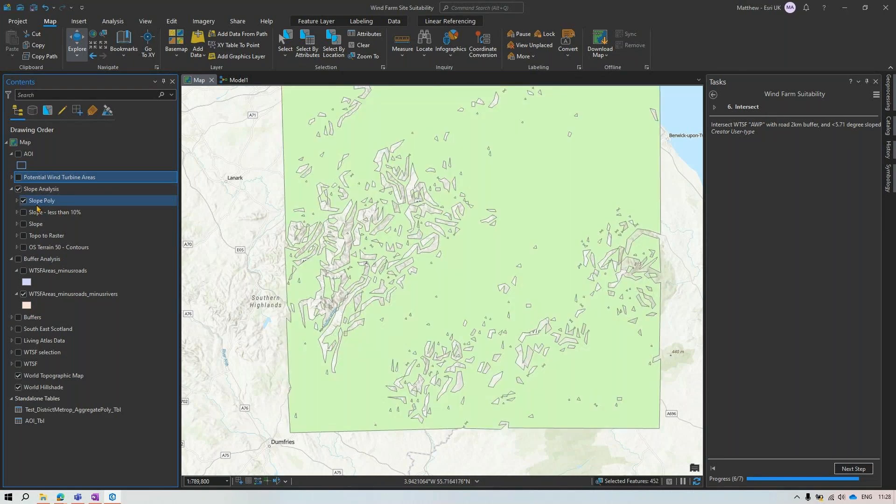
left_click(18, 189)
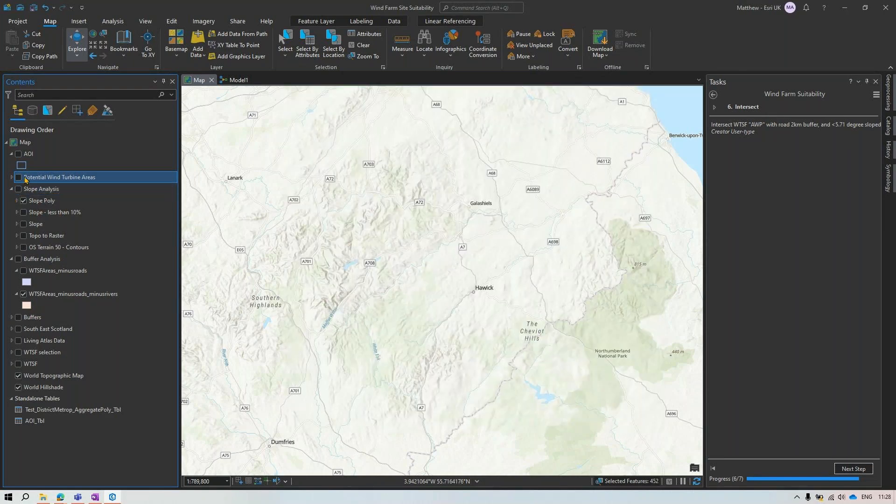
left_click(19, 178)
scroll(501, 198, "down", 2)
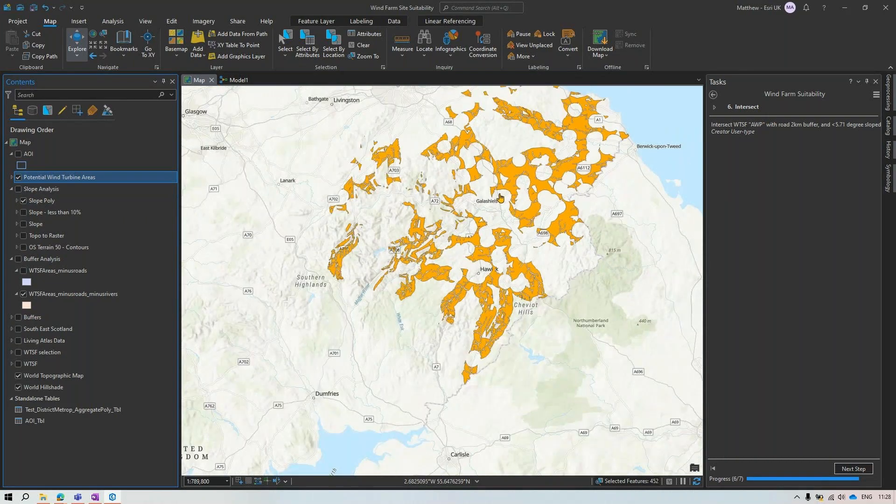
left_click_drag(617, 215, 577, 247)
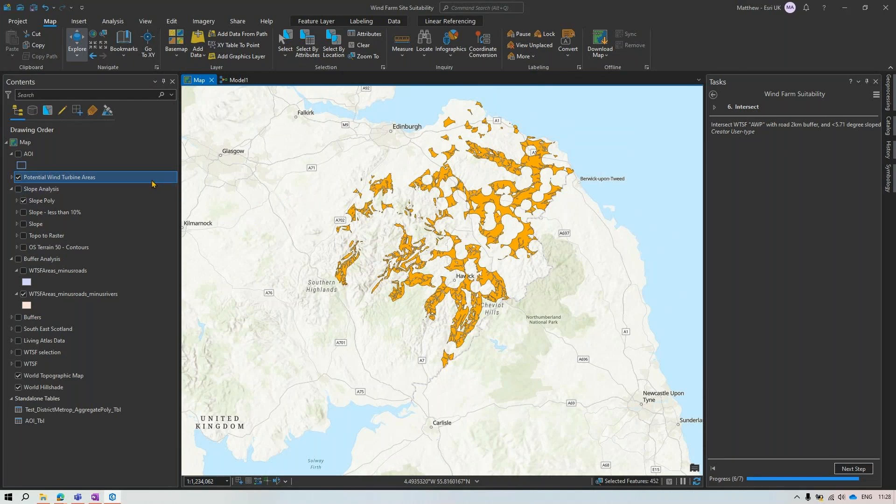
right_click(53, 180)
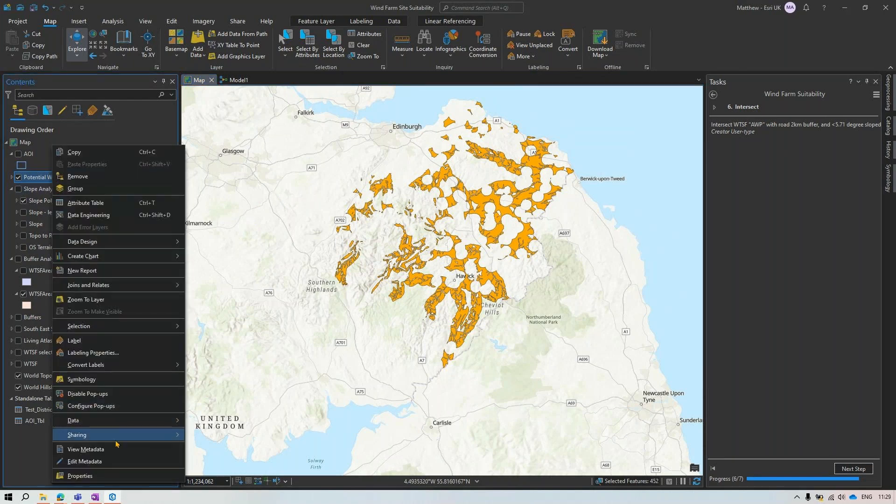
mouse_move(116, 439)
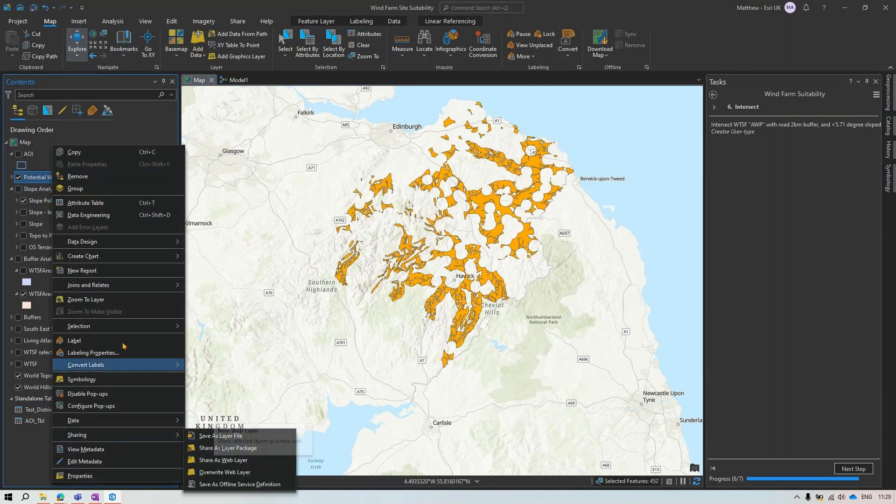
right_click(37, 181)
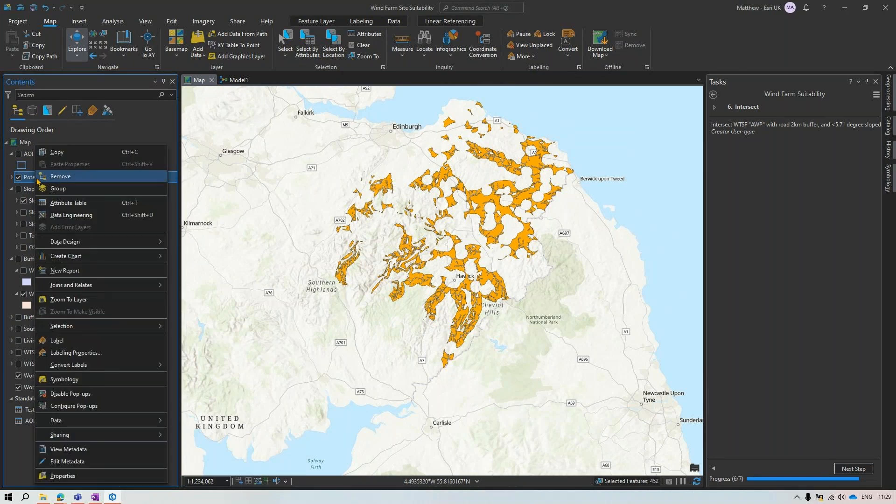
key("Escape")
left_click(53, 177)
key("Escape")
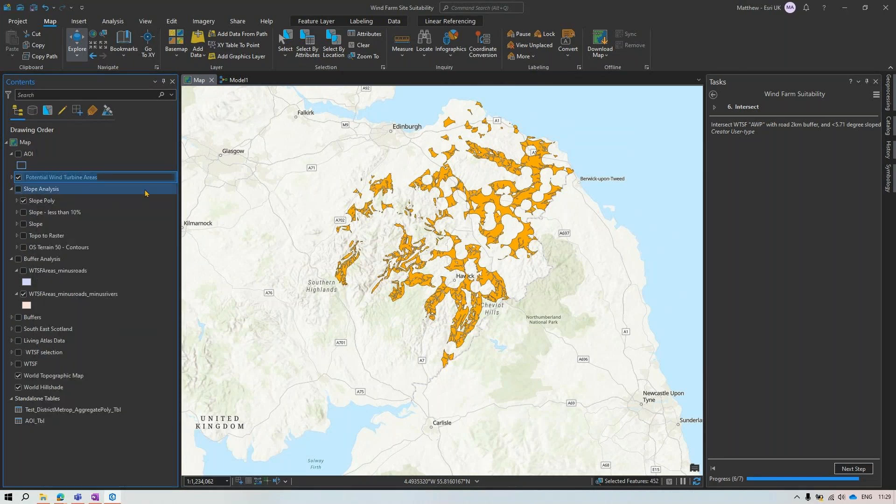
Step: Set up Potential Wind Turbine Areas as a web layer named "South East Scotland Potential Turbine Areas" with the summary "This is a summary."
right_click(48, 180)
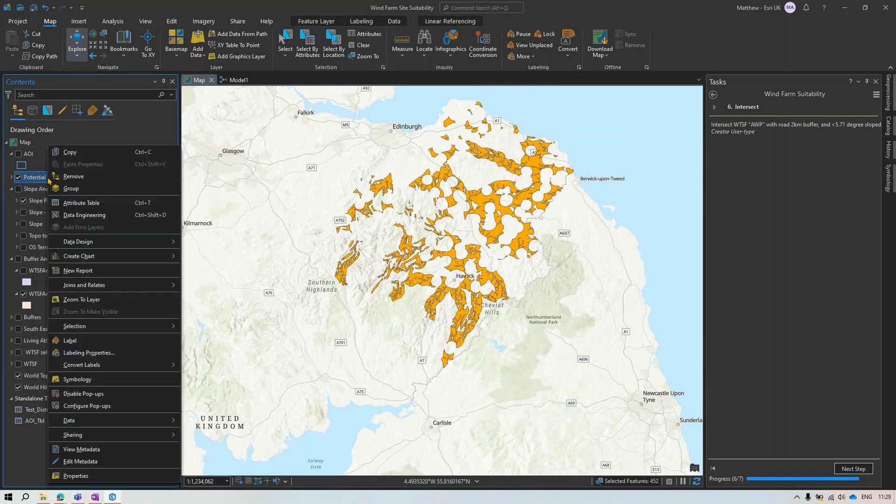
mouse_move(118, 439)
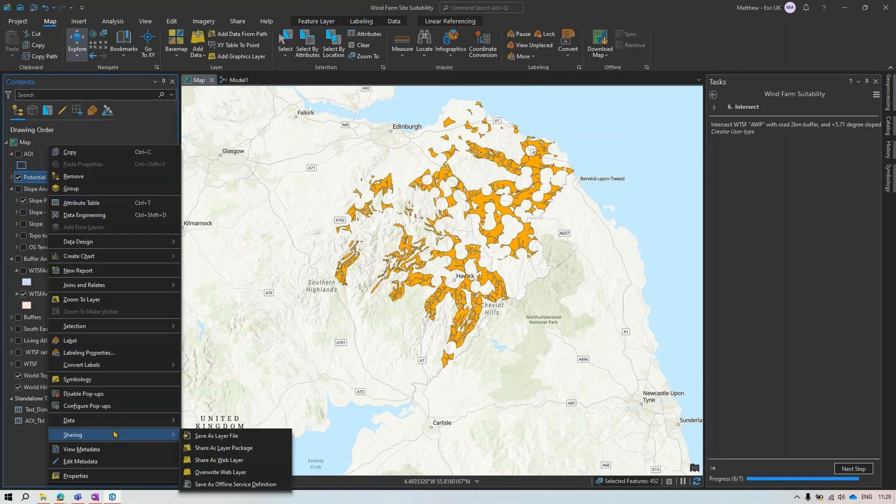
left_click(212, 461)
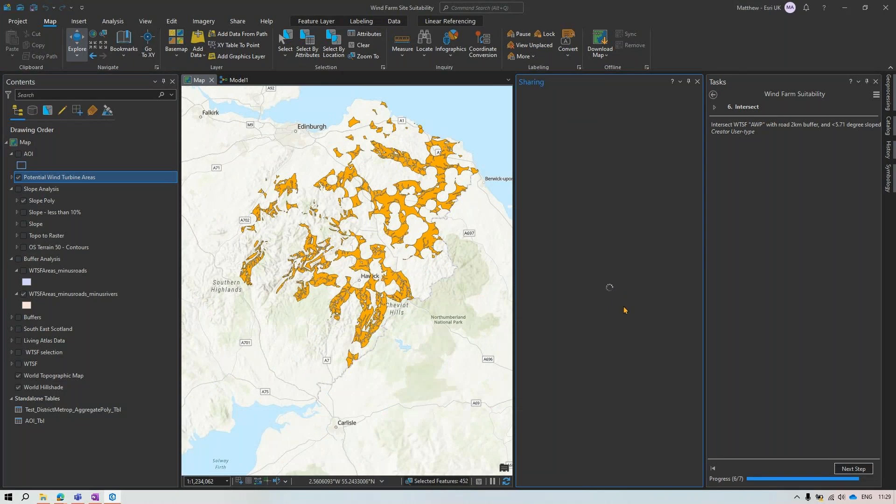
left_click(628, 149)
left_click_drag(622, 150, 532, 146)
type("S")
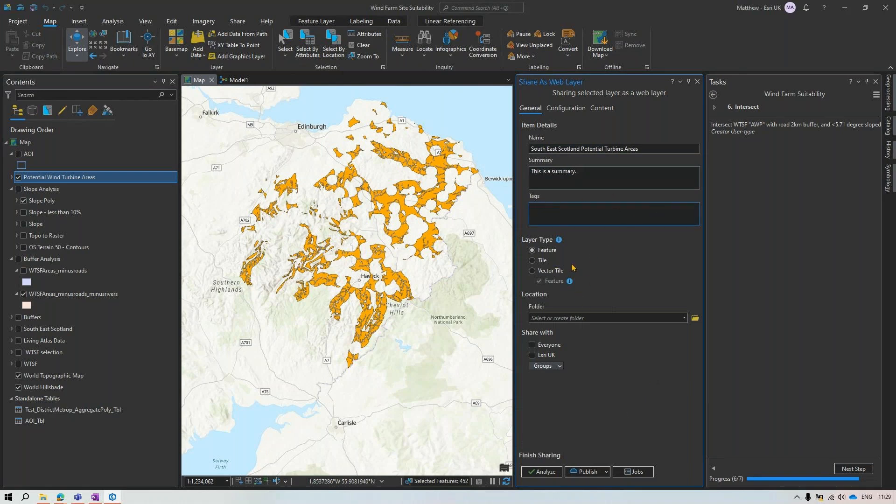
left_click(604, 421)
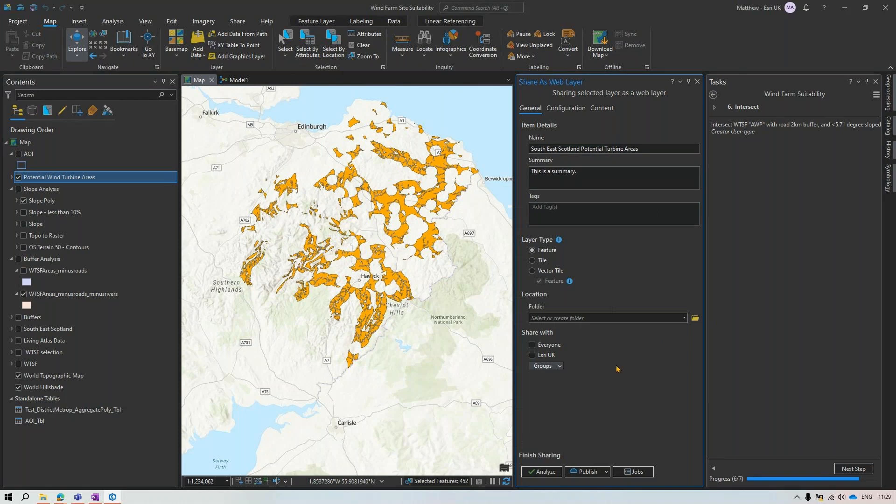
Step: Review the groups the web layer can be shared with, and analyze the layer for publishing problems
left_click(555, 368)
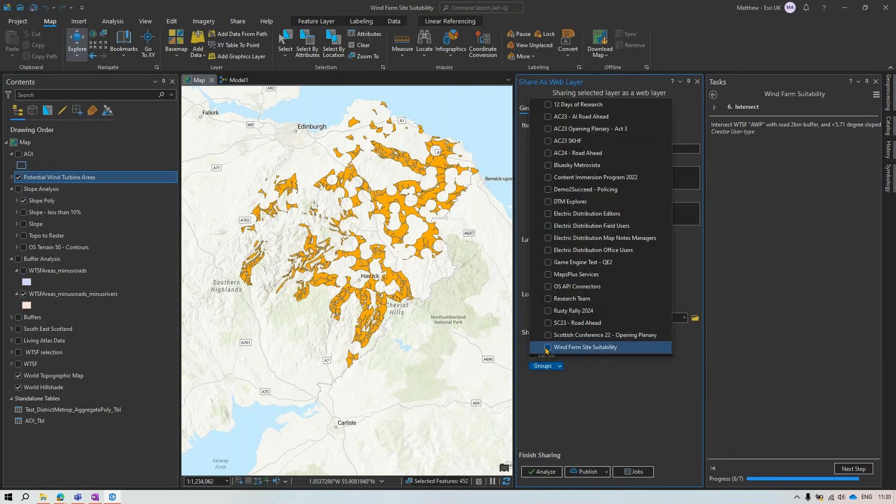
left_click(622, 413)
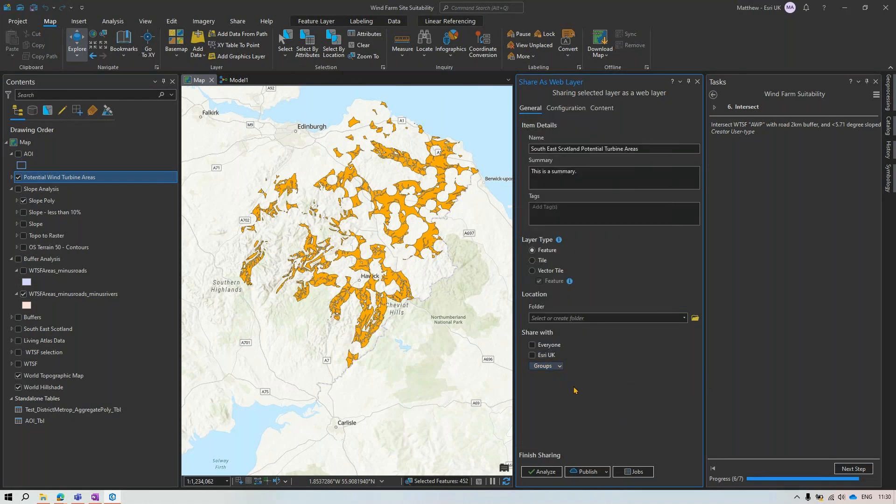
left_click(545, 472)
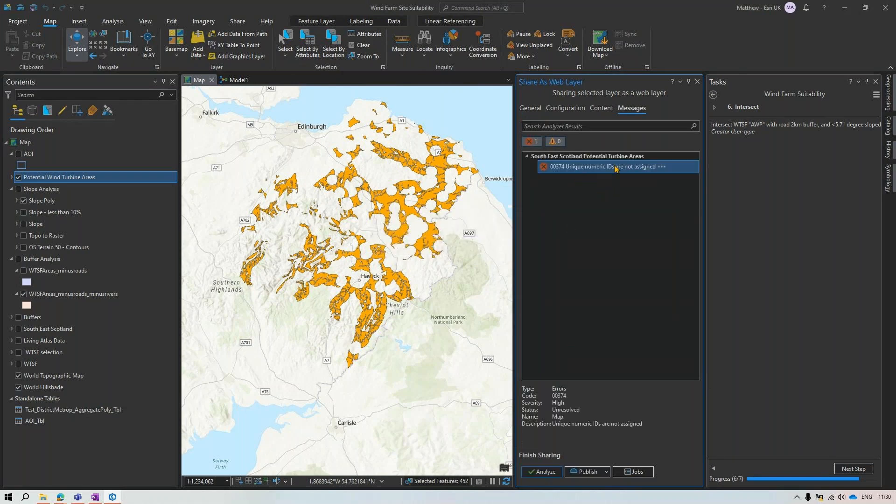
Step: Resolve the unique numeric ID error by auto-assigning IDs sequentially, re-analyze, and publish the South East Scotland Potential Turbine Areas web layer
left_click(661, 167)
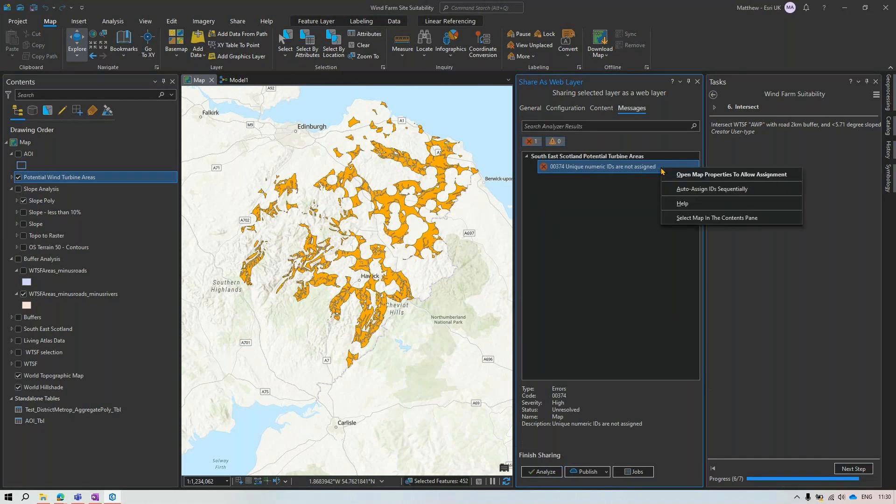
left_click(679, 190)
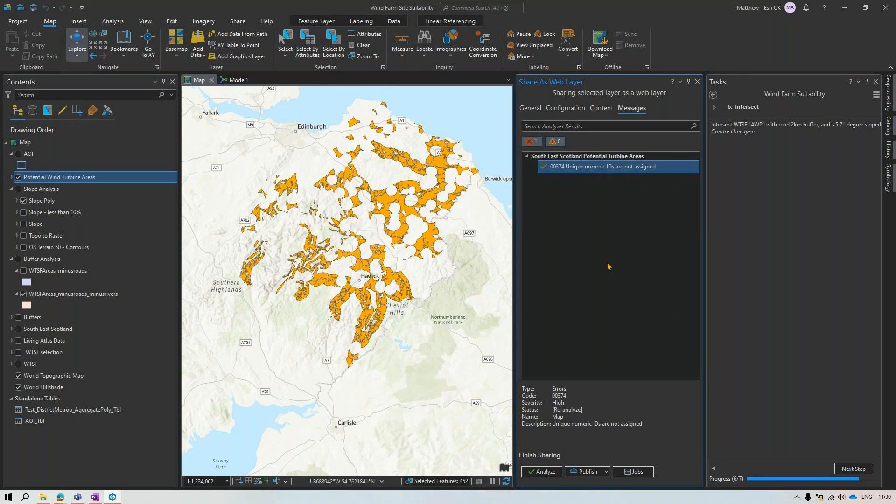
left_click(543, 472)
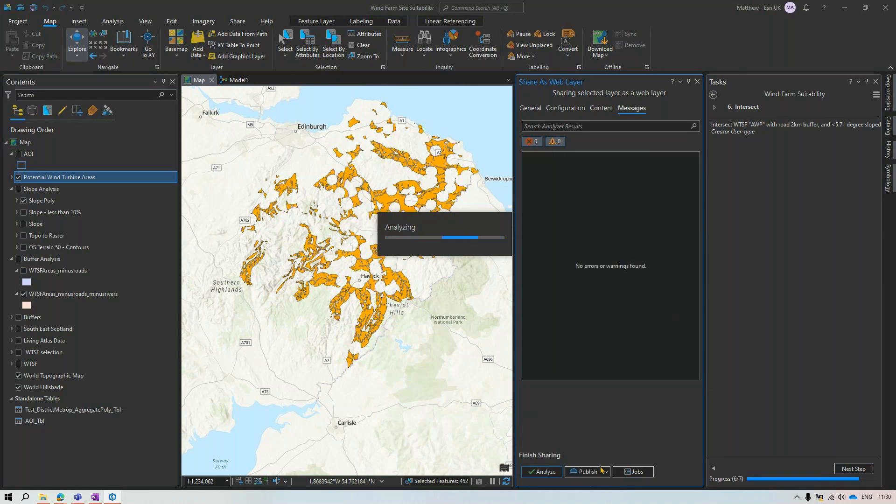
left_click(587, 472)
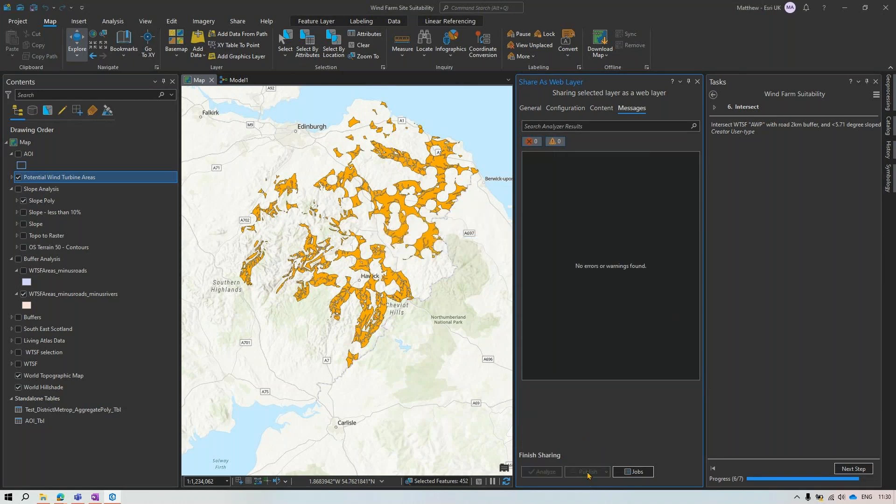
Step: Advance to the Share to ArcGIS Online task step, clearing the web layer sharing and Tasks panes away from the map
left_click(689, 86)
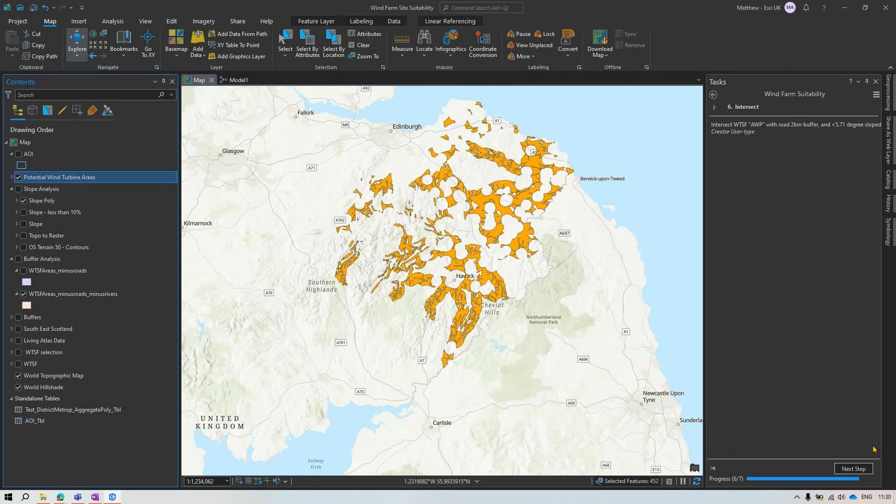
left_click(844, 469)
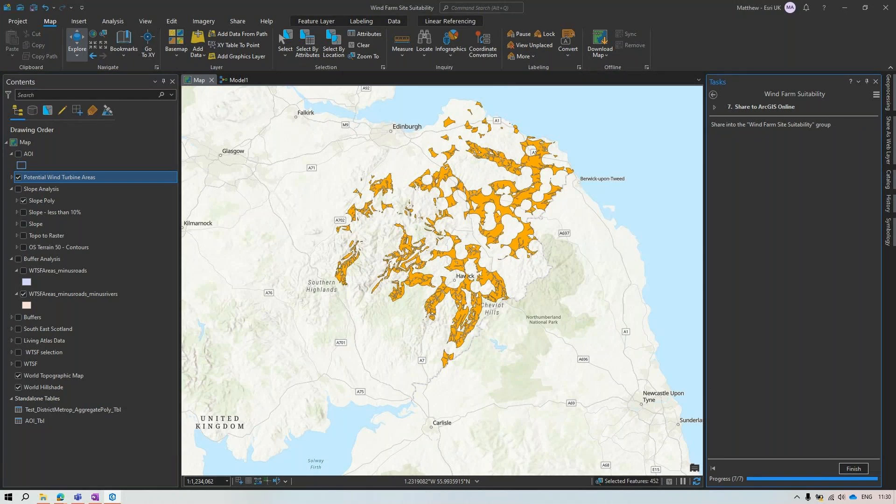
left_click(875, 81)
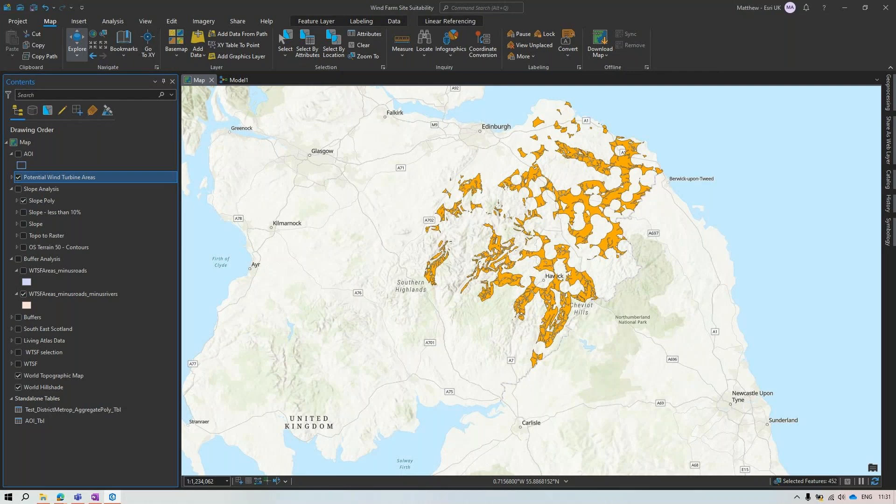
Step: Show Model1 and examine the parameters of its Topo to Raster tool
left_click(239, 80)
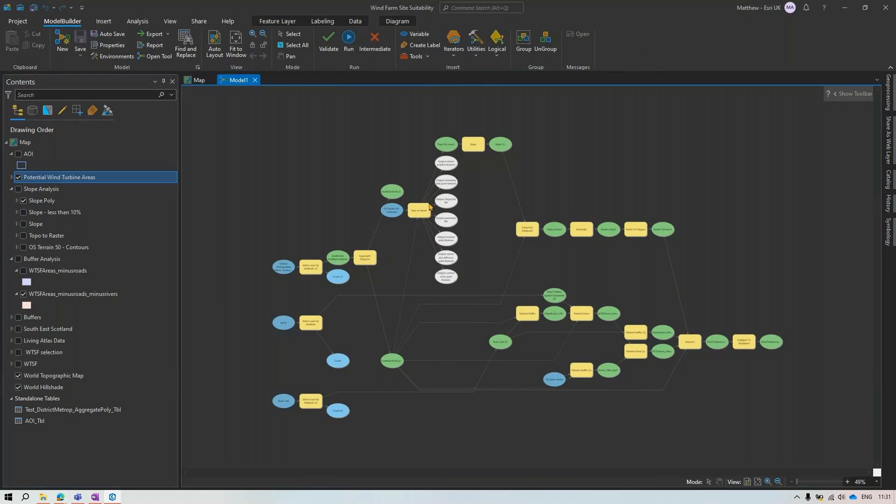
scroll(425, 204, "up", 3)
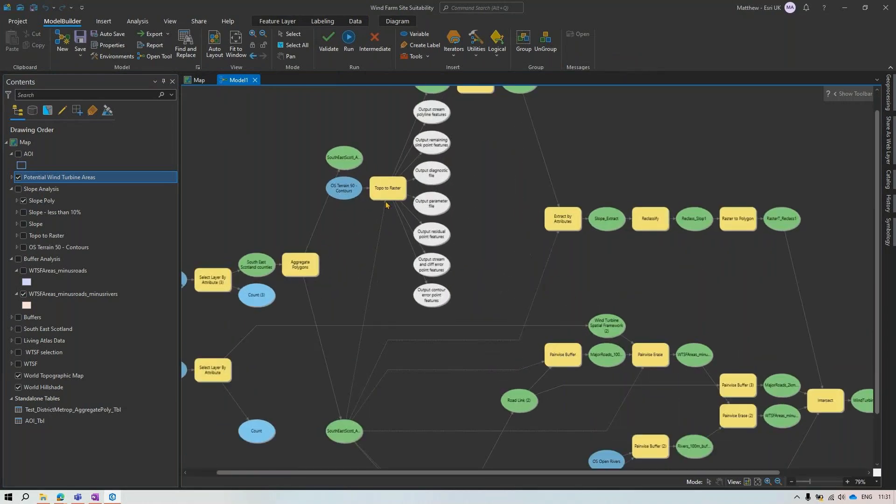
scroll(386, 204, "up", 2)
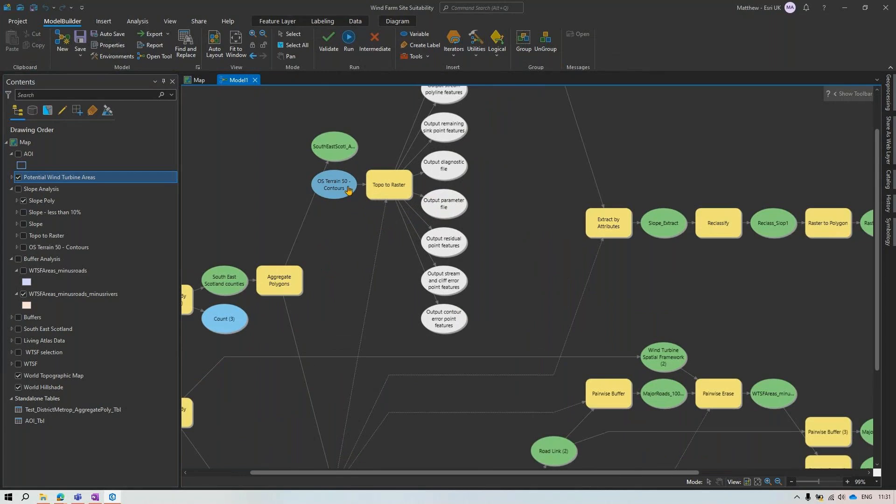
double_click(389, 186)
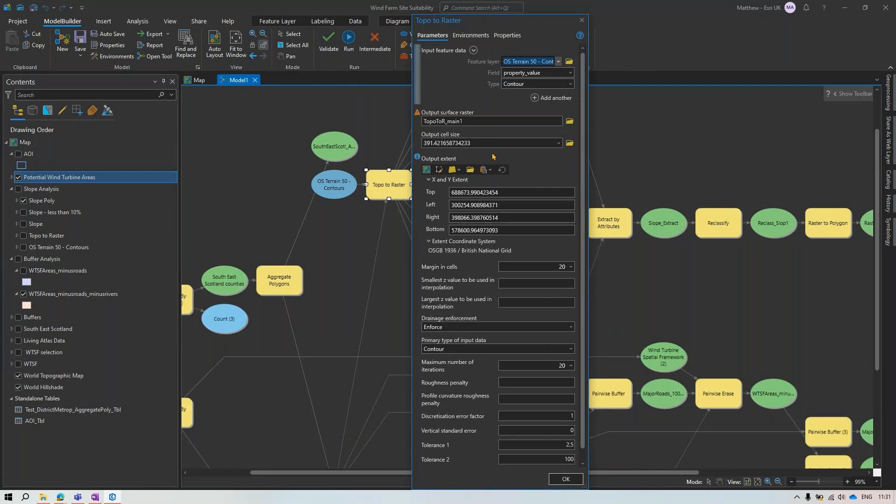
scroll(534, 145, "down", 1)
scroll(524, 177, "up", 1)
left_click(581, 20)
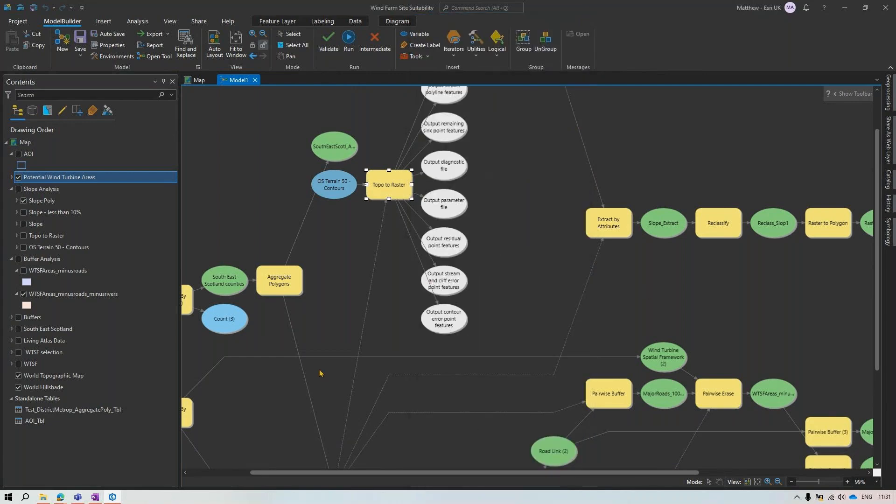
Step: Examine the selection expression of the Select Layer By Attribute (3) tool in Model1 and the surrounding model workflow
left_click(348, 370)
left_click(288, 56)
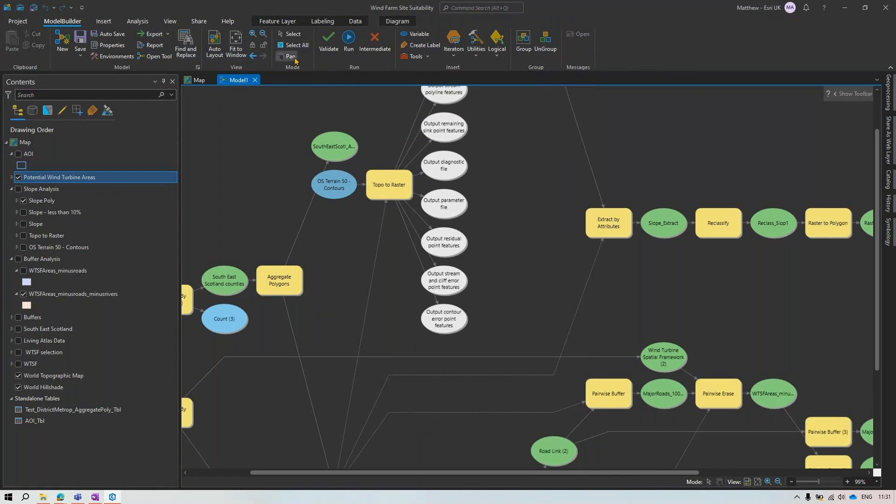
left_click_drag(413, 301, 506, 254)
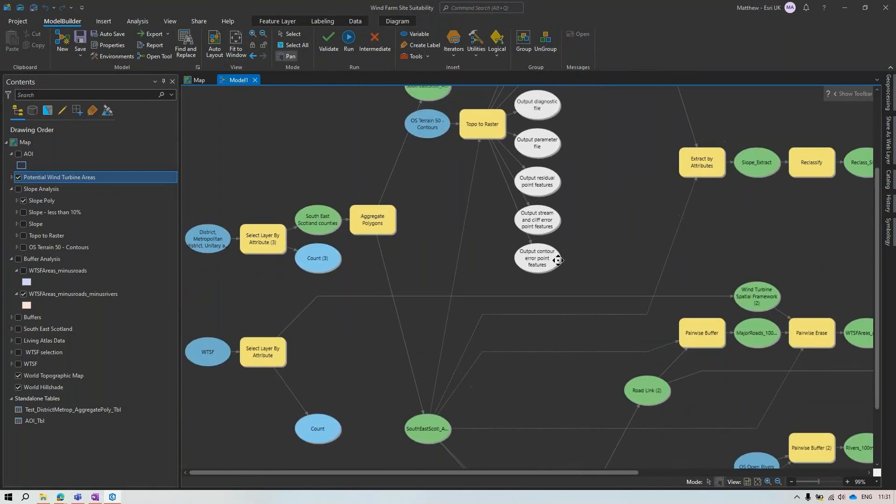
double_click(256, 242)
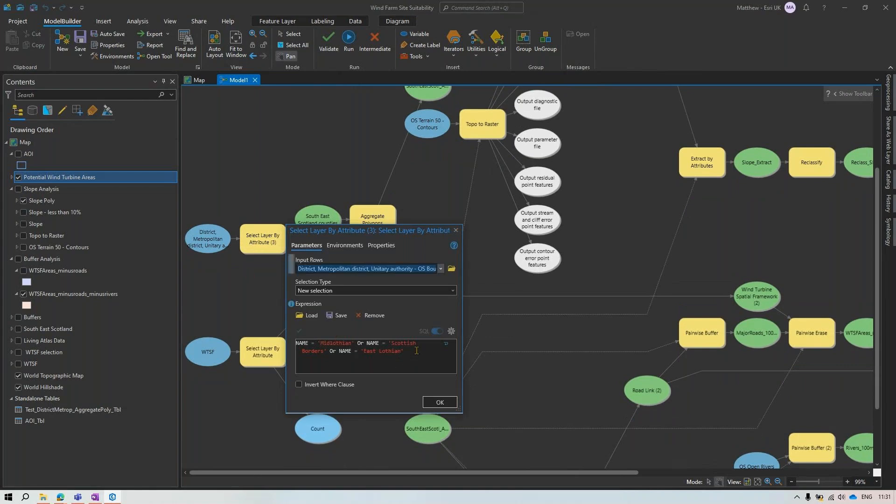
left_click_drag(417, 350, 294, 339)
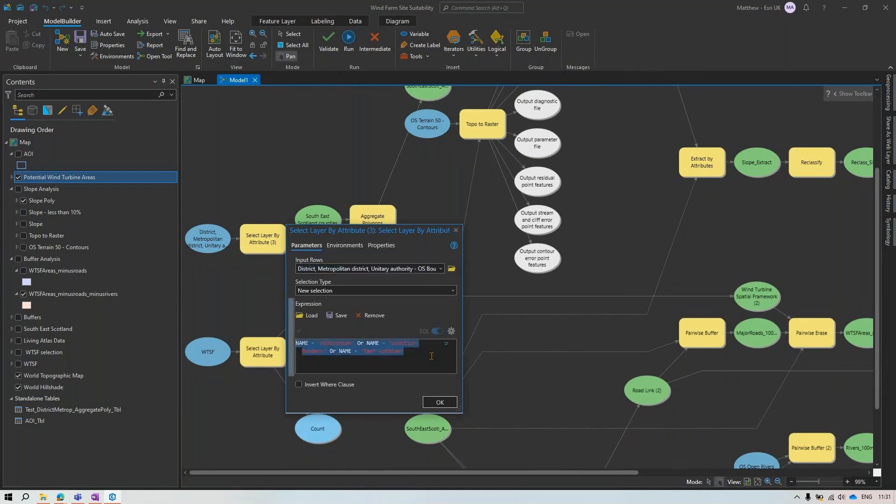
left_click(455, 230)
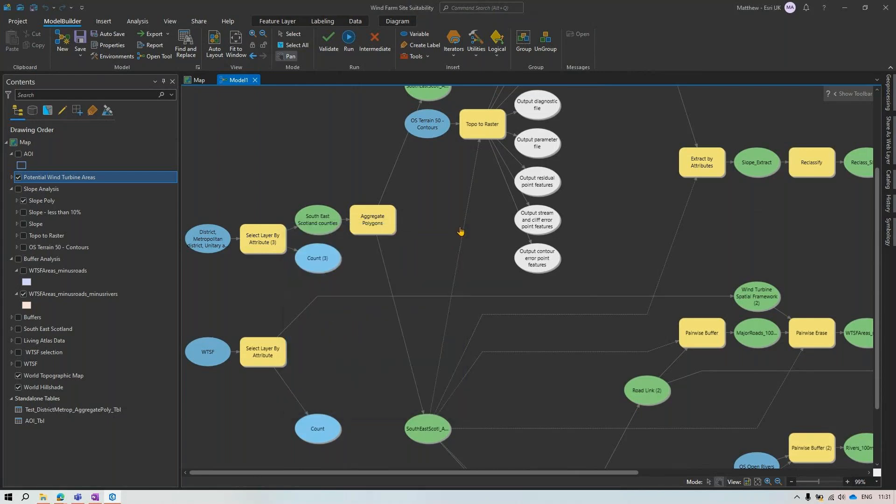
mouse_move(371, 226)
scroll(596, 248, "up", 1)
scroll(565, 273, "down", 2)
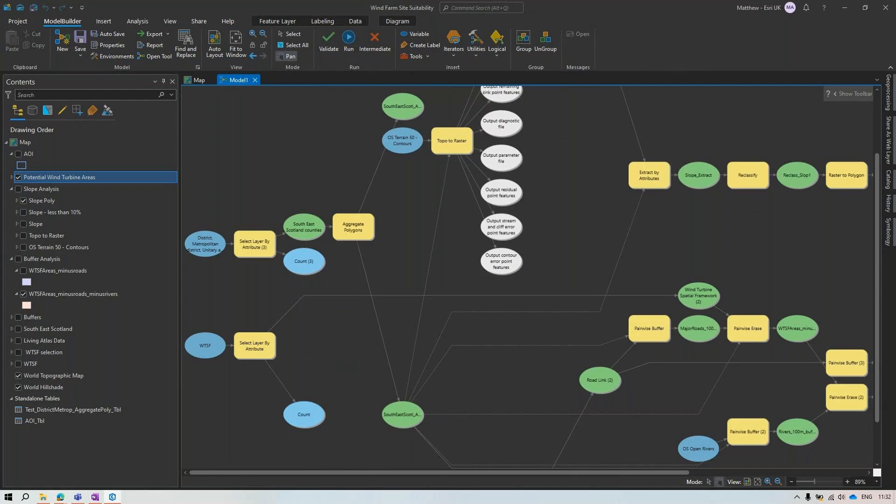
Step: Show the geoprocessing history and keep it docked beside the model
left_click(888, 204)
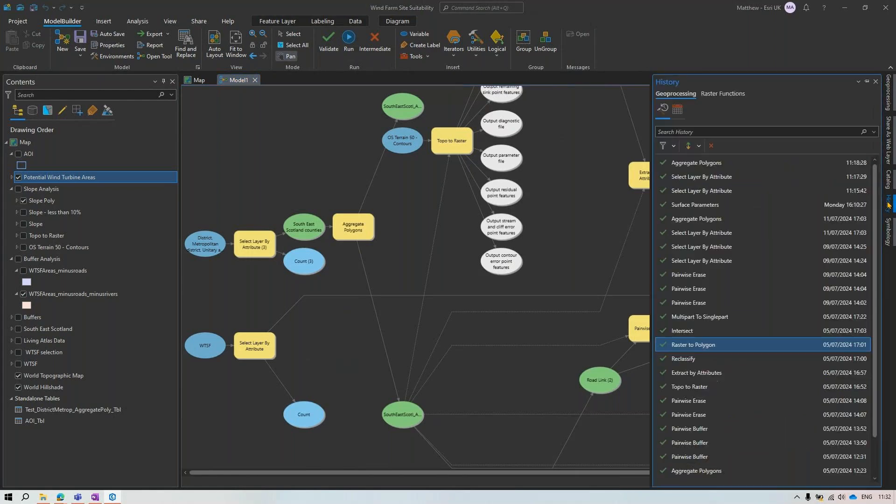
left_click(867, 83)
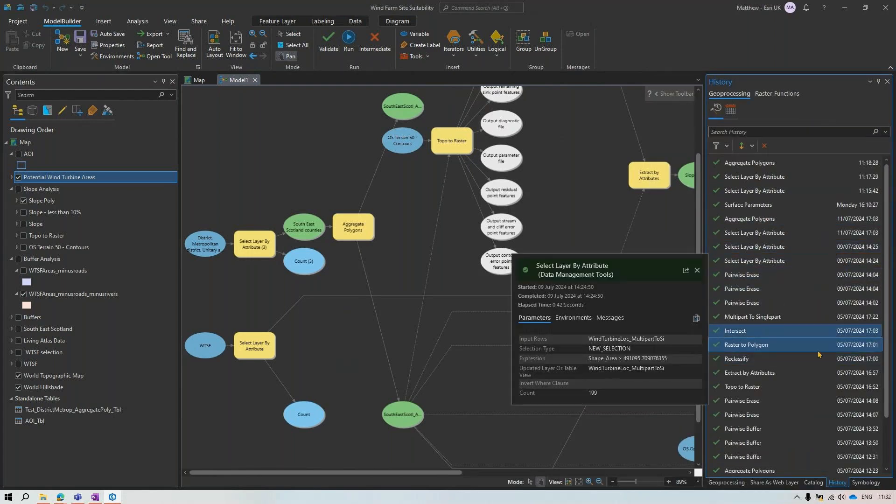
mouse_move(792, 171)
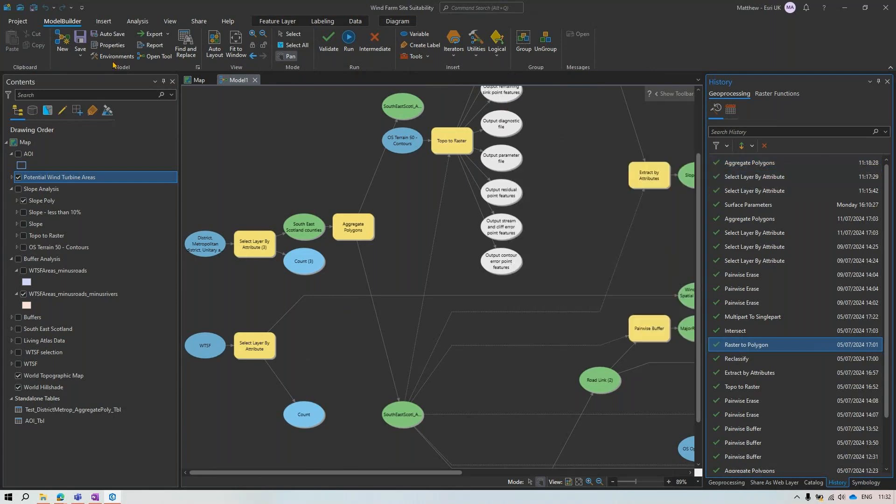
Step: Create a new model containing the 11:17:29 Select Layer By Attribute run from the geoprocessing history, and review the tool's parameters
left_click(64, 42)
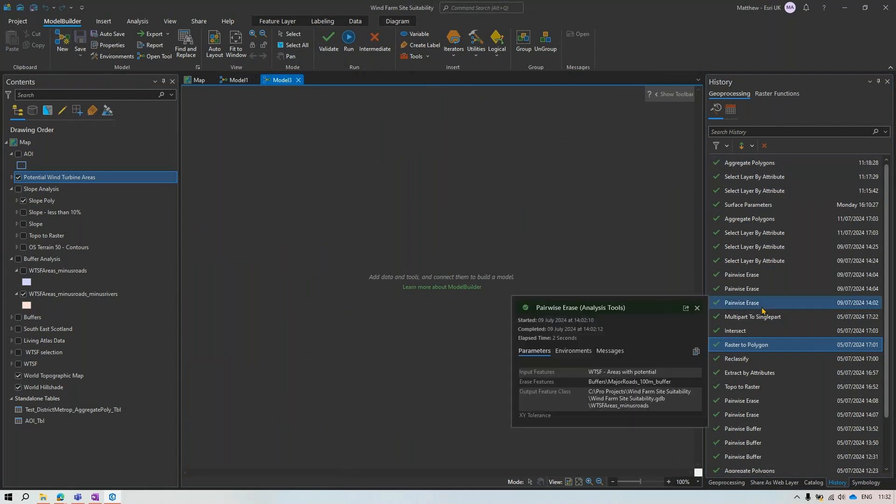
left_click(775, 179)
left_click_drag(640, 179, 348, 194)
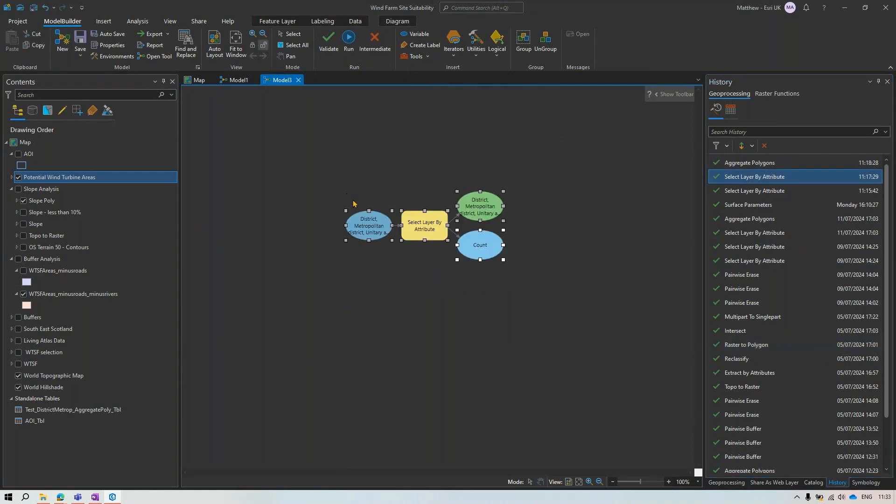
double_click(425, 231)
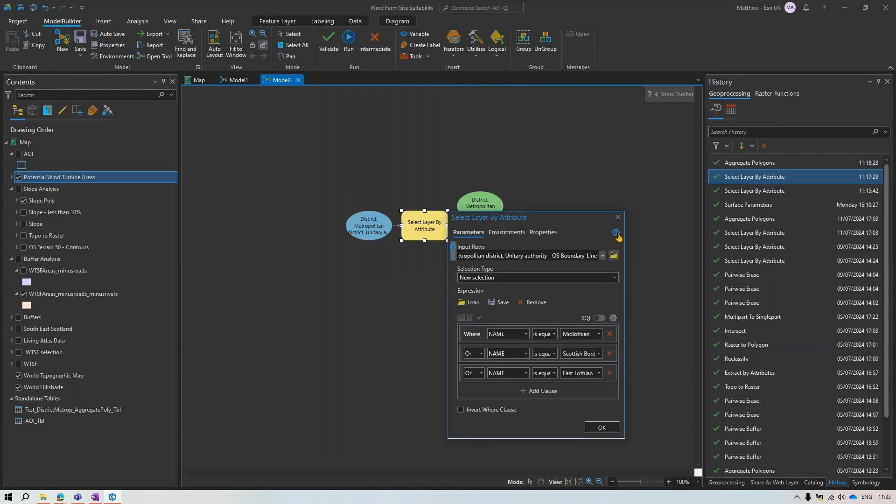
left_click(619, 217)
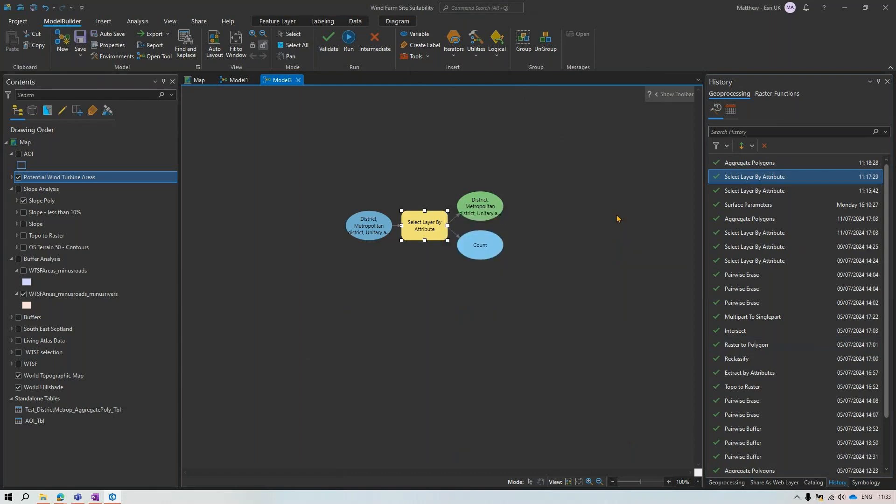
Step: Add the 11:18:28 Aggregate Polygons run from the history to the model, and connect the Select Layer By Attribute output as its Input Features
left_click(770, 169)
left_click_drag(770, 170, 647, 160)
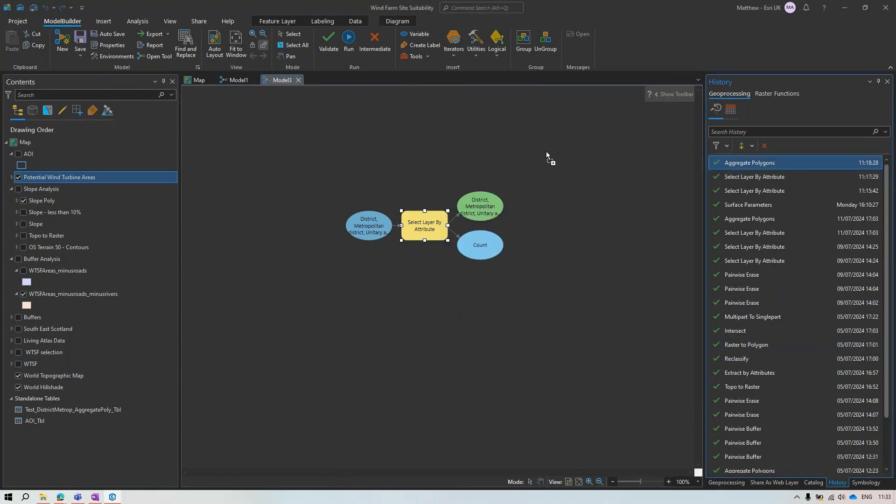
left_click_drag(553, 151, 537, 147)
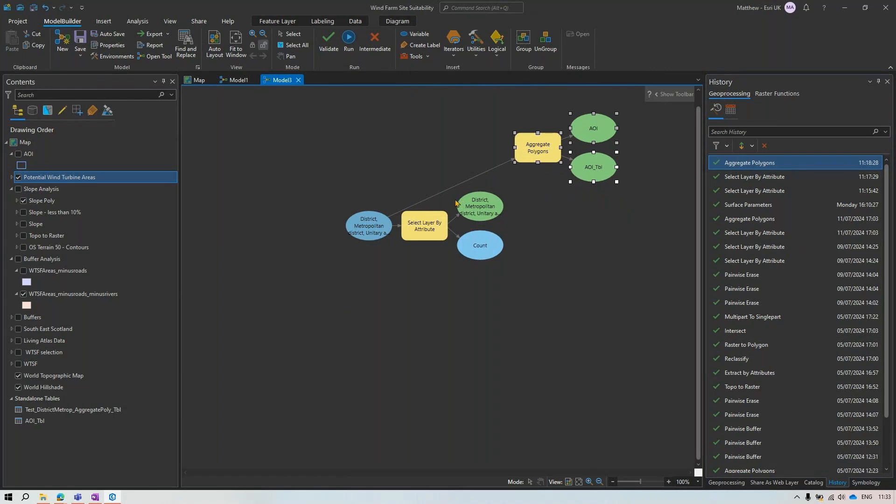
mouse_move(541, 154)
left_click_drag(495, 202, 524, 160)
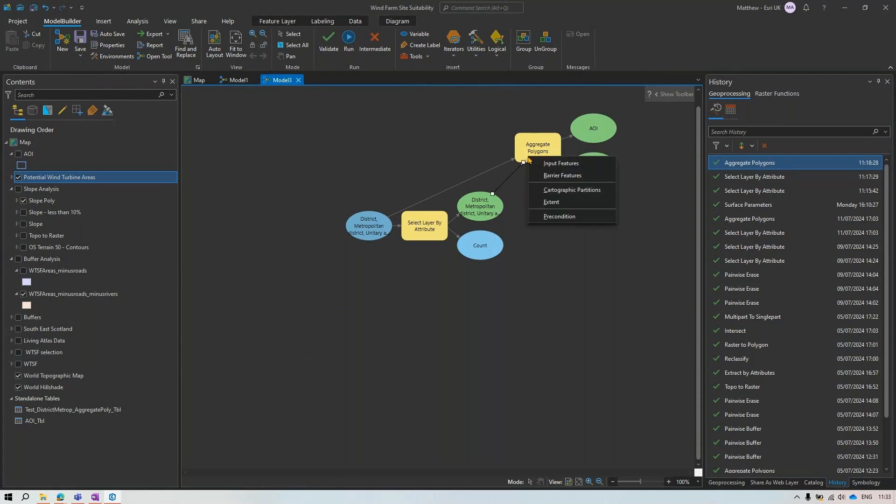
left_click(553, 164)
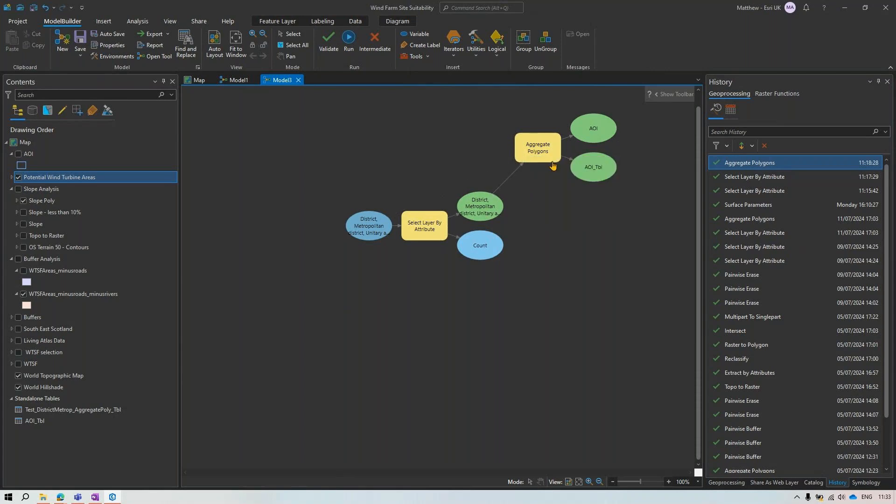
Step: Set the Aggregate Polygons output feature class to AOI_MB, and validate and run the model
left_click(602, 130)
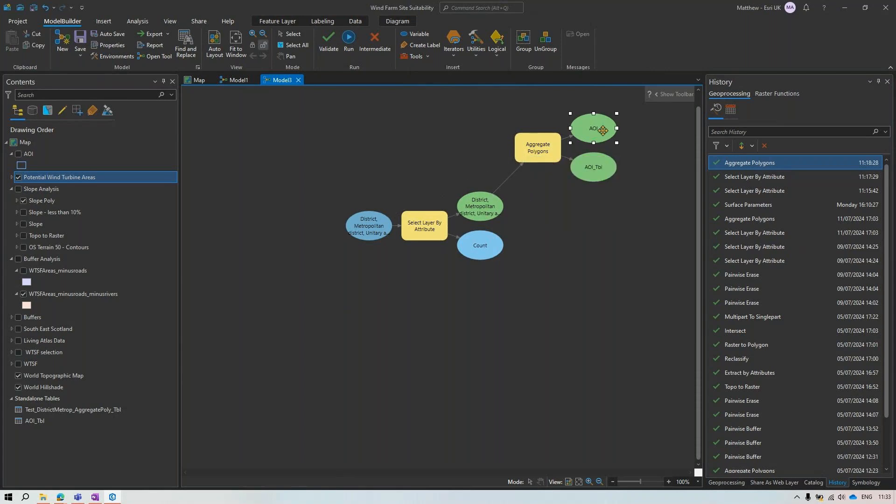
double_click(548, 147)
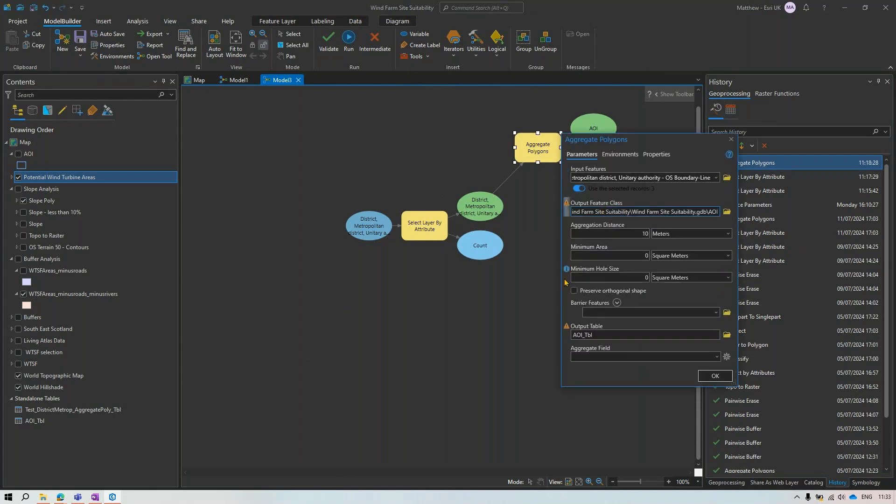
type("_MB")
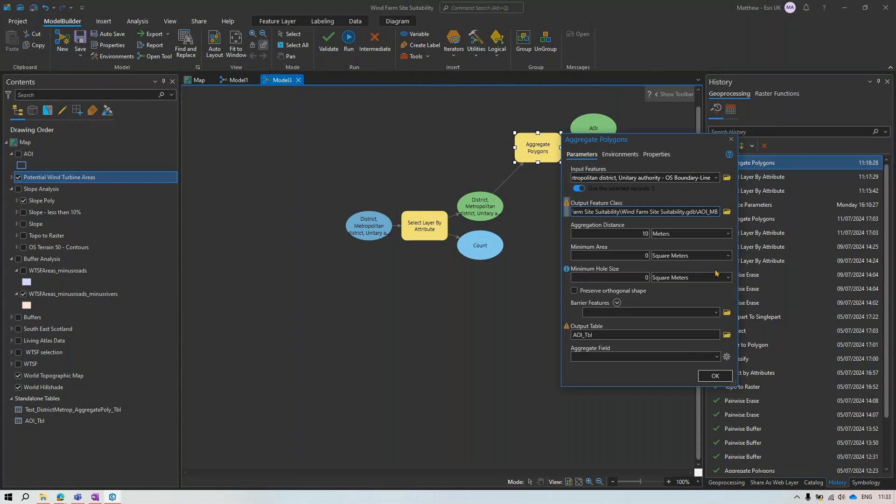
left_click(714, 375)
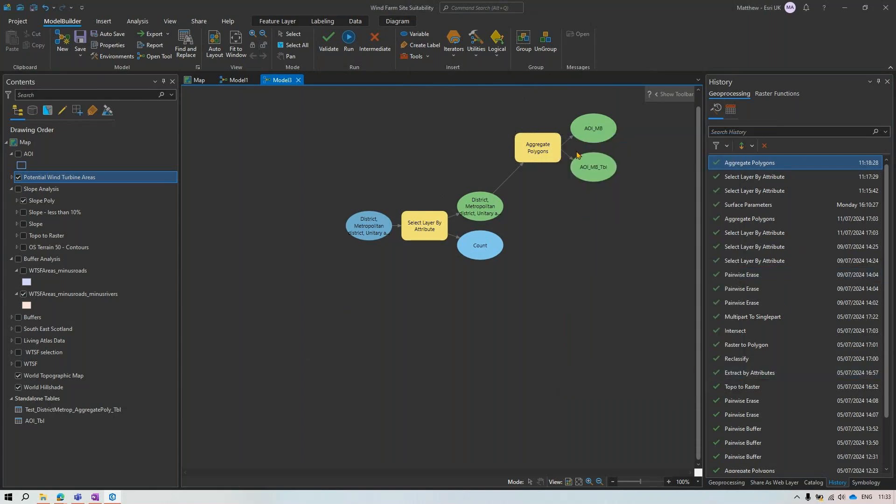
left_click(330, 48)
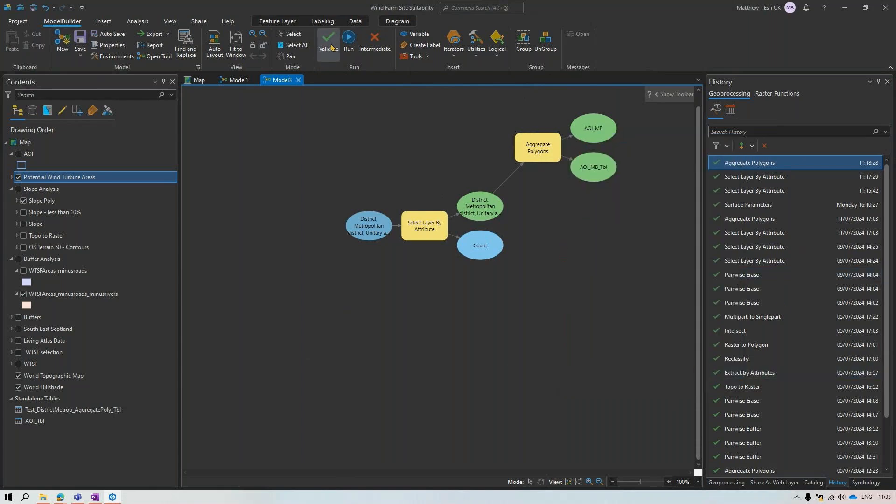
left_click(350, 45)
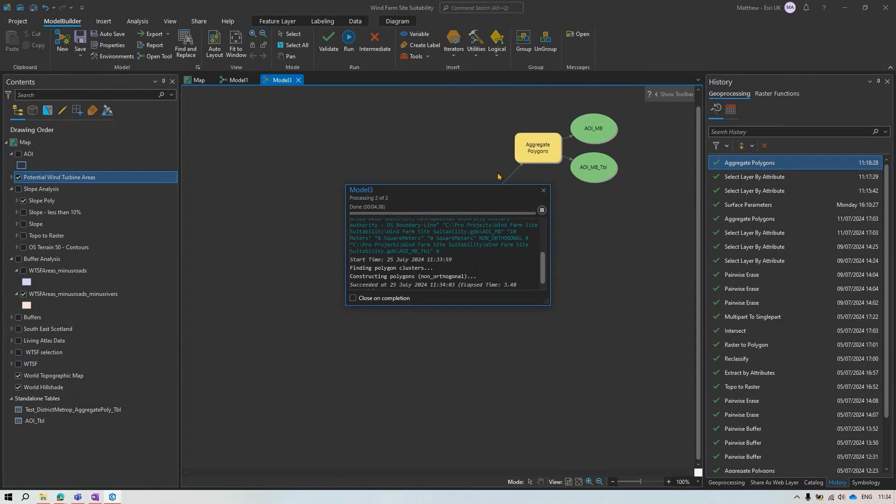
Step: Dismiss the model run report, list the contents of Wind Farm Site Suitability.gdb in the Catalog, and refresh the project databases
left_click(543, 190)
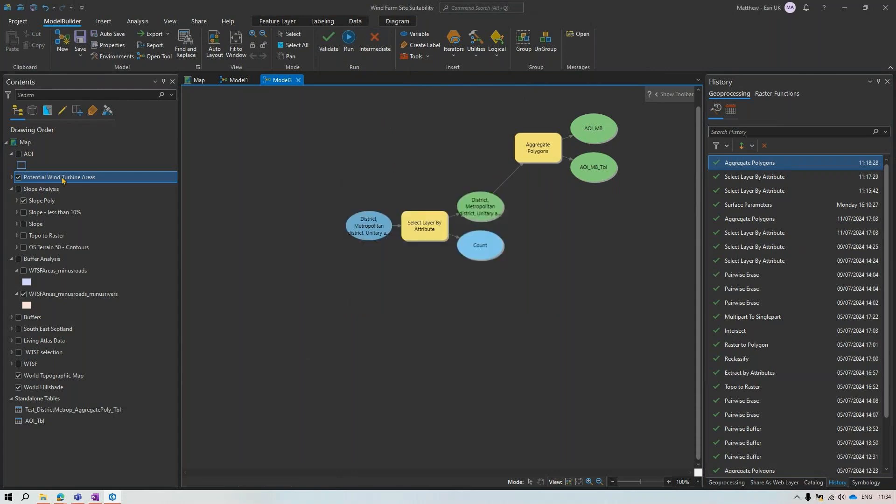
left_click(813, 483)
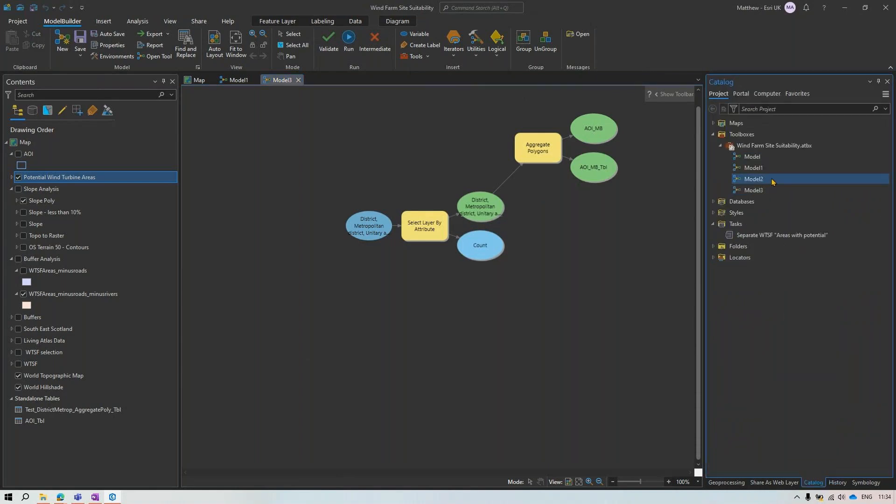
left_click(713, 202)
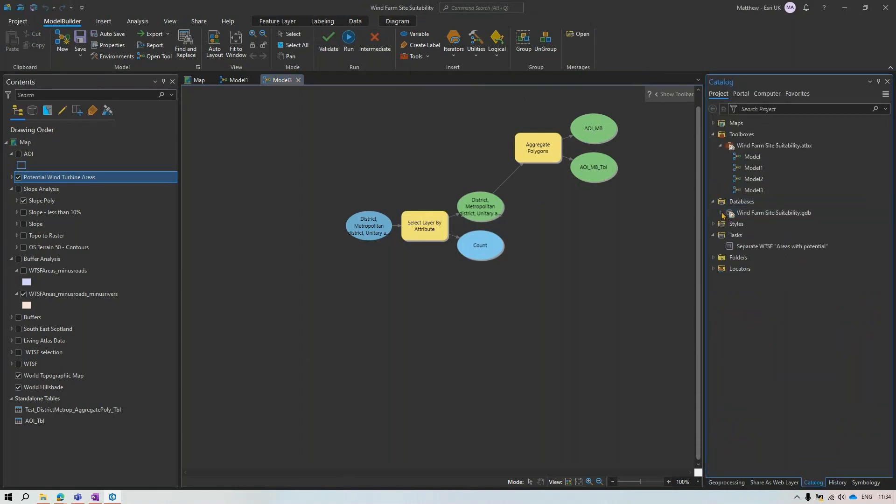
left_click(720, 214)
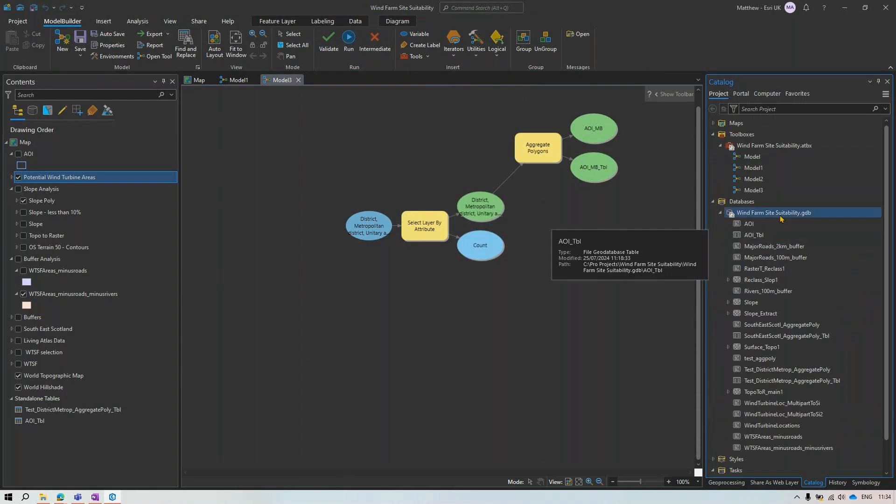
right_click(751, 203)
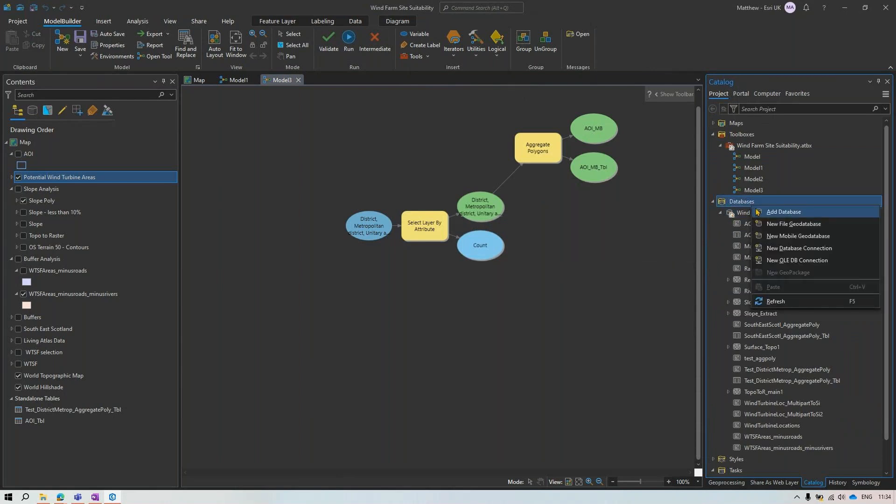
left_click(776, 301)
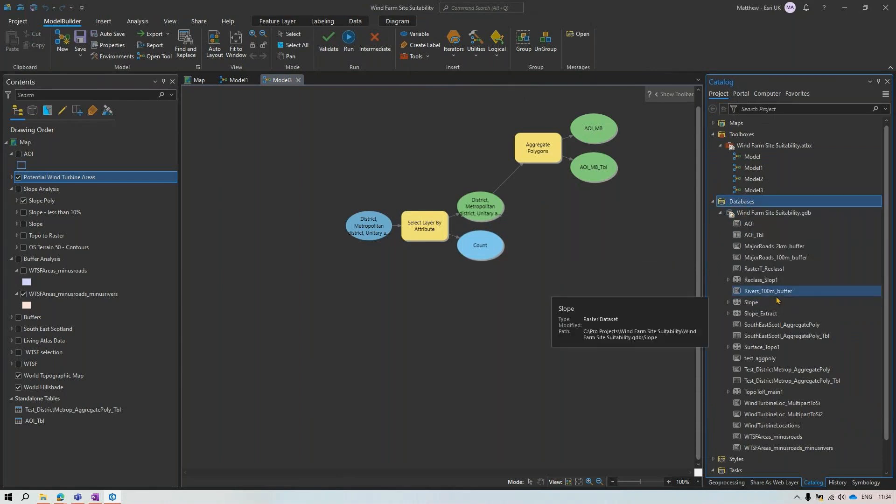
Step: Check the AOI_MB output variable and the Aggregate Polygons parameters in the model, and close both dialogs
double_click(592, 128)
double_click(539, 153)
left_click(608, 199)
left_click(613, 212)
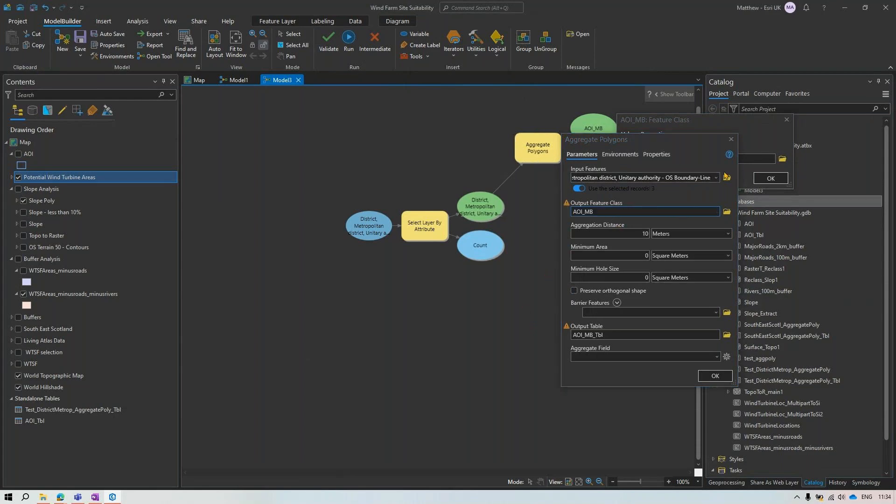
left_click(730, 139)
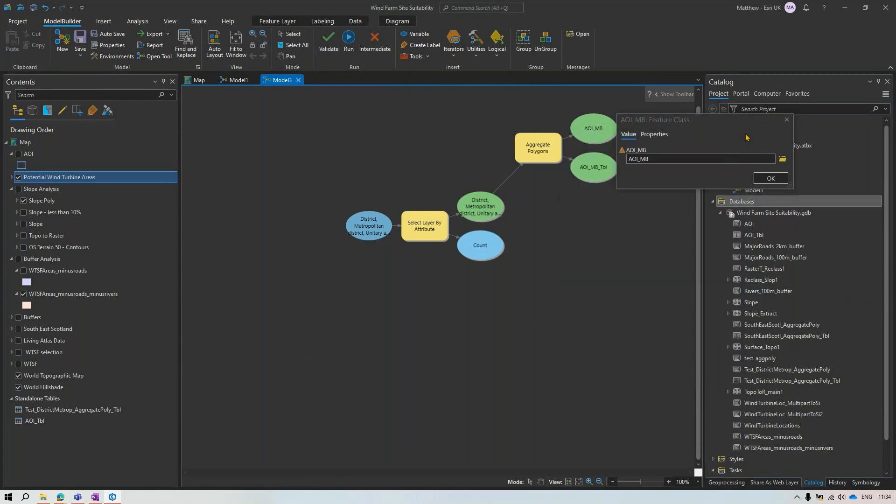
left_click(787, 120)
Step: Look through the Wind Farm Site Suitability.gdb contents once more, collapse the databases, and bring up the Model1 diagram
scroll(760, 240, "down", 1)
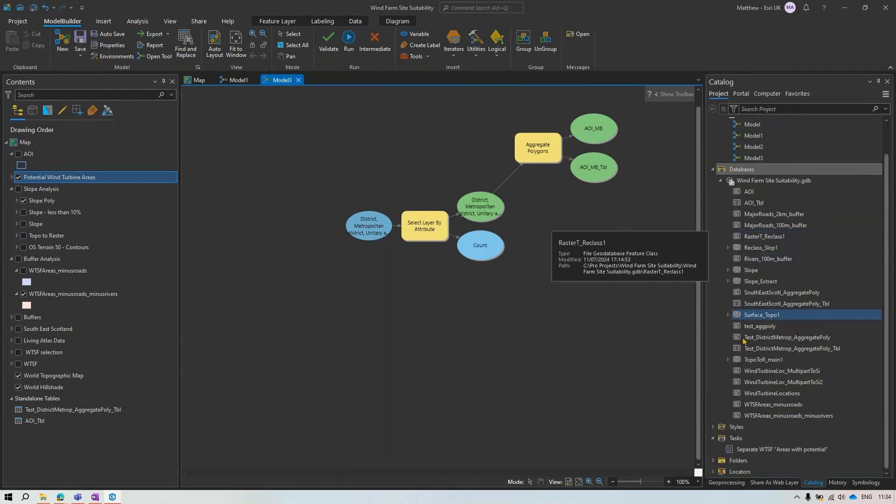
right_click(746, 170)
left_click(751, 176)
left_click(765, 181)
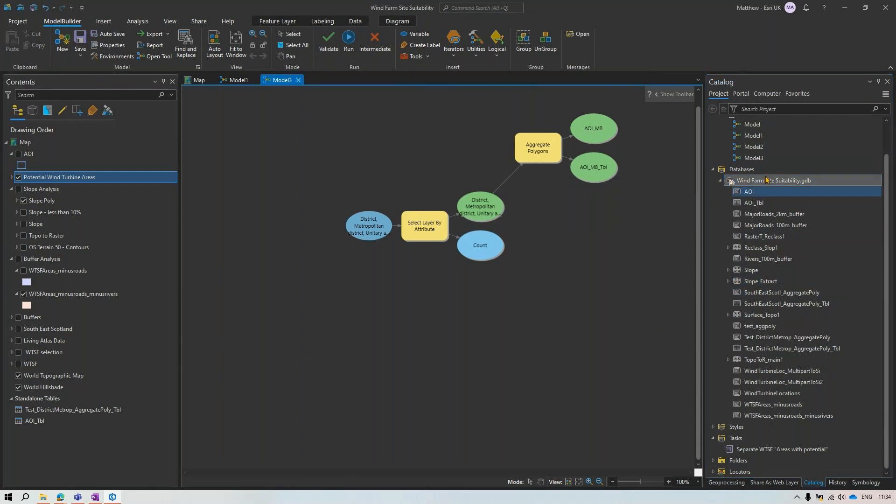
left_click(714, 170)
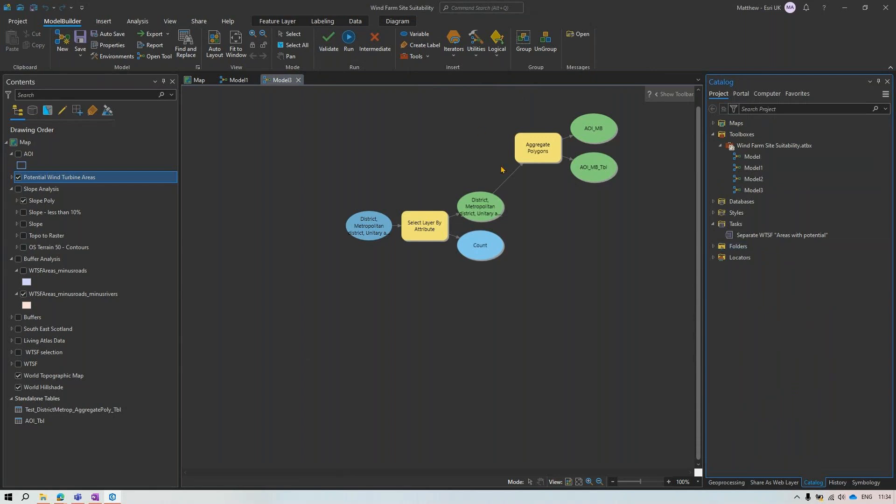
left_click(239, 80)
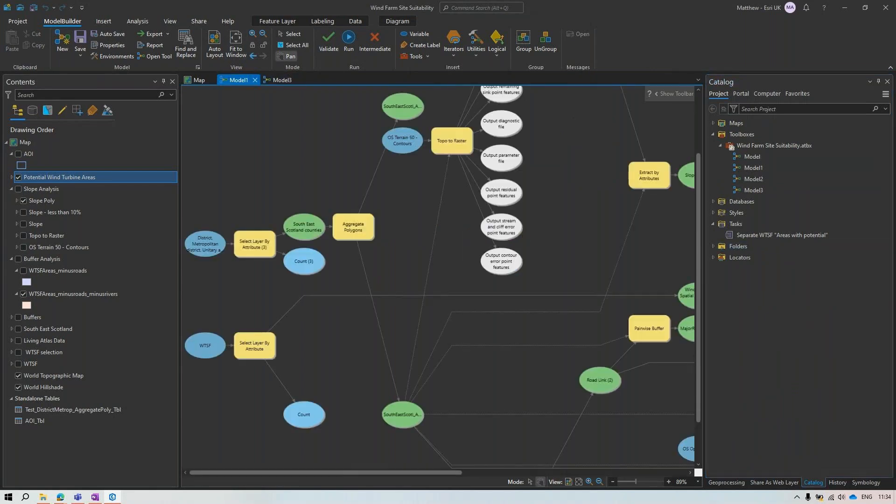
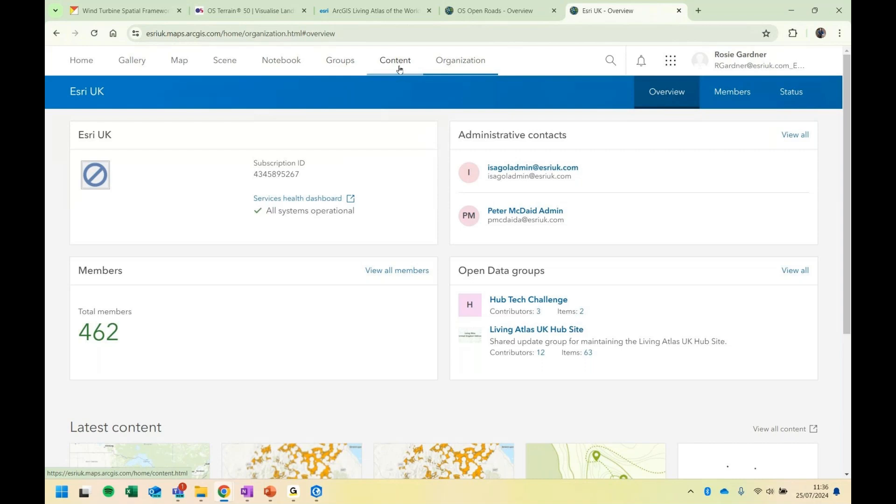
Step: In ArcGIS Online, search my groups for "wind" and open the details of the Wind Farm Site Suitability group
left_click(340, 65)
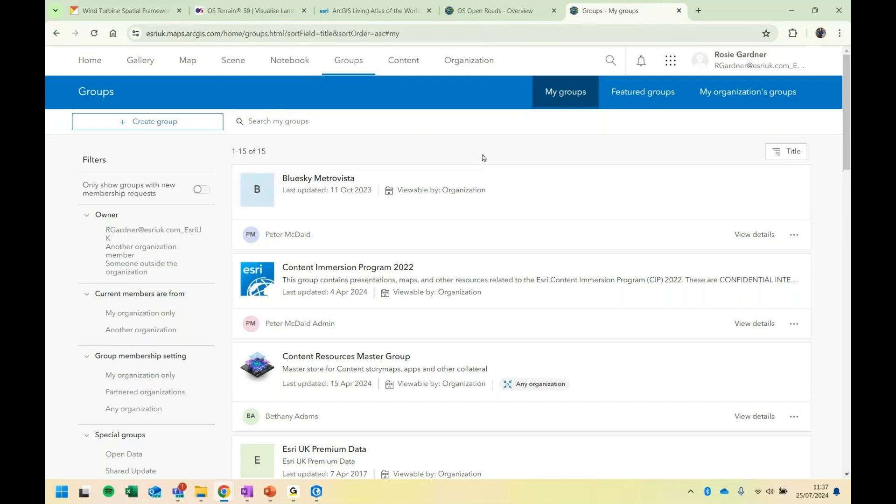
left_click(317, 118)
type("wind")
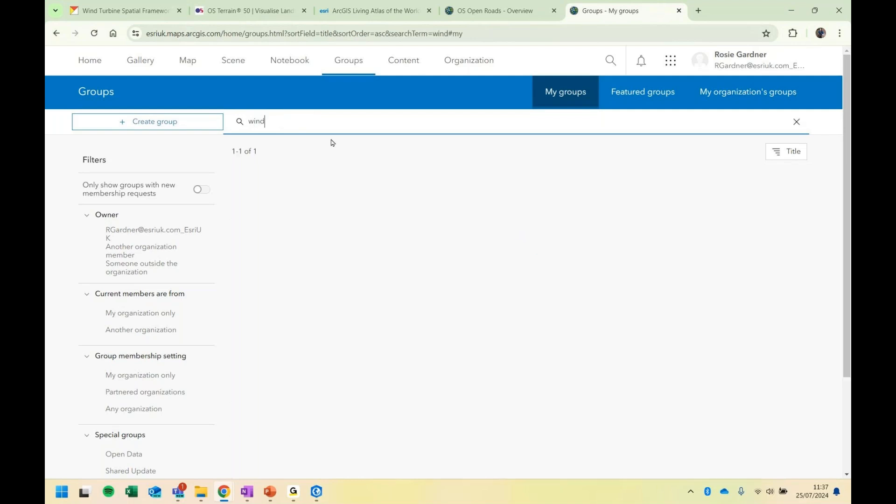
left_click(335, 178)
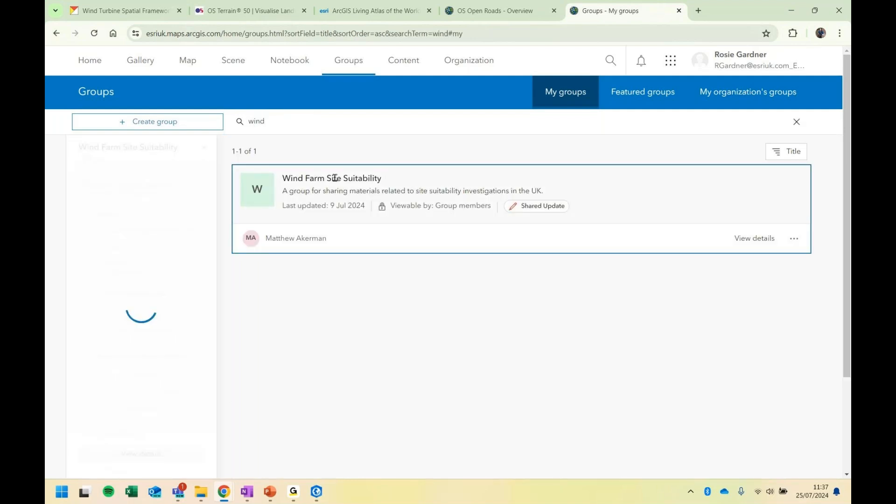
left_click(148, 454)
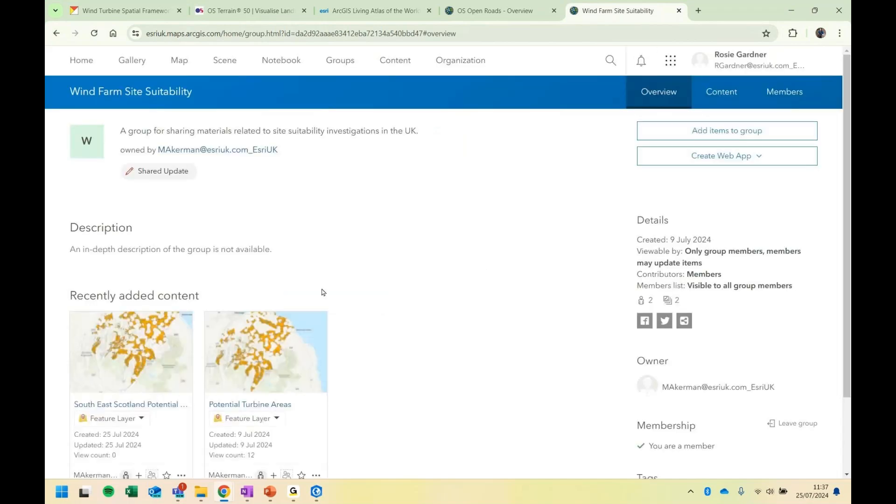
Step: Open the group's South East Scotland Potential Turbine Areas feature layer item, review its details, and display it in Map Viewer
mouse_move(154, 364)
scroll(160, 341, "down", 1)
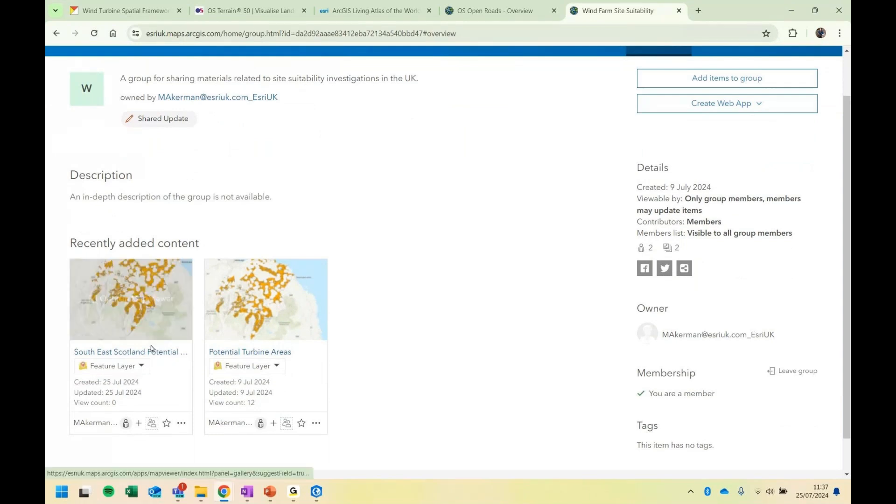
left_click(168, 352)
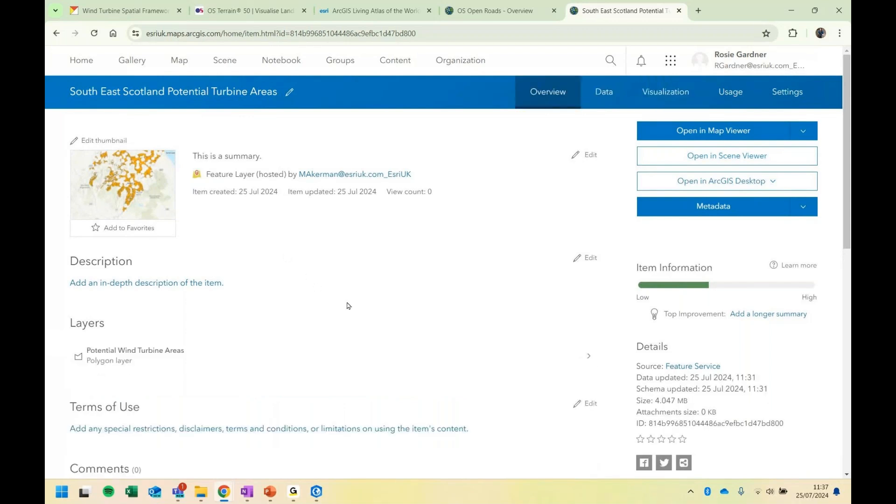
scroll(355, 292, "down", 1)
scroll(361, 279, "up", 1)
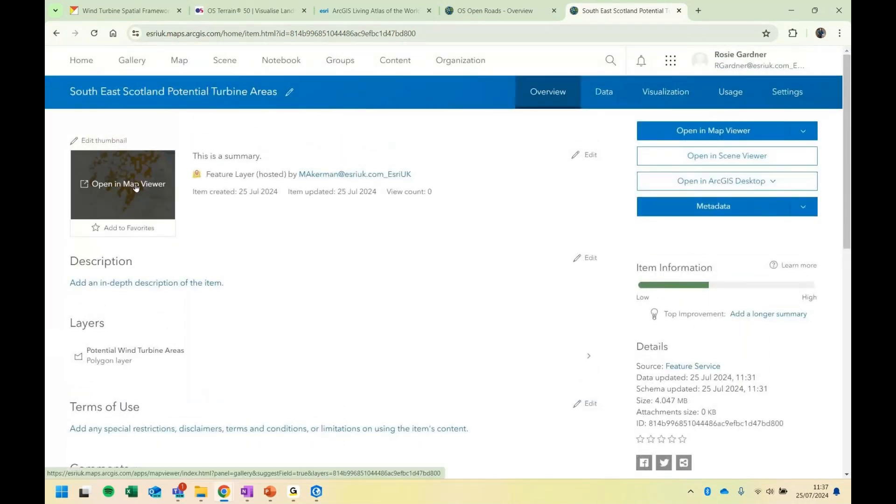
left_click(114, 188)
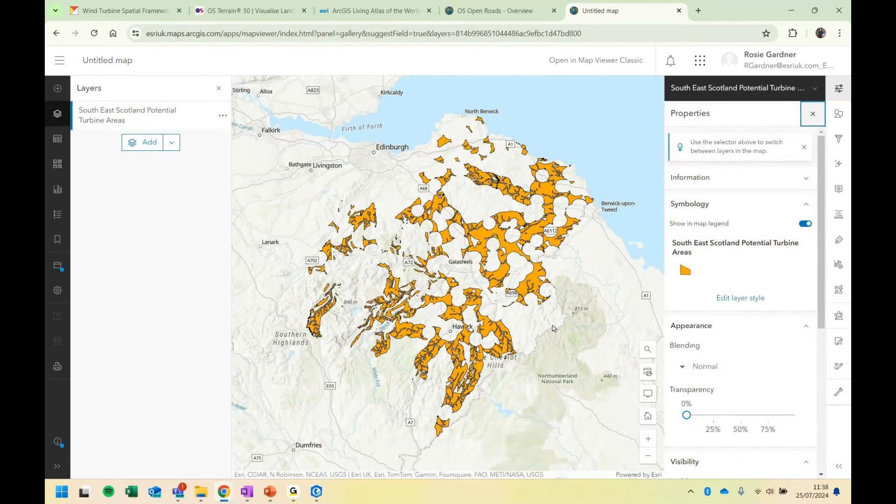
Step: Save the map as "Wind farm locations" in the 01 Pro Webinar Jul 24 folder
left_click(62, 270)
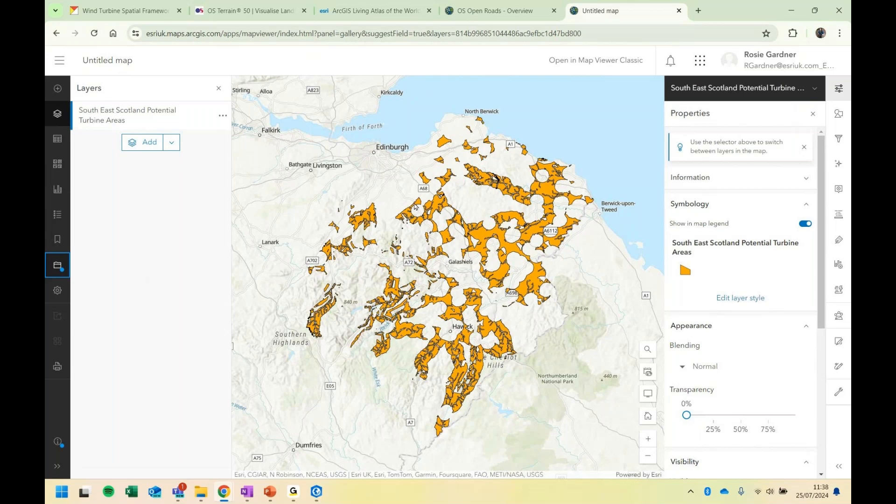
type("Wind farm locations")
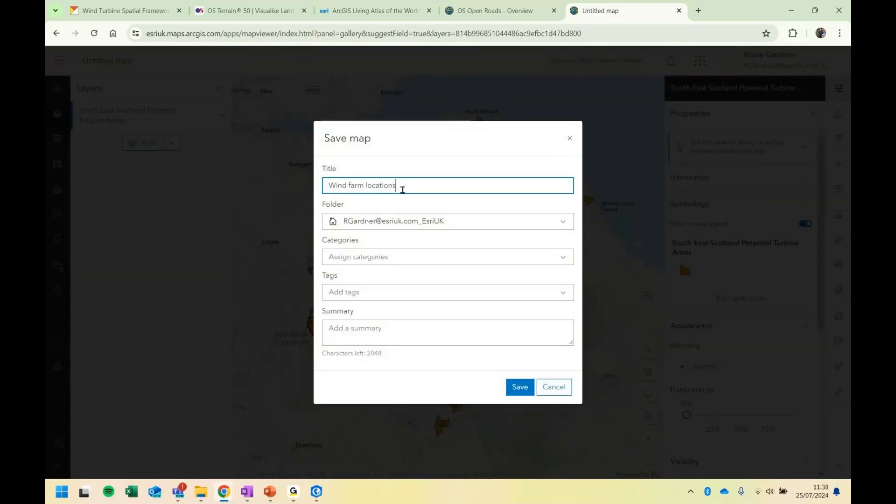
left_click(372, 222)
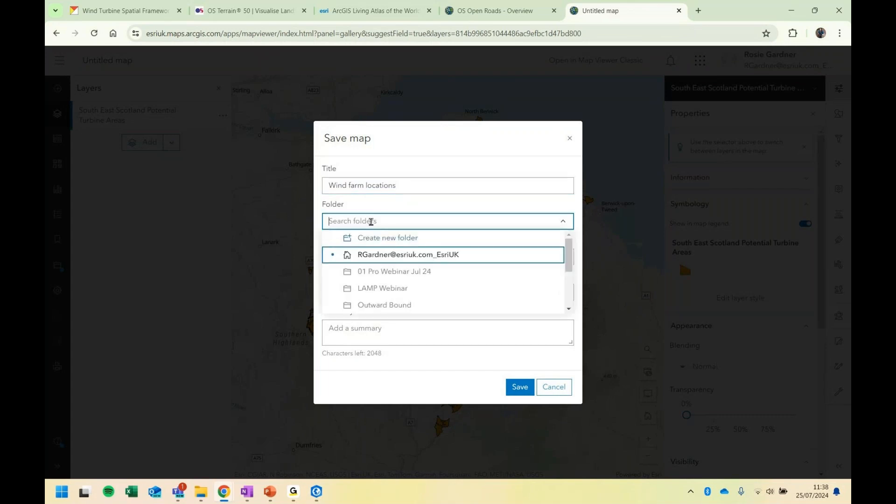
left_click(391, 273)
left_click(524, 389)
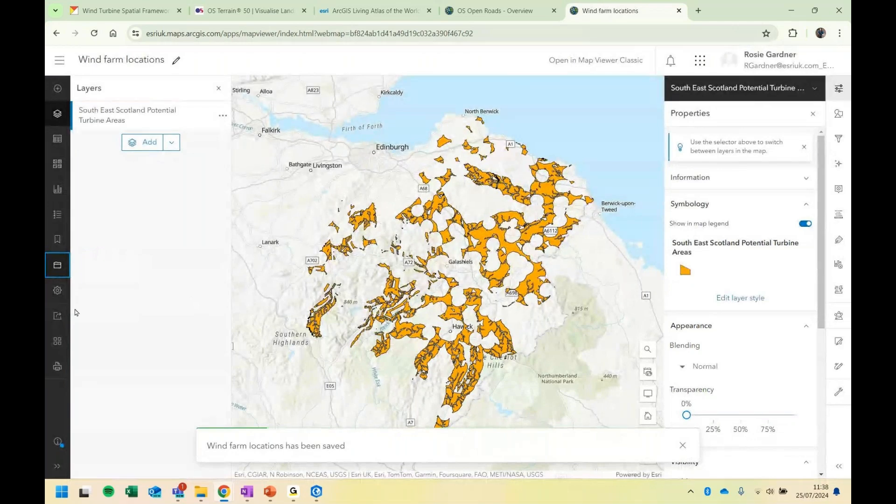
Step: Review the sharing level and group sharing options for the Wind farm locations map, and cancel
left_click(64, 319)
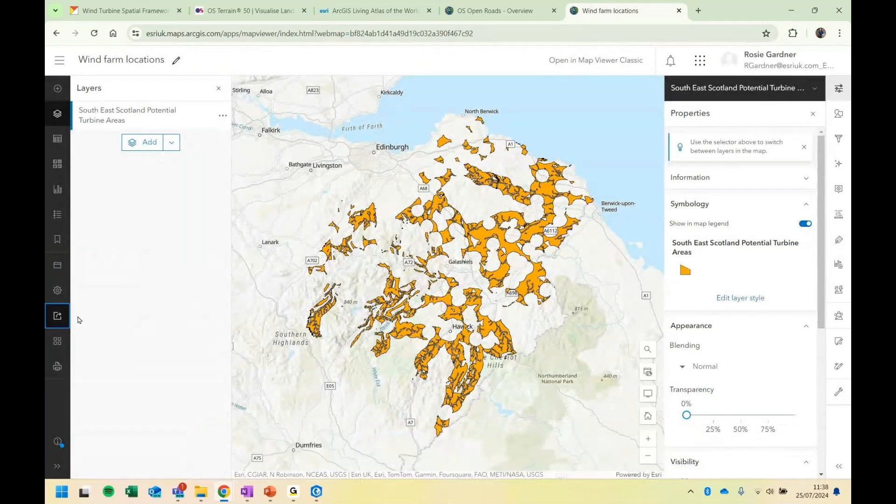
left_click(56, 315)
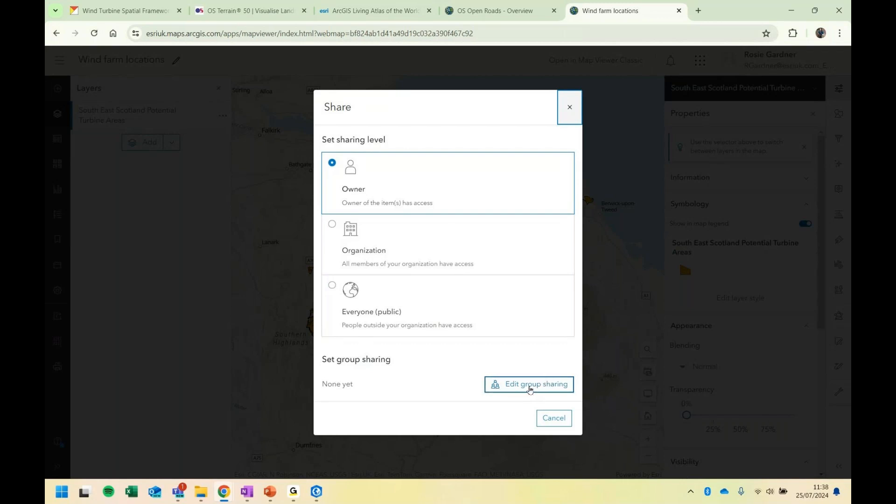
left_click(553, 418)
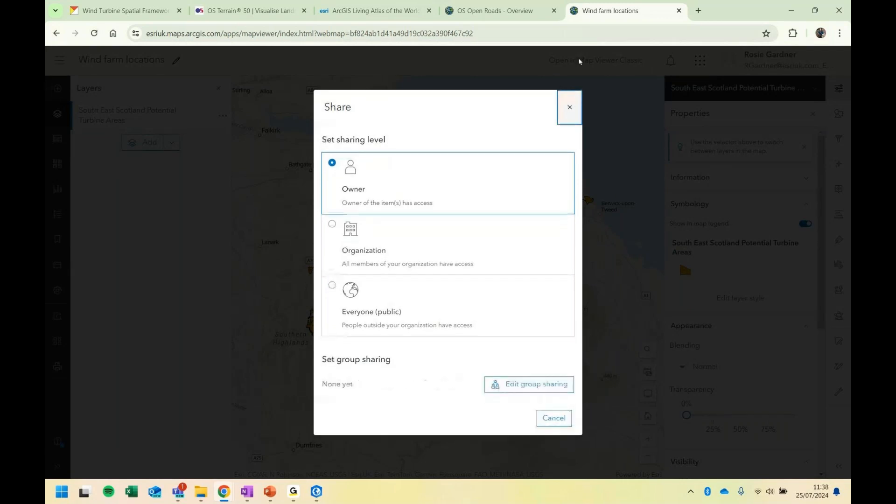
left_click(561, 417)
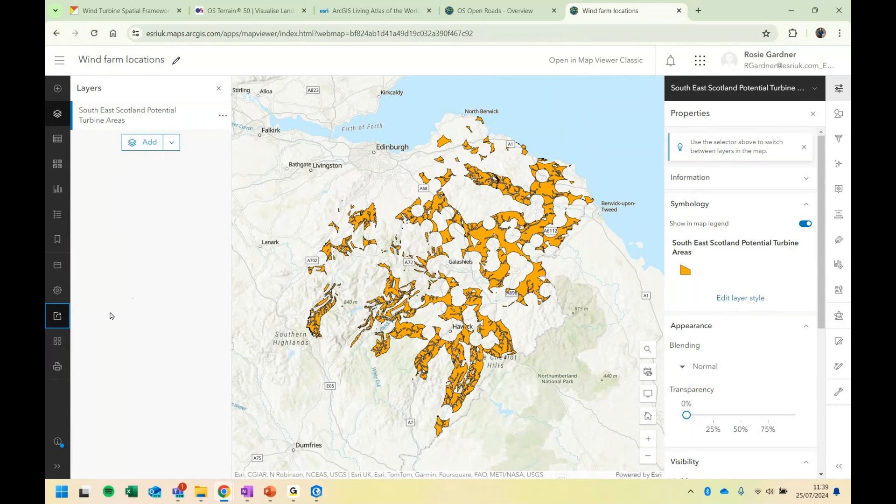
Step: Start creating an Instant App from the map and preview the Basic template with it
left_click(61, 343)
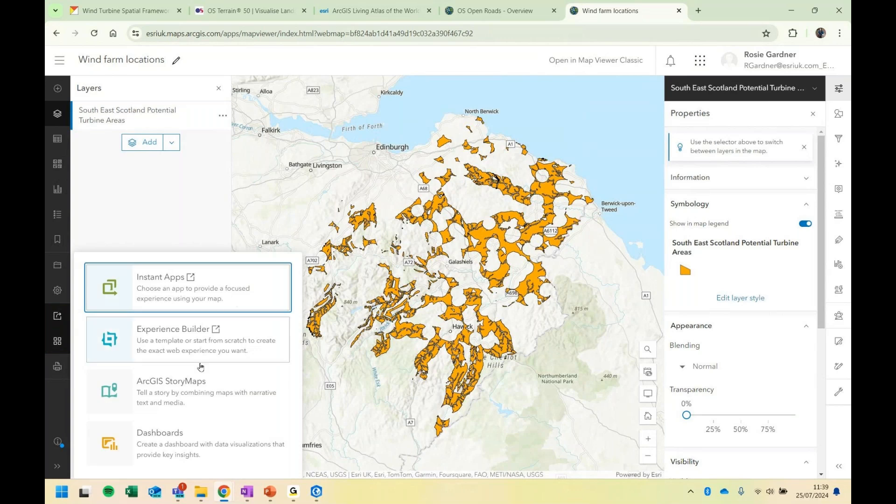
left_click(215, 291)
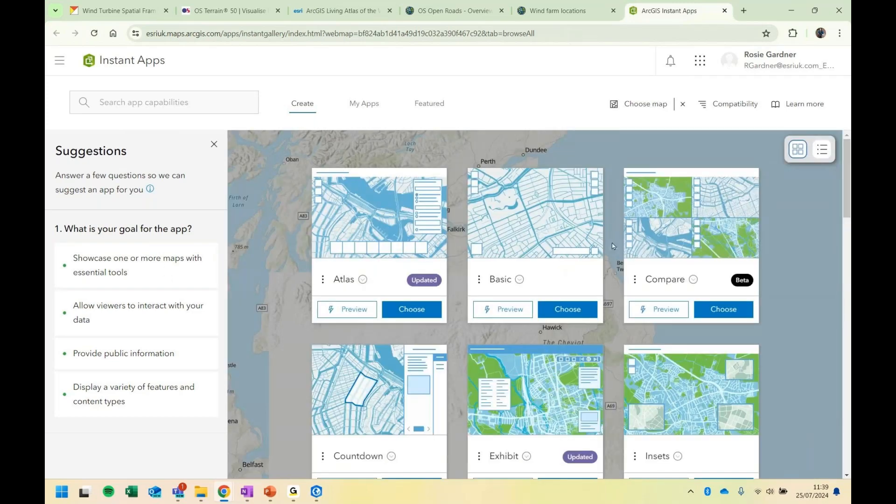
left_click(504, 309)
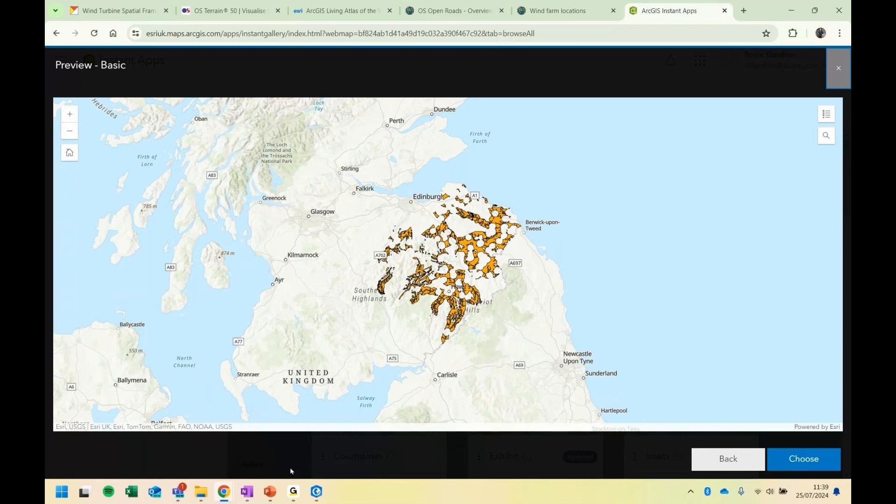
Step: Switch to the PowerPoint slide show and advance to the Summary slide
left_click(275, 498)
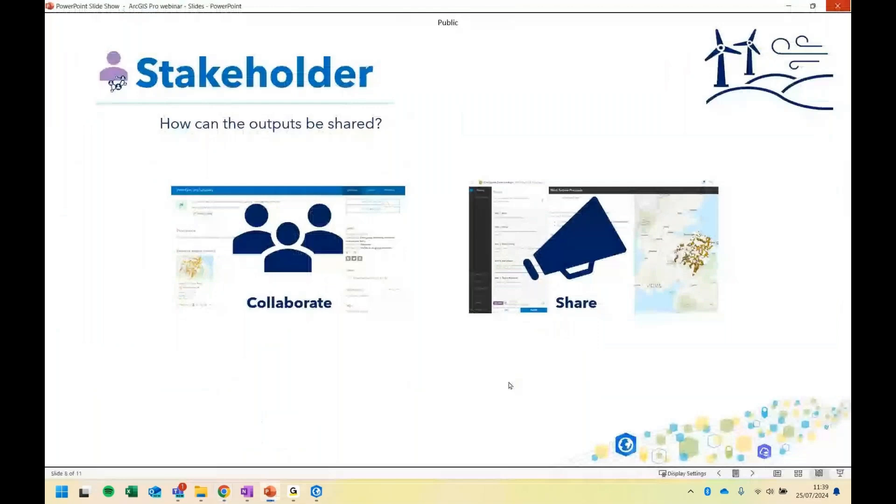
left_click(754, 474)
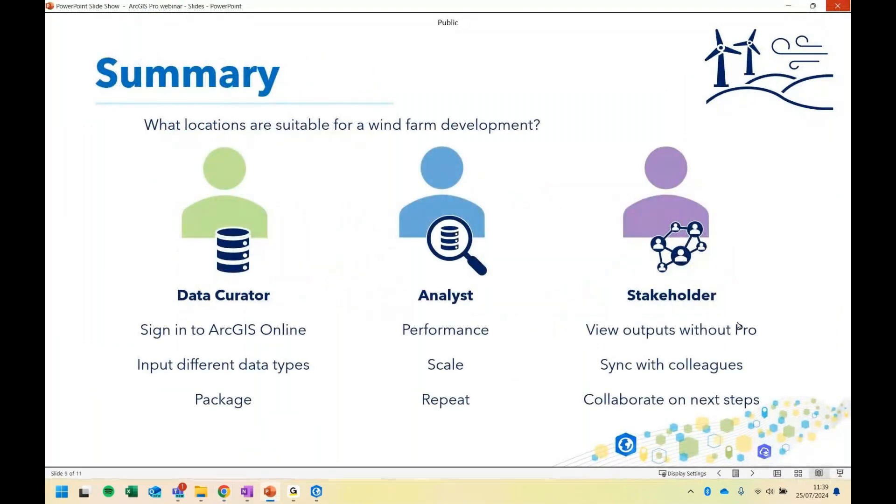